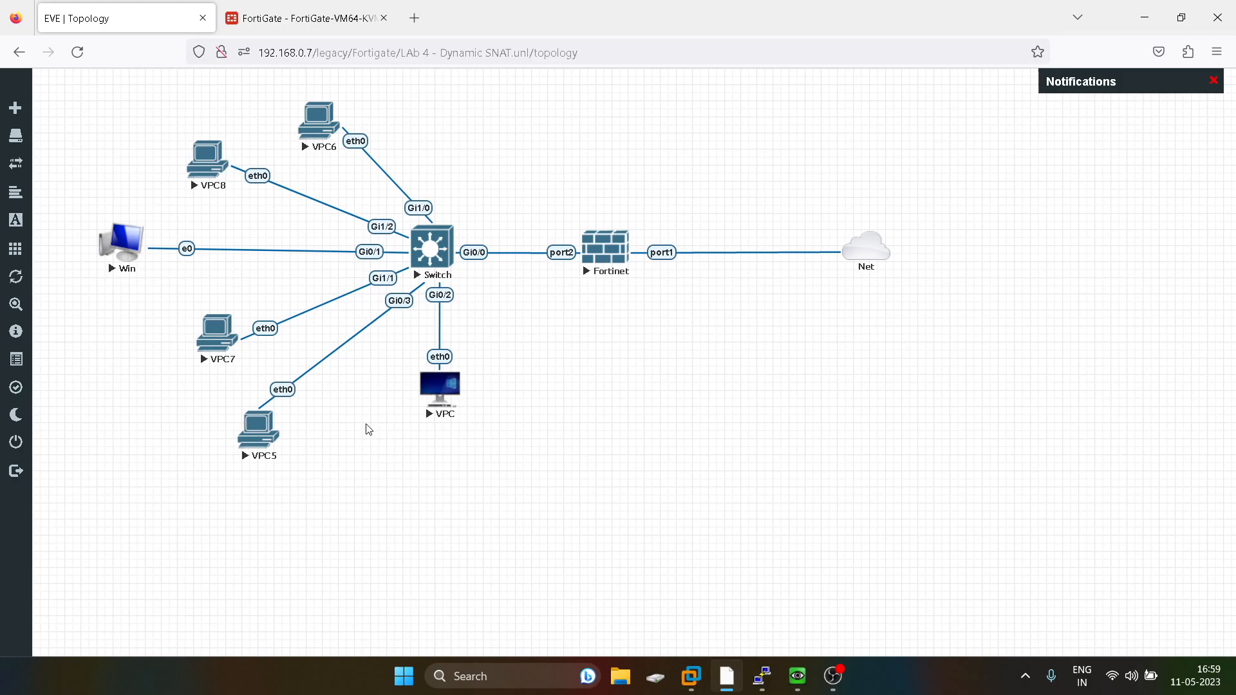
Start a new firewall policy in FortiGate and name it LAN_WAN.
{"action": "left_click", "coordinate": [295, 19]}
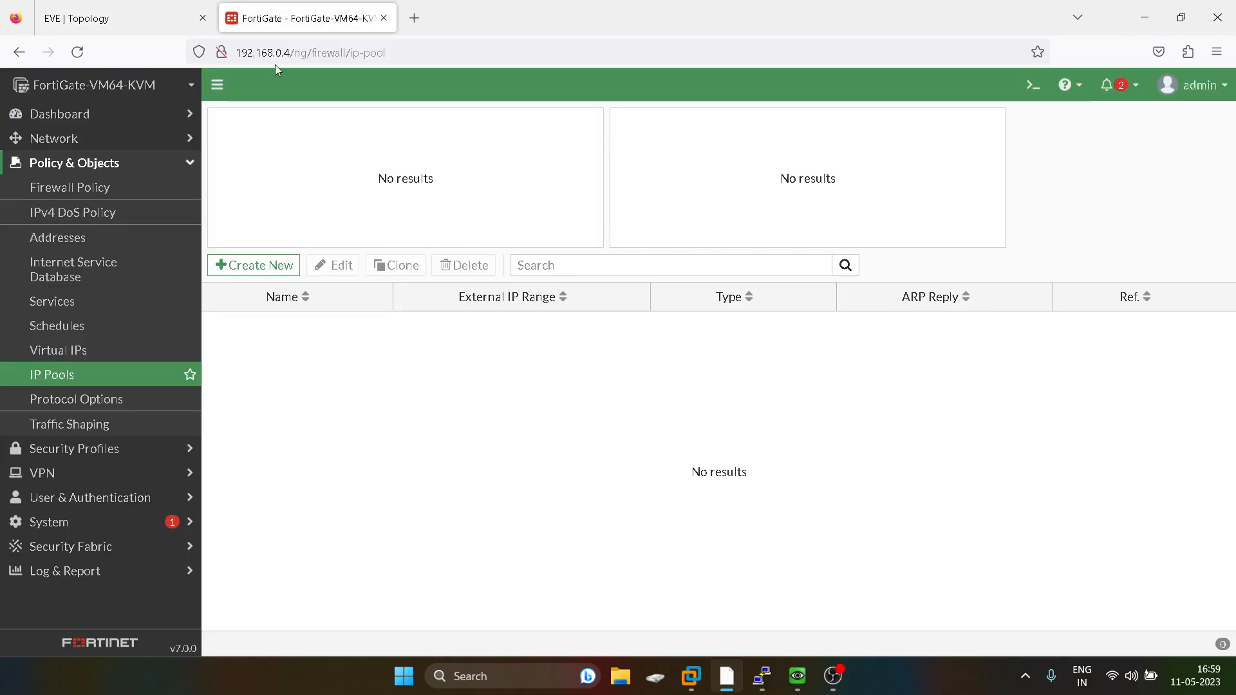
{"action": "left_click", "coordinate": [75, 188]}
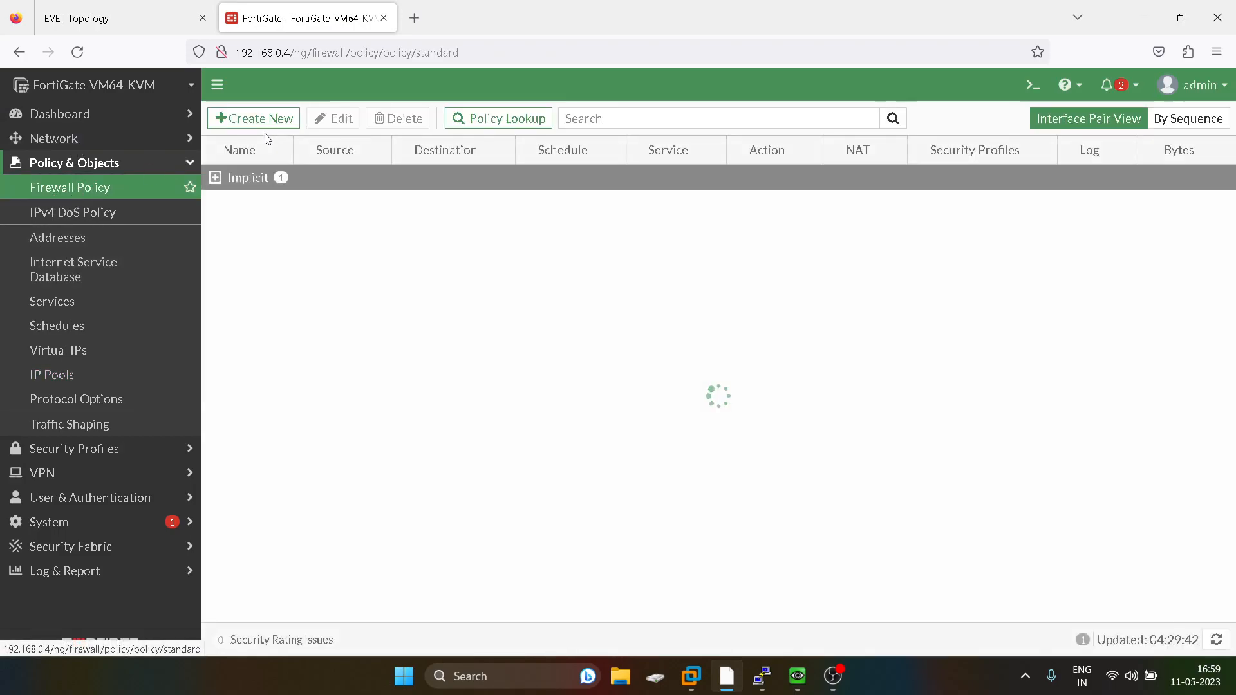
{"action": "left_click", "coordinate": [265, 119]}
{"action": "left_click", "coordinate": [416, 161]}
{"action": "type", "text": "LA"}
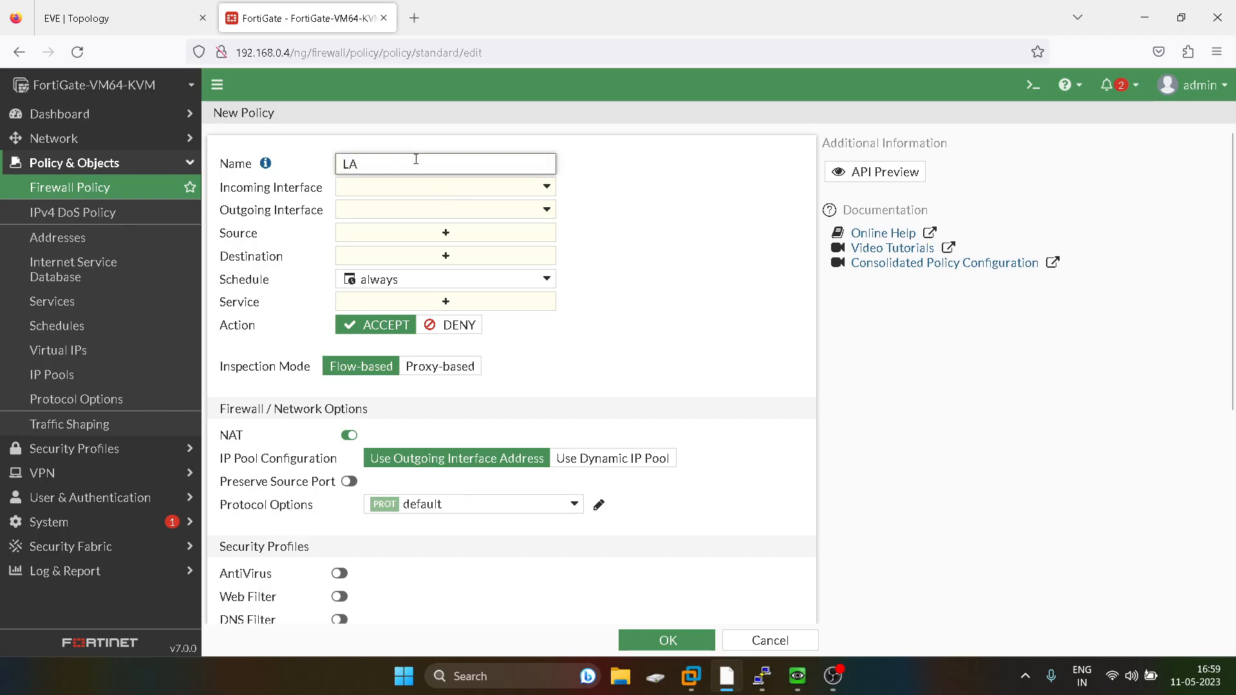
{"action": "type", "text": "N_WAN"}
Set the policy's incoming interface to port2 and outgoing interface to port1.
{"action": "left_click", "coordinate": [399, 188]}
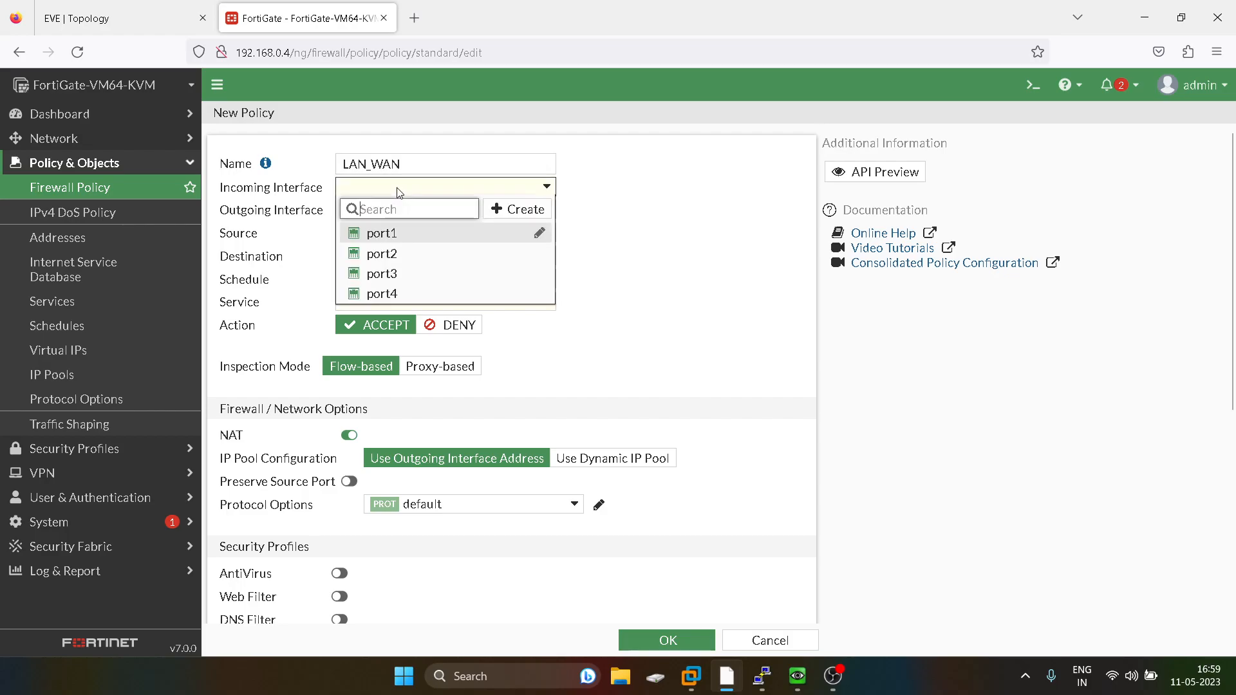
{"action": "left_click", "coordinate": [383, 254]}
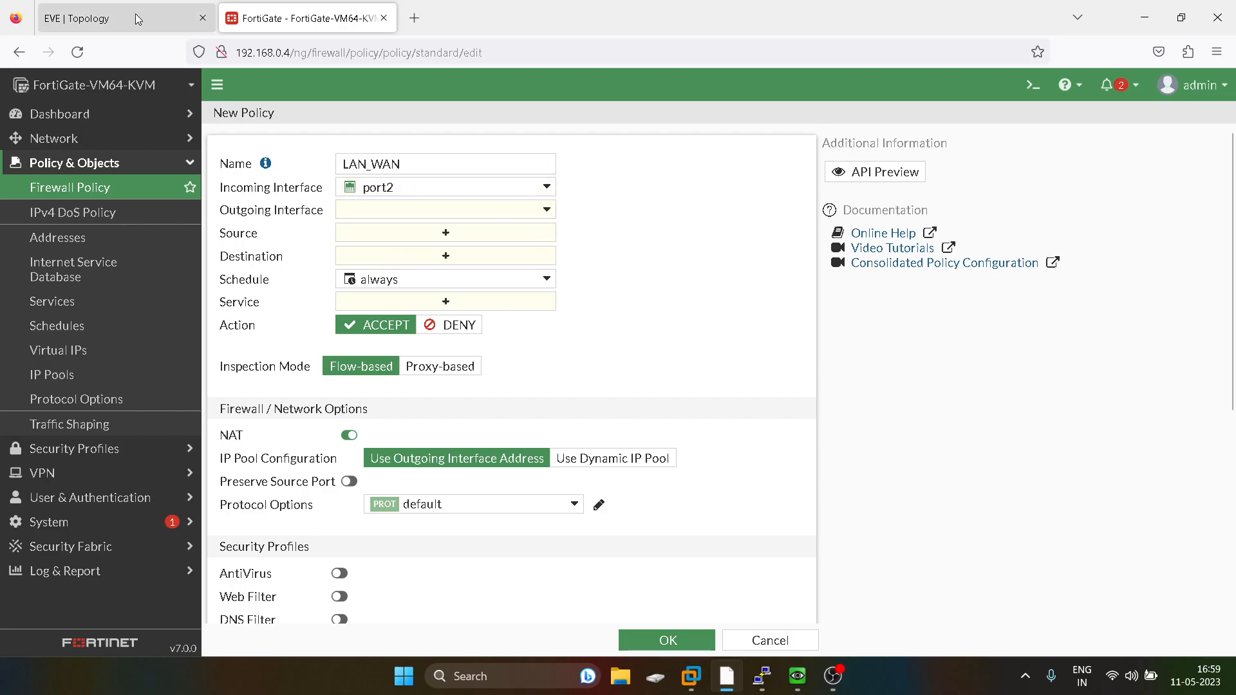
{"action": "left_click", "coordinate": [115, 18]}
{"action": "left_click", "coordinate": [259, 25]}
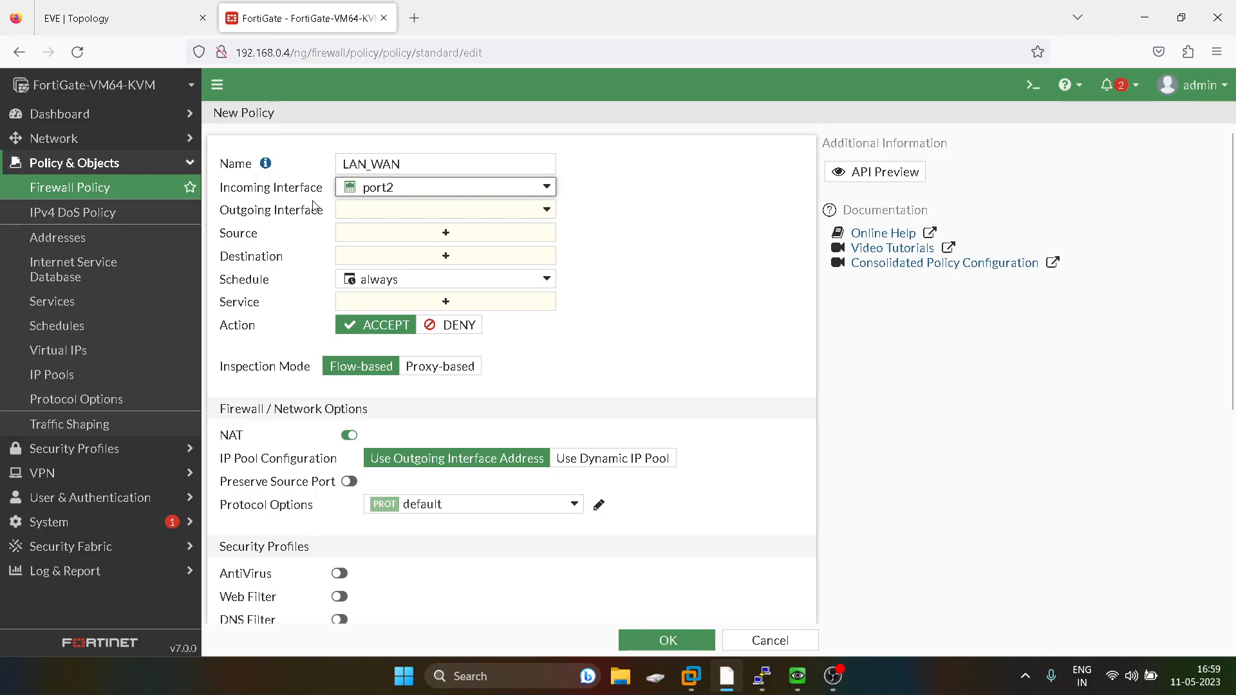
{"action": "left_click", "coordinate": [379, 209]}
{"action": "left_click", "coordinate": [395, 260]}
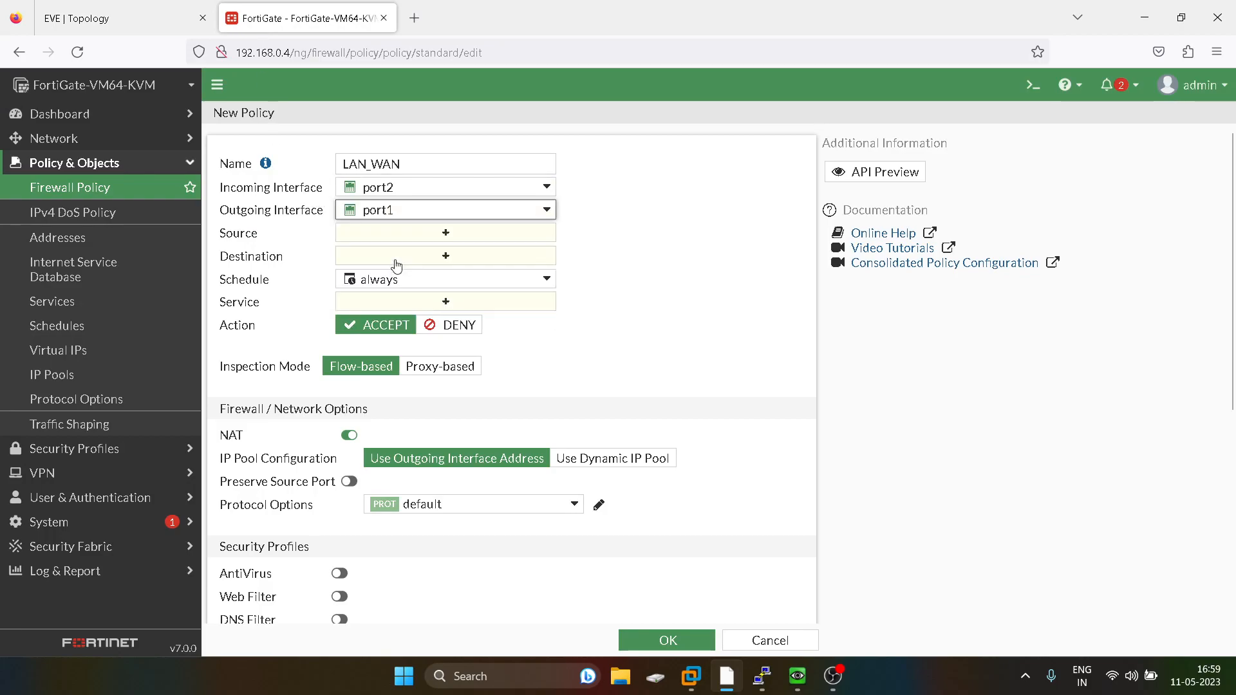
Set the policy's source and destination addresses to all.
{"action": "left_click", "coordinate": [453, 234]}
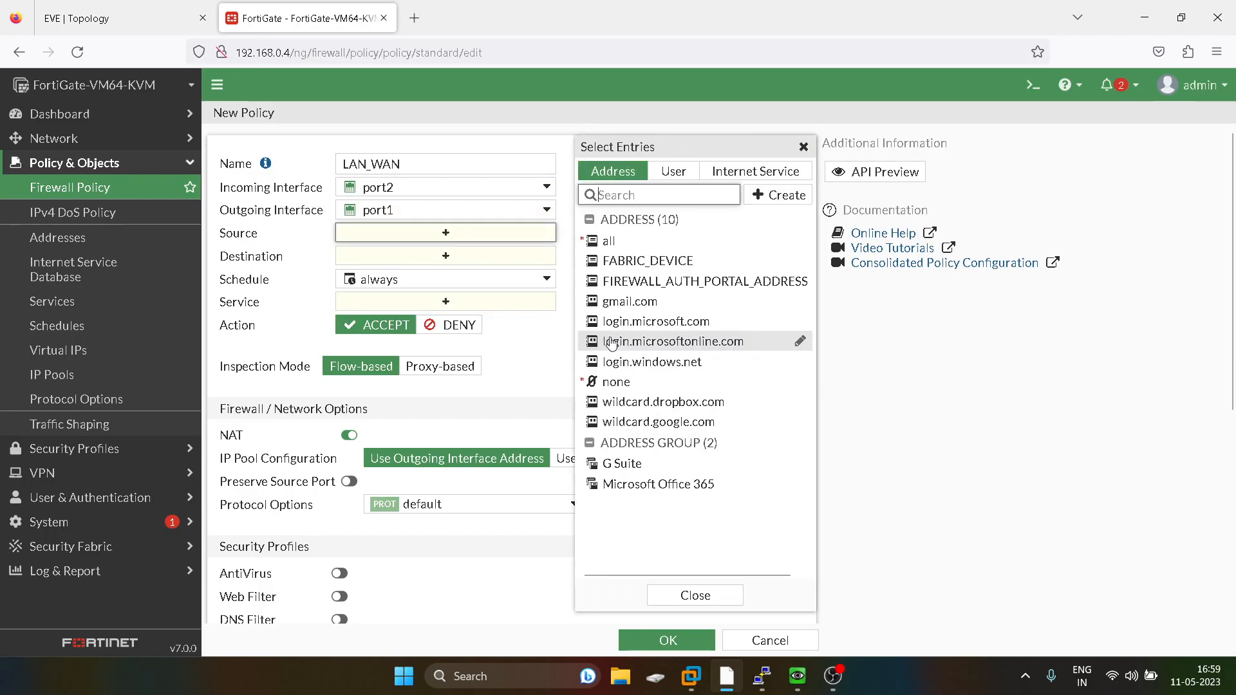
{"action": "left_click", "coordinate": [621, 240]}
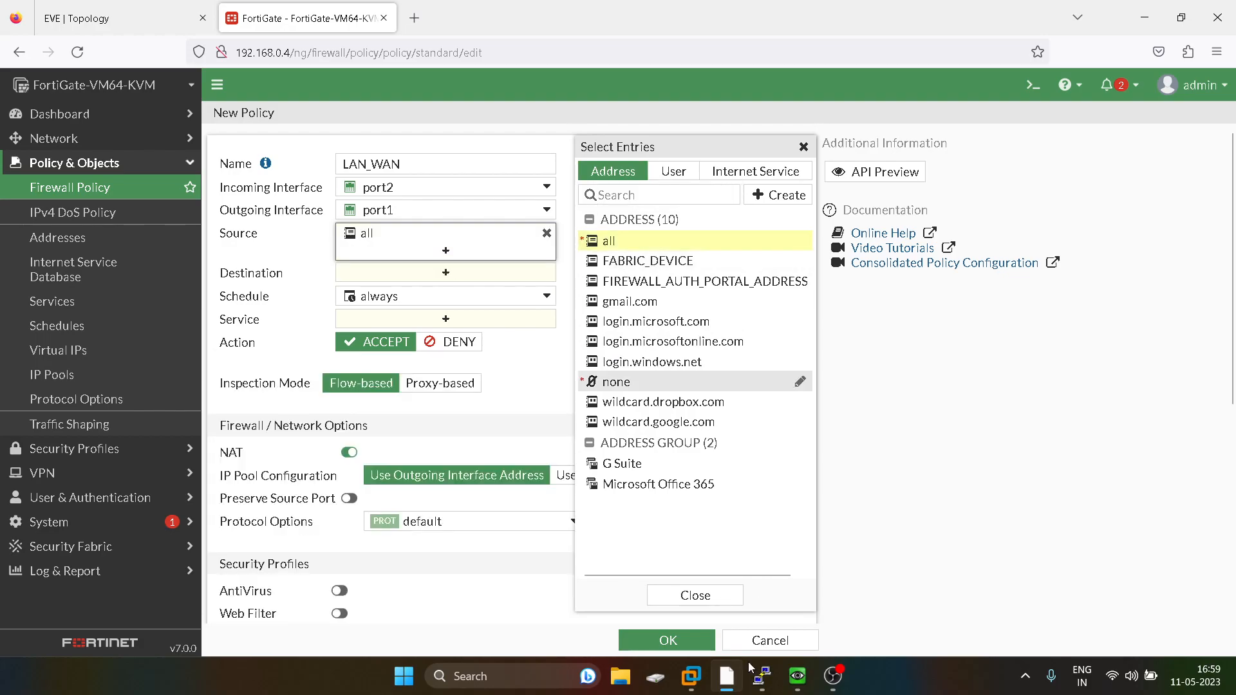
{"action": "left_click", "coordinate": [695, 594]}
{"action": "left_click", "coordinate": [449, 272]}
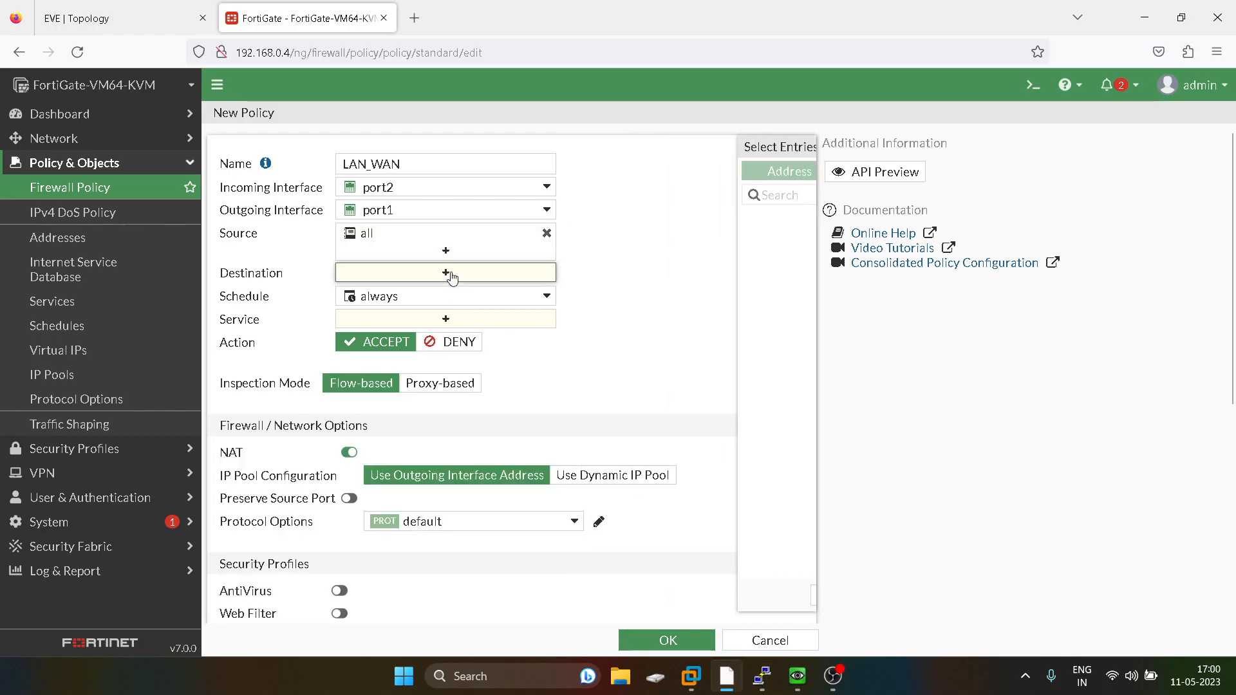
{"action": "left_click", "coordinate": [622, 247]}
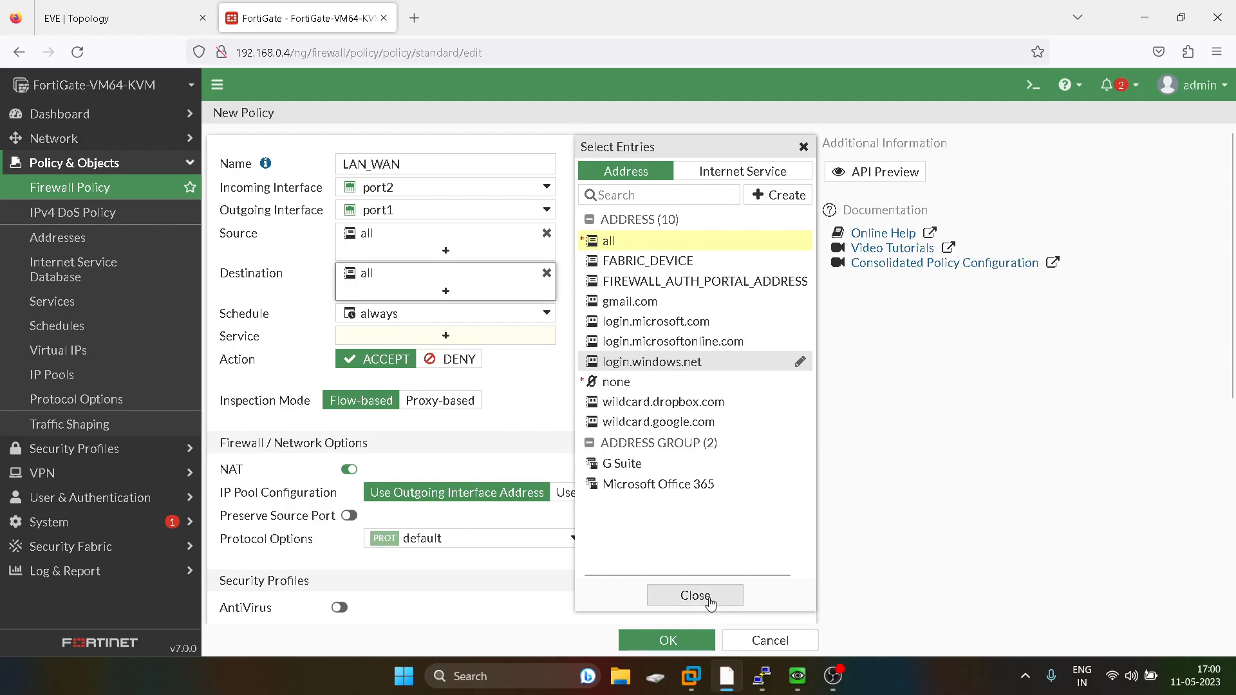
{"action": "left_click", "coordinate": [695, 595]}
Set the policy's service to ALL.
{"action": "left_click", "coordinate": [441, 335]}
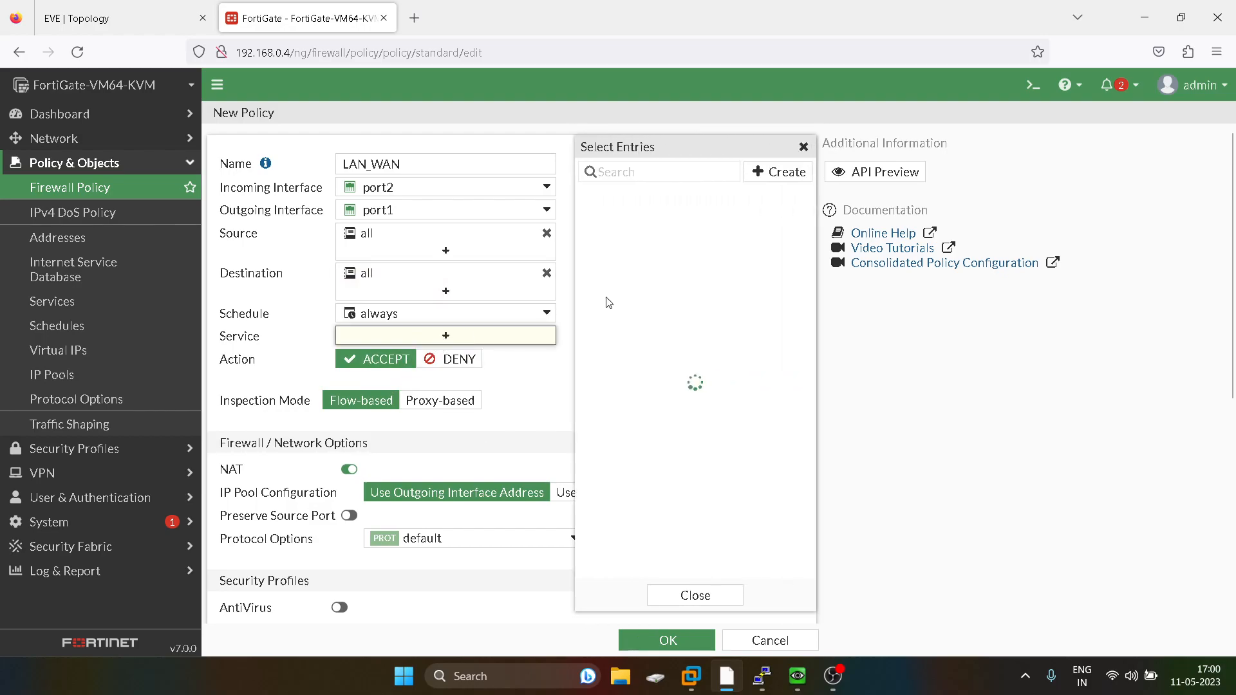
{"action": "left_click", "coordinate": [621, 237]}
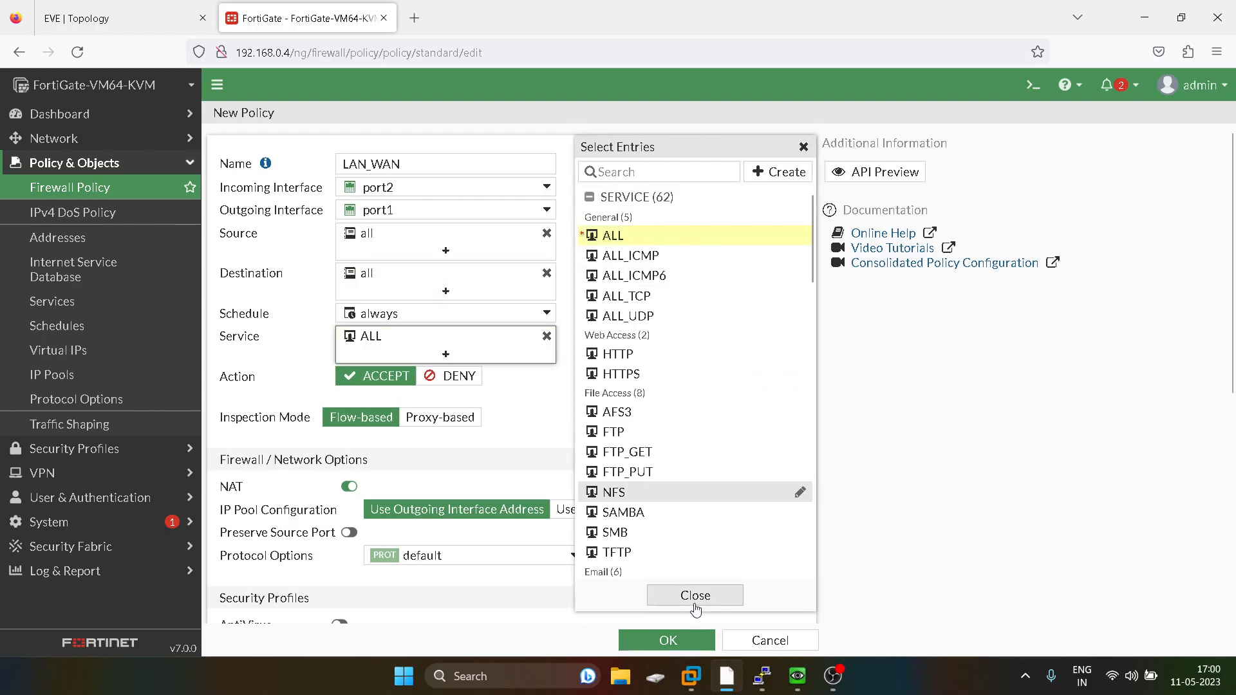
{"action": "left_click", "coordinate": [695, 597]}
Switch the NAT IP pool configuration to a dynamic IP pool and start creating a new pool.
{"action": "left_click", "coordinate": [617, 509]}
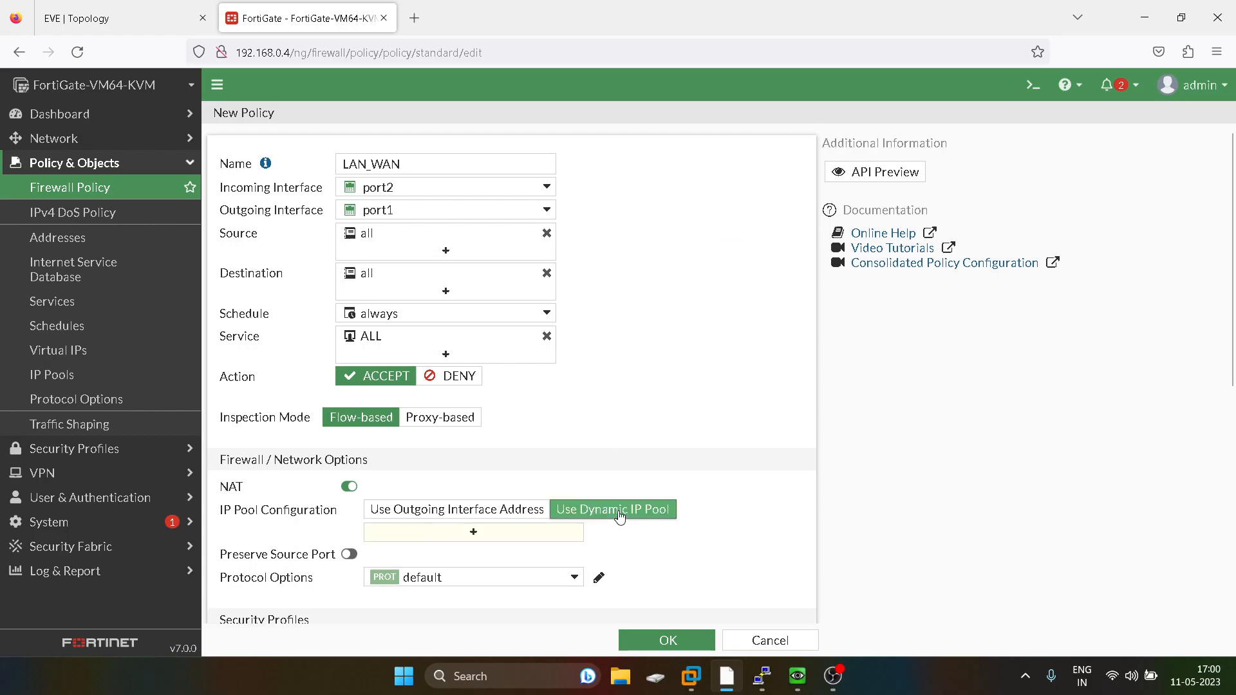
{"action": "left_click", "coordinate": [458, 533]}
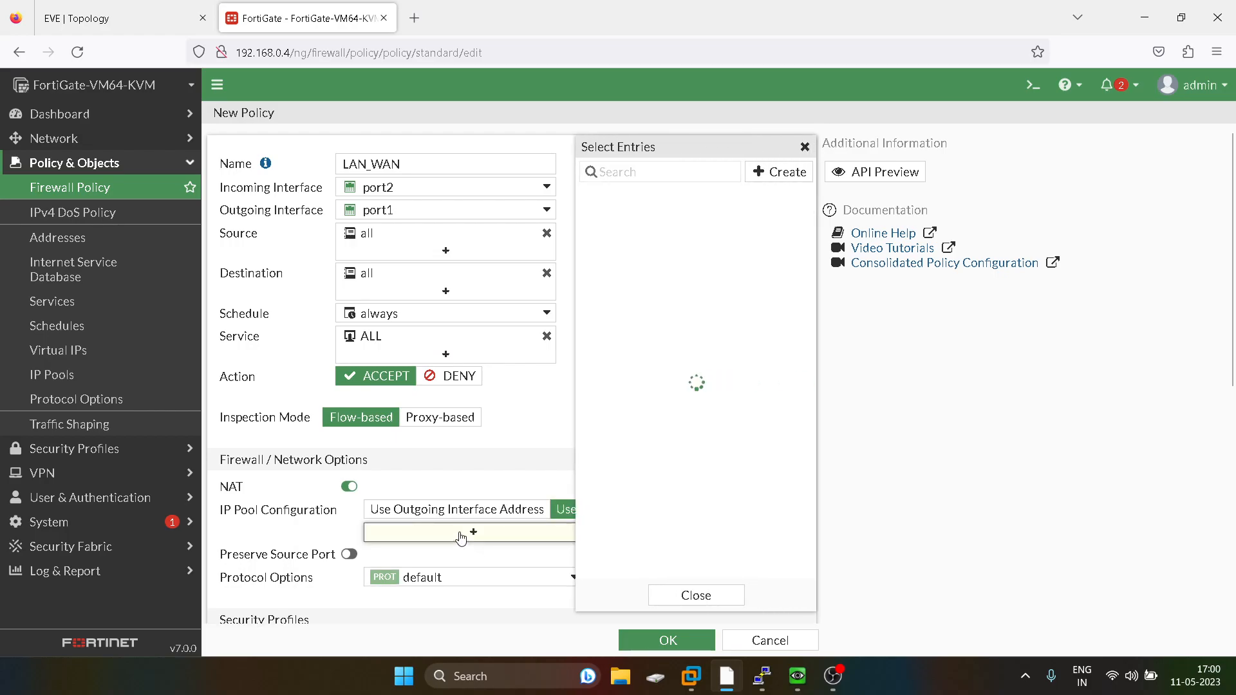
{"action": "left_click", "coordinate": [772, 169]}
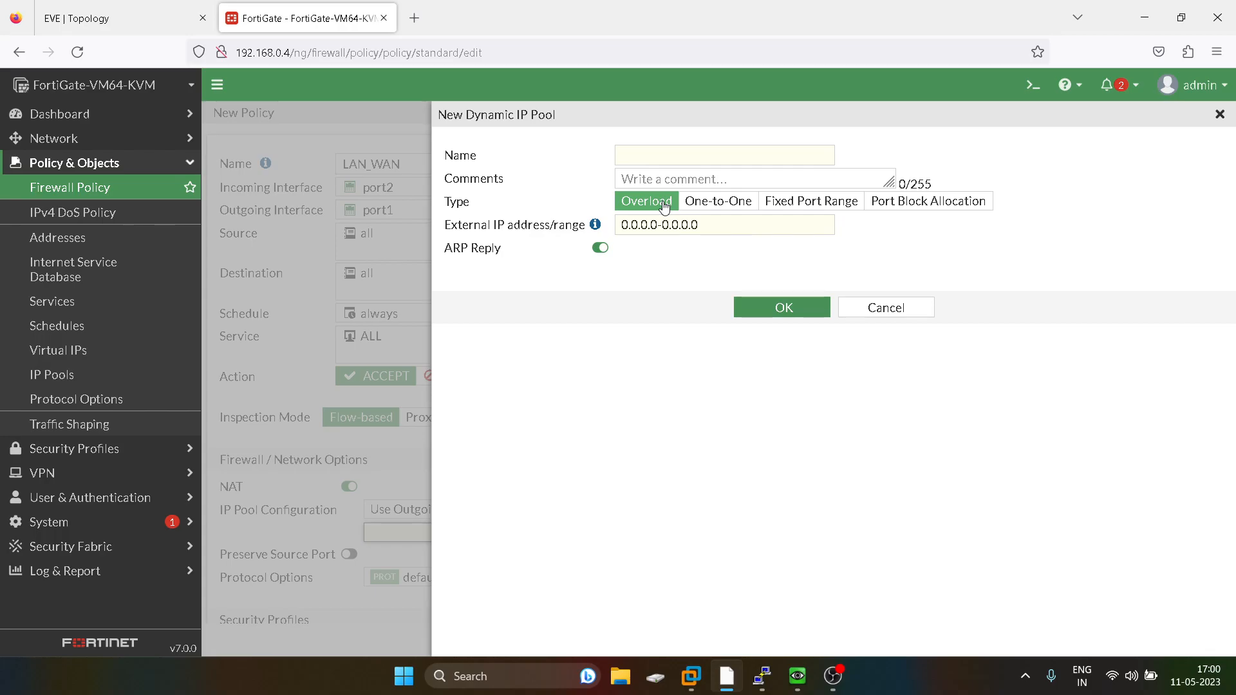
{"action": "left_click", "coordinate": [153, 21]}
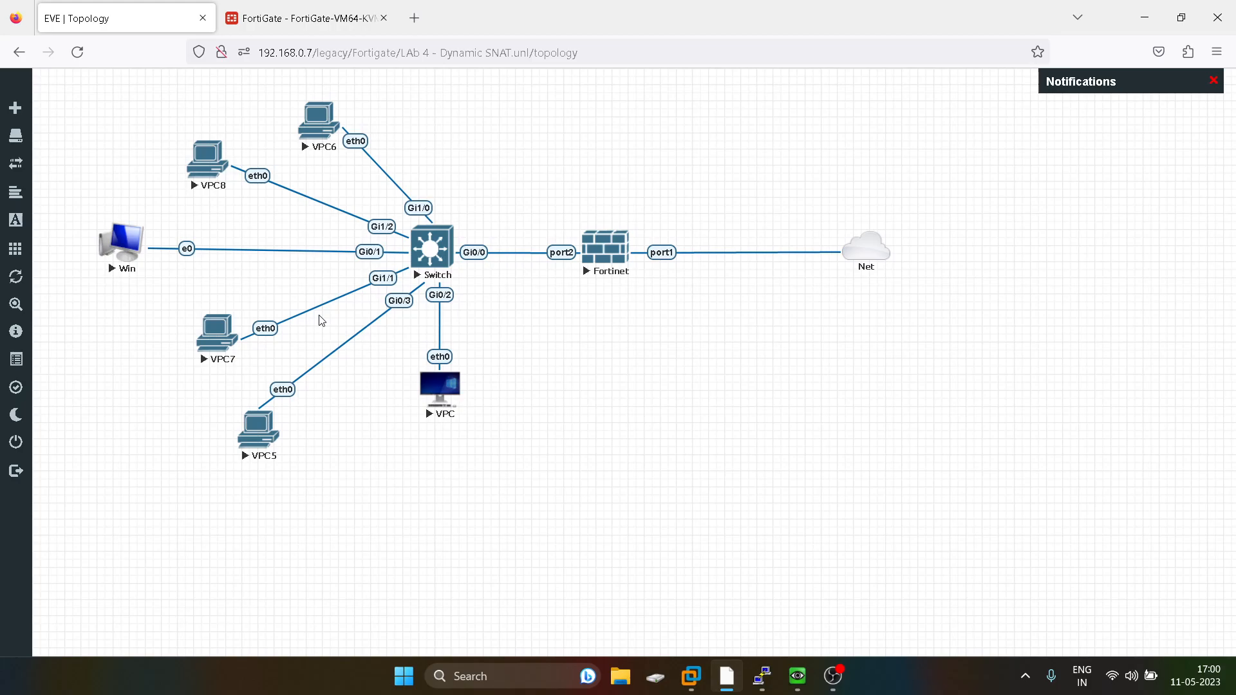
{"action": "left_click", "coordinate": [330, 19]}
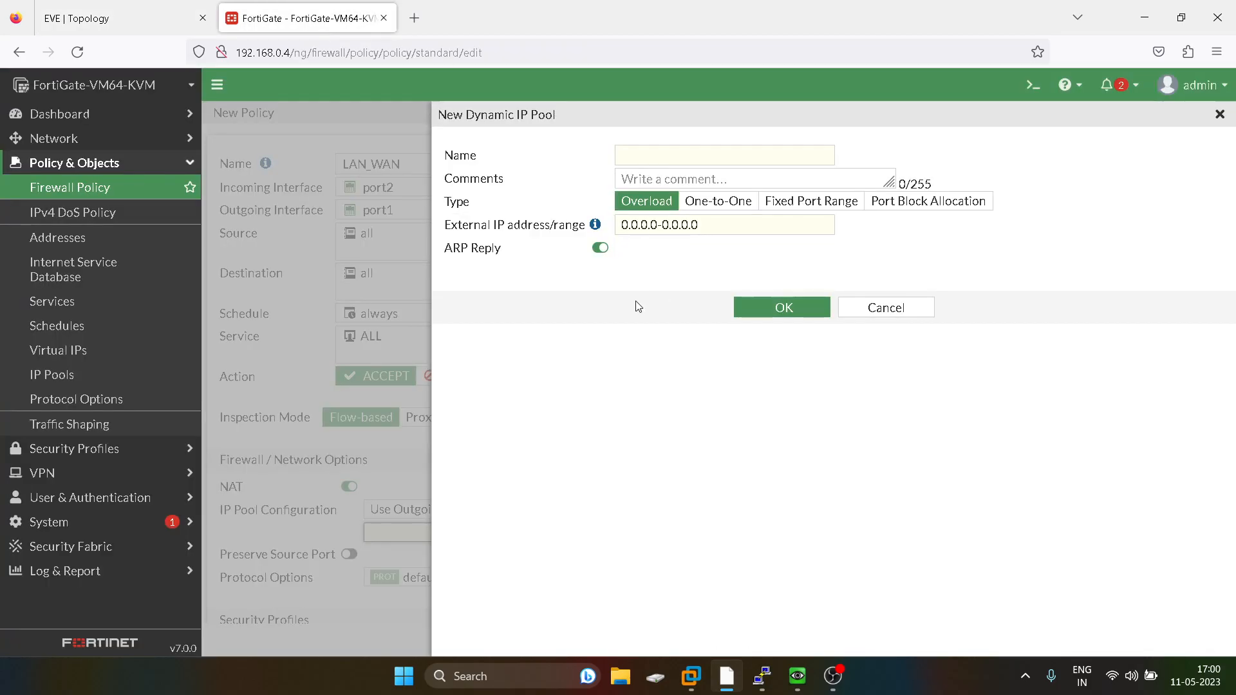
Name the new dynamic IP pool LAN and set its type to One-to-One.
{"action": "left_click", "coordinate": [724, 202]}
{"action": "left_click", "coordinate": [684, 155]}
{"action": "type", "text": "LAN"}
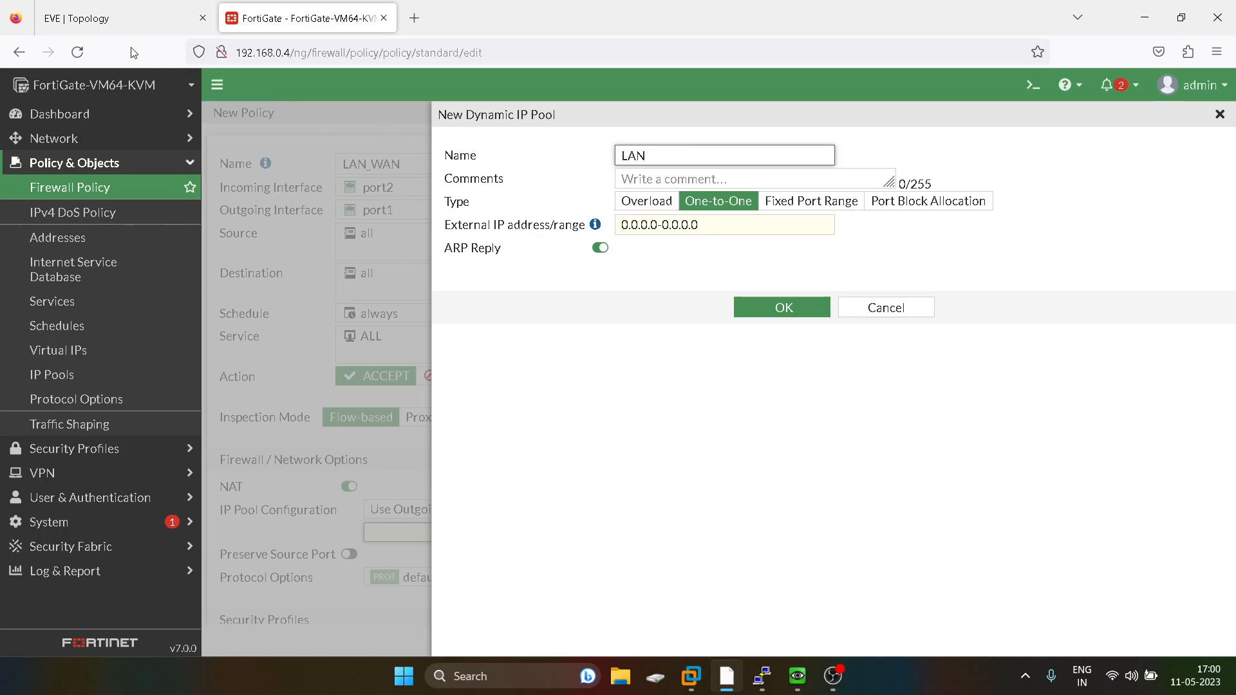
{"action": "left_click", "coordinate": [114, 21]}
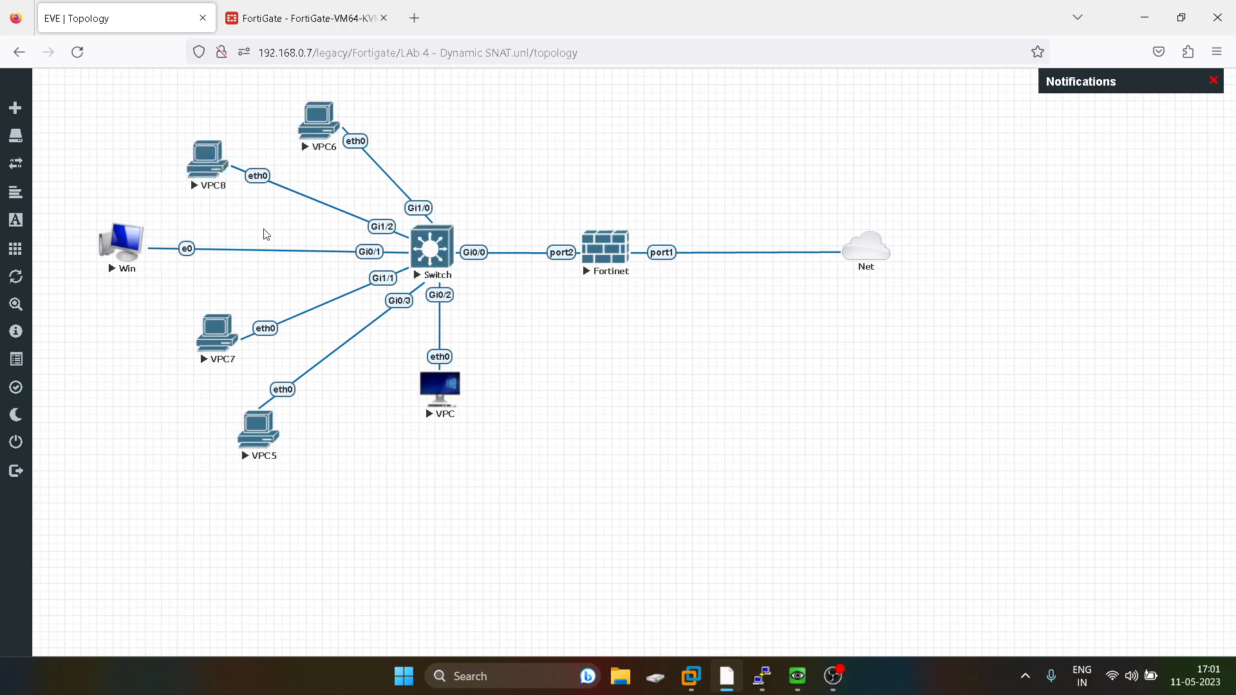
{"action": "left_click", "coordinate": [270, 23]}
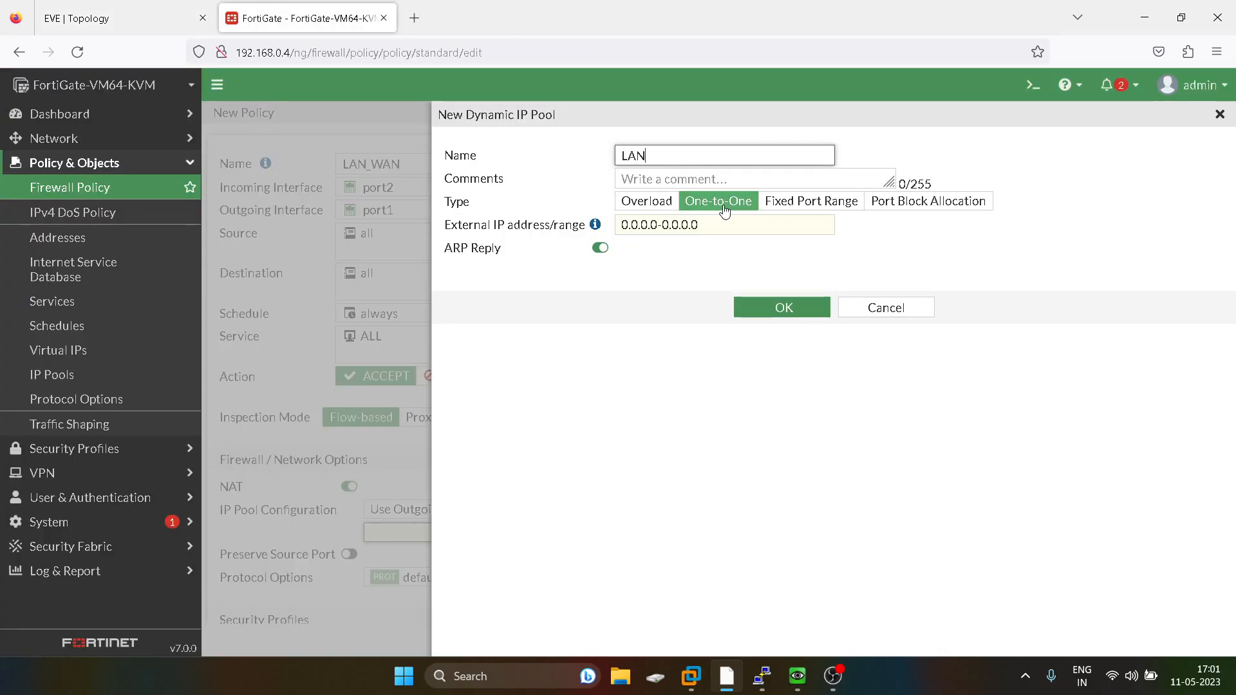
Set the pool's external IP range to 192.168.0.11-192.168.0.14 and save the pool.
{"action": "triple_click", "coordinate": [639, 226]}
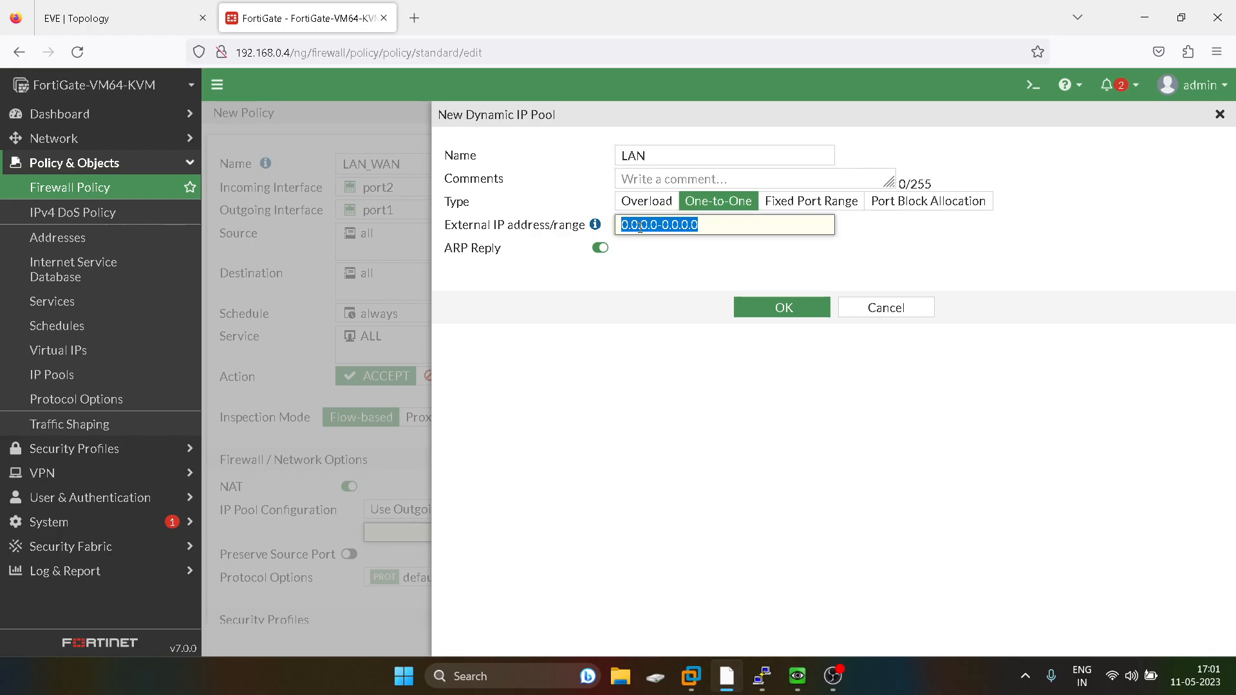
{"action": "type", "text": "192.168"}
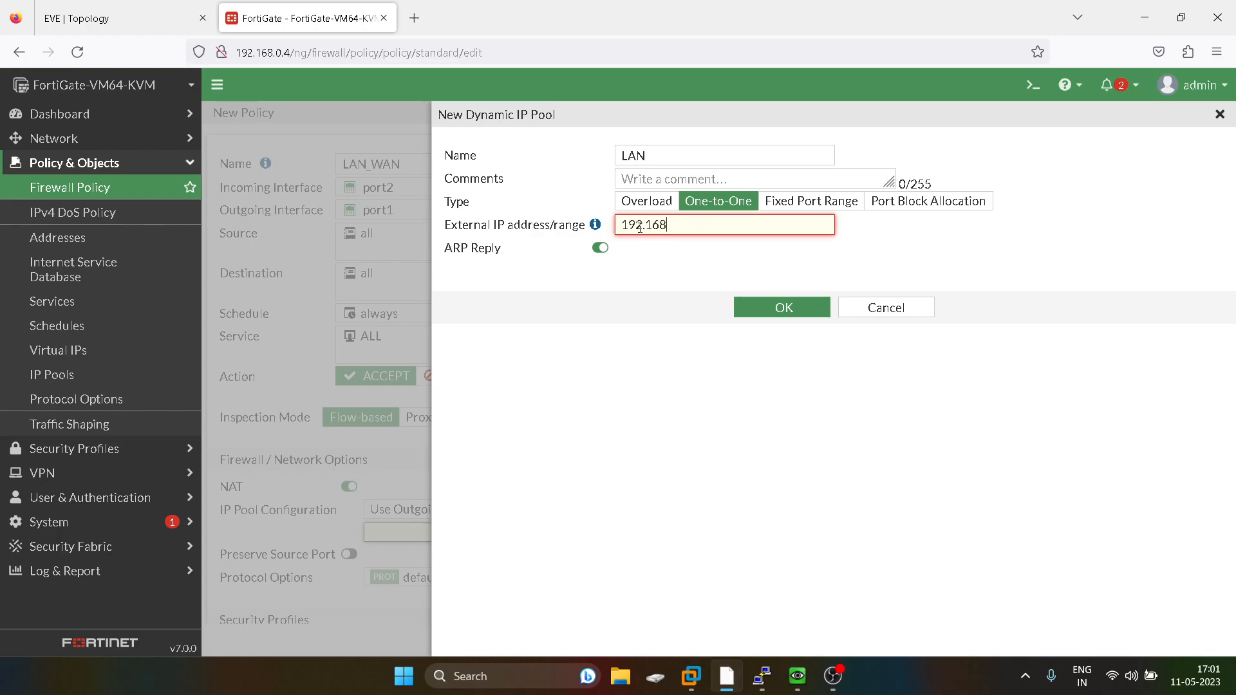
{"action": "type", "text": ".0.11-192.168.0.14"}
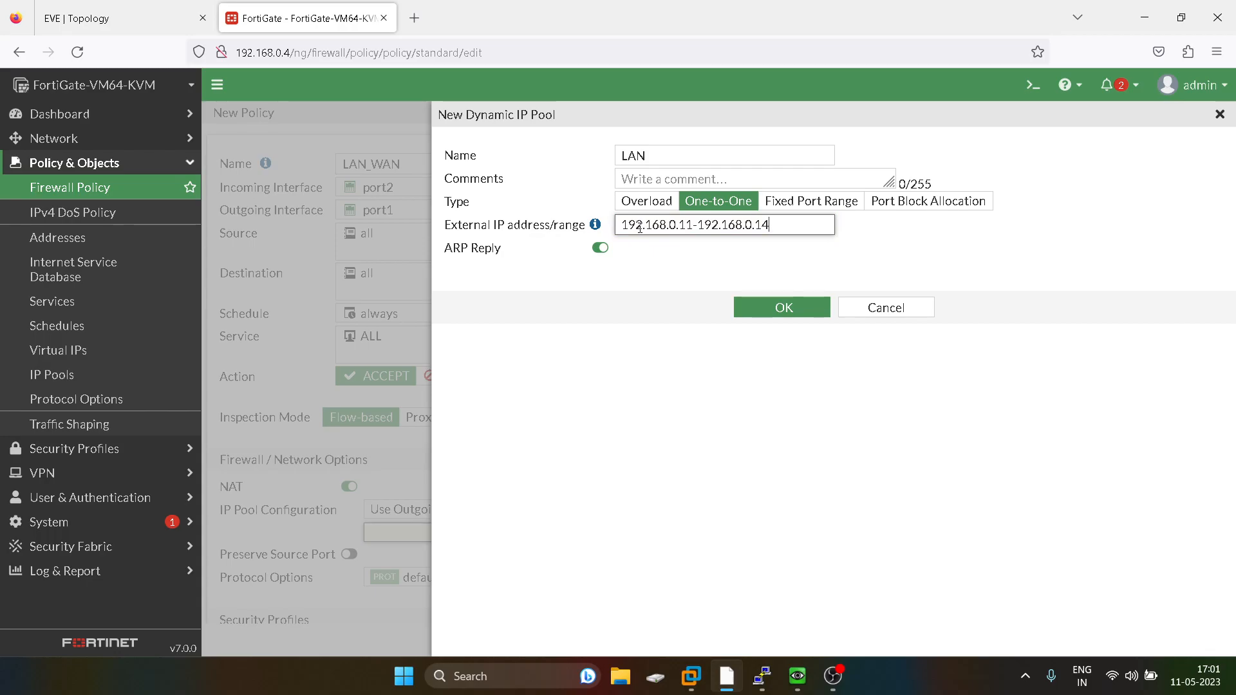
{"action": "left_click", "coordinate": [807, 318]}
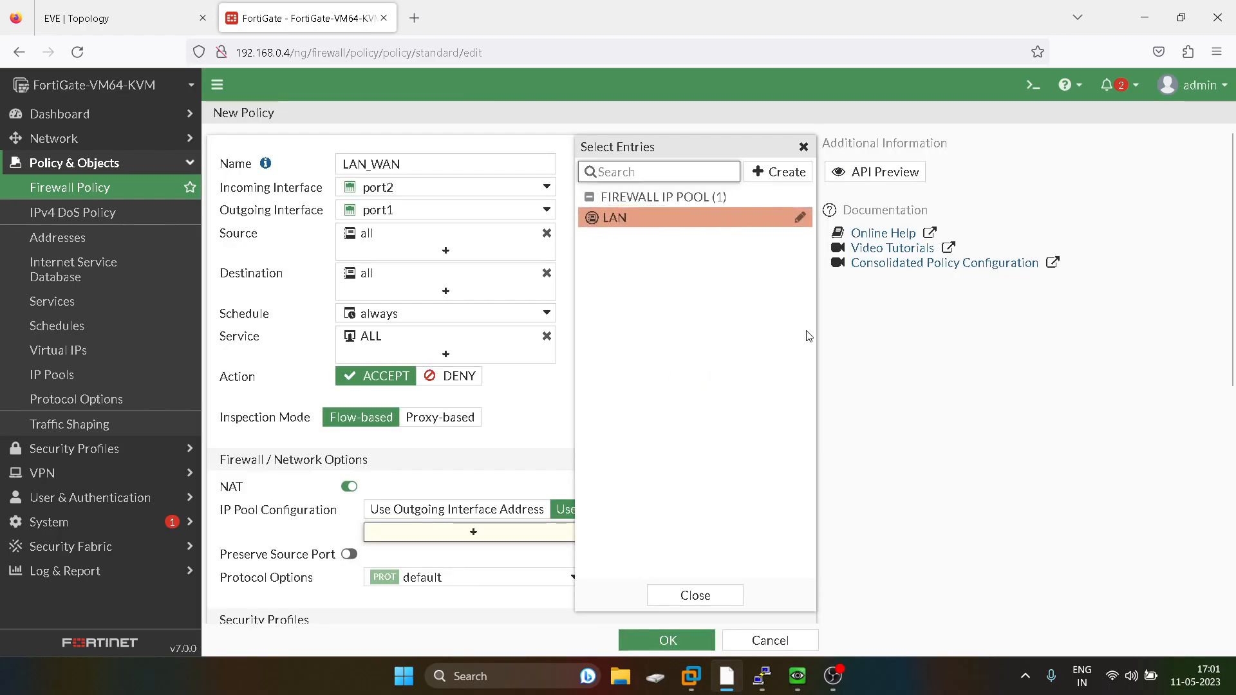
Assign the LAN IP pool to the policy and save the LAN_WAN policy.
{"action": "left_click", "coordinate": [661, 217]}
{"action": "left_click", "coordinate": [695, 594]}
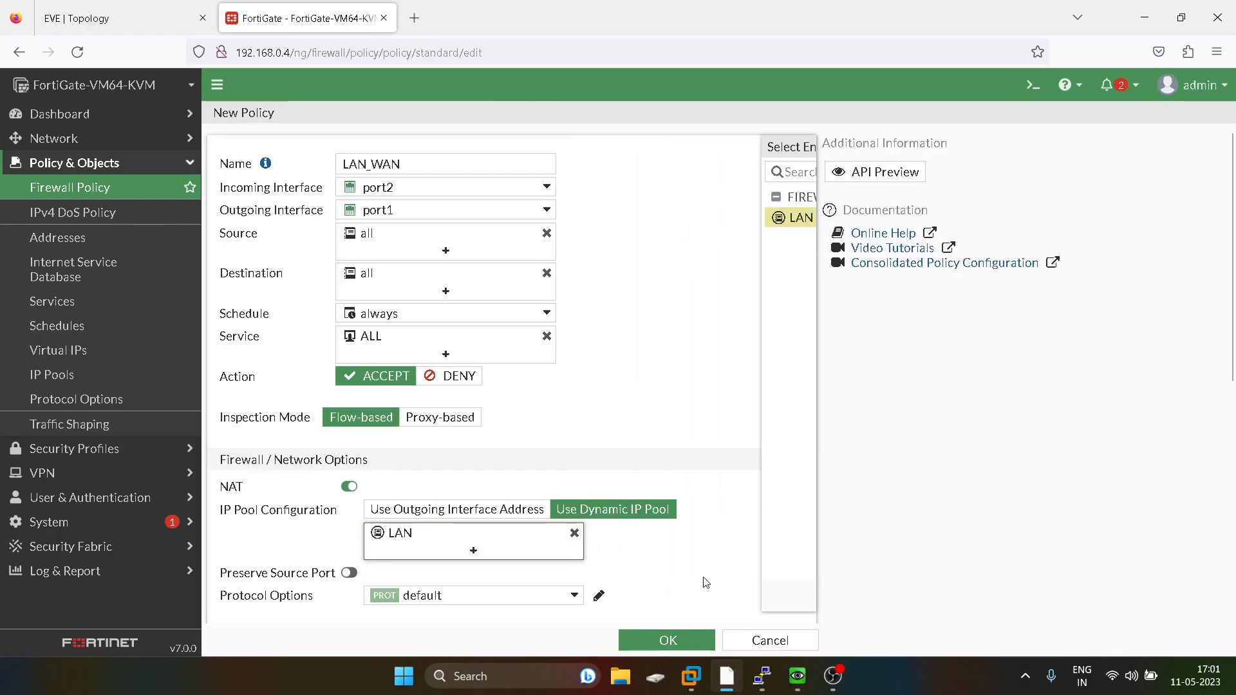
{"action": "scroll", "coordinate": [695, 459], "scroll_direction": "down", "scroll_amount": 1}
{"action": "scroll", "coordinate": [695, 460], "scroll_direction": "down", "scroll_amount": 5}
{"action": "left_click", "coordinate": [668, 639]}
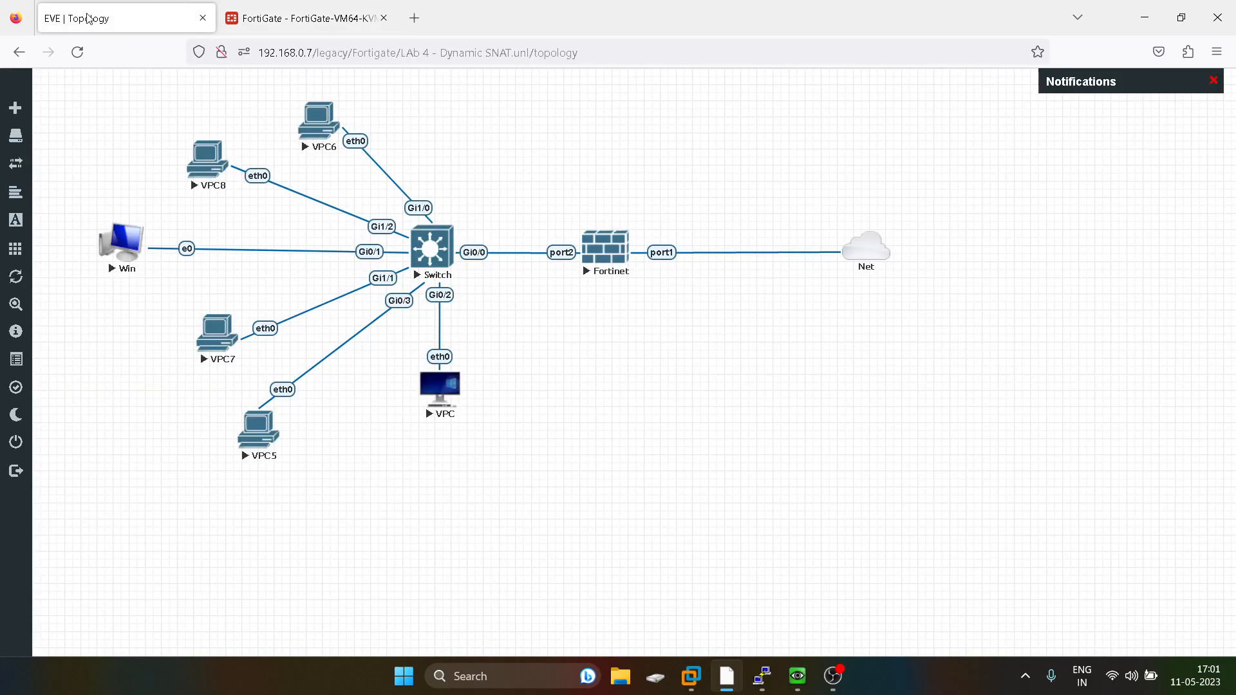
Open the Win host's console and display its IP configuration with ipconfig.
{"action": "left_click", "coordinate": [90, 18]}
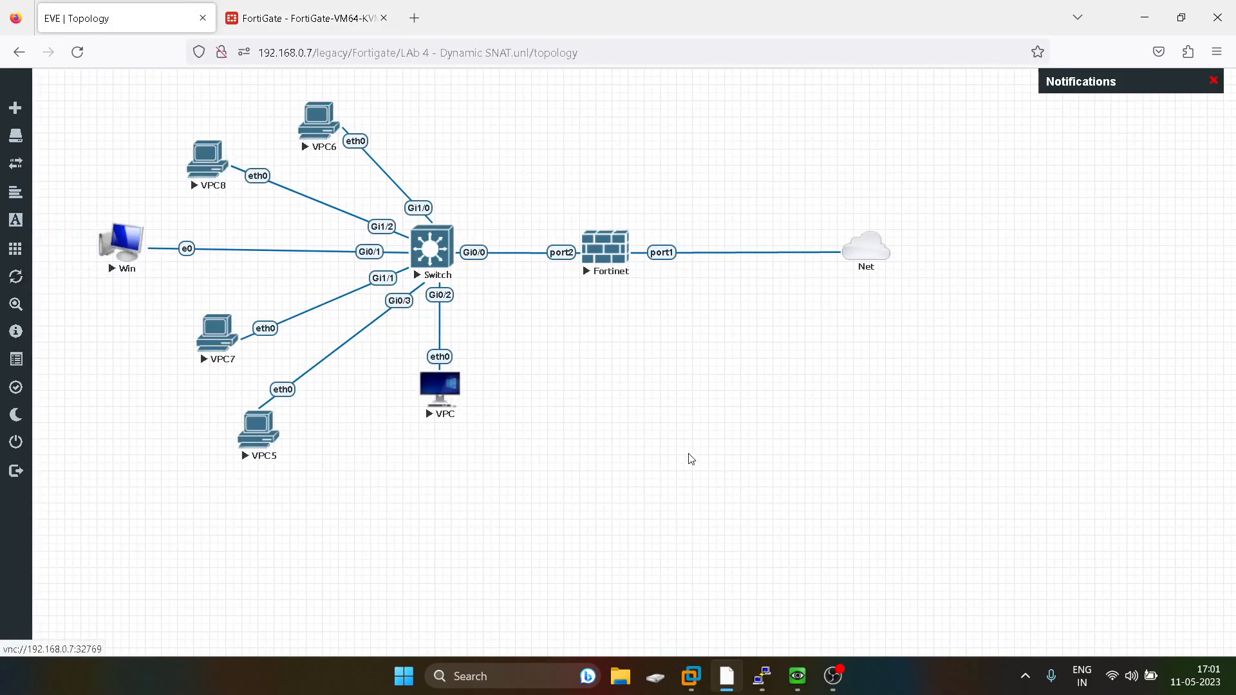
{"action": "left_click", "coordinate": [798, 677]}
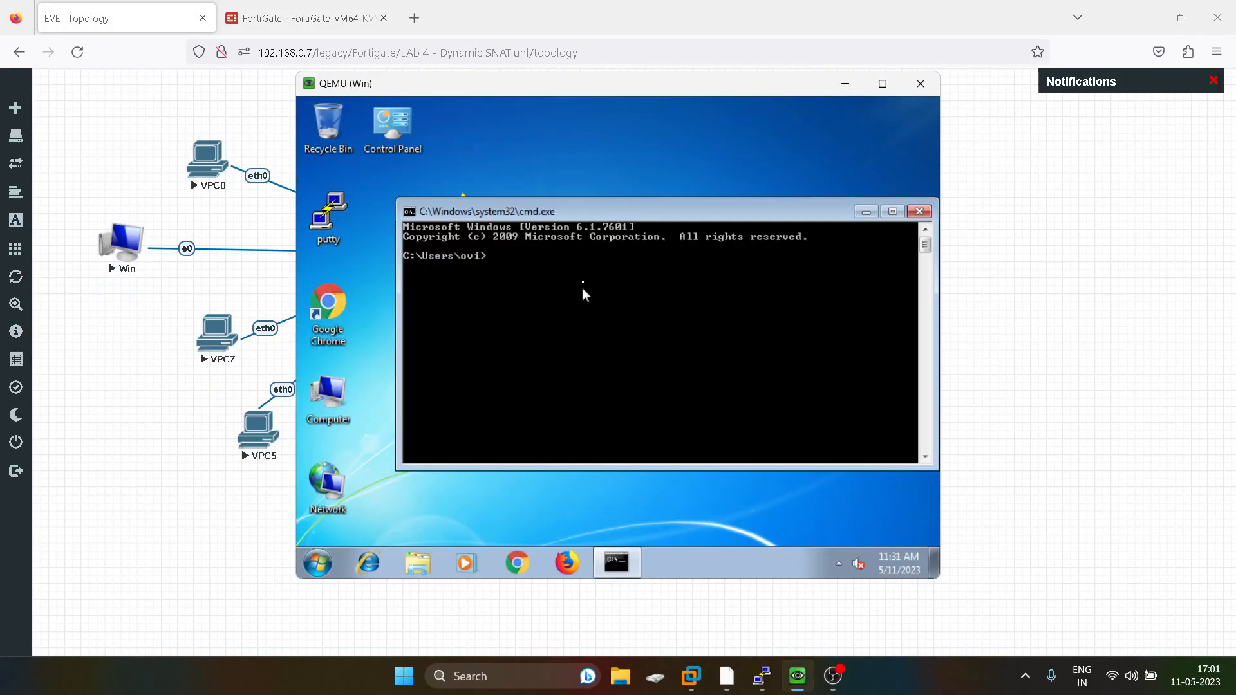
{"action": "type", "text": "ping"}
{"action": "key", "text": "BackSpace"}
{"action": "key", "text": "BackSpace"}
{"action": "key", "text": "BackSpace"}
{"action": "key", "text": "BackSpace"}
{"action": "key", "text": "BackSpace"}
{"action": "type", "text": "ip config"}
{"action": "key", "text": "Return"}
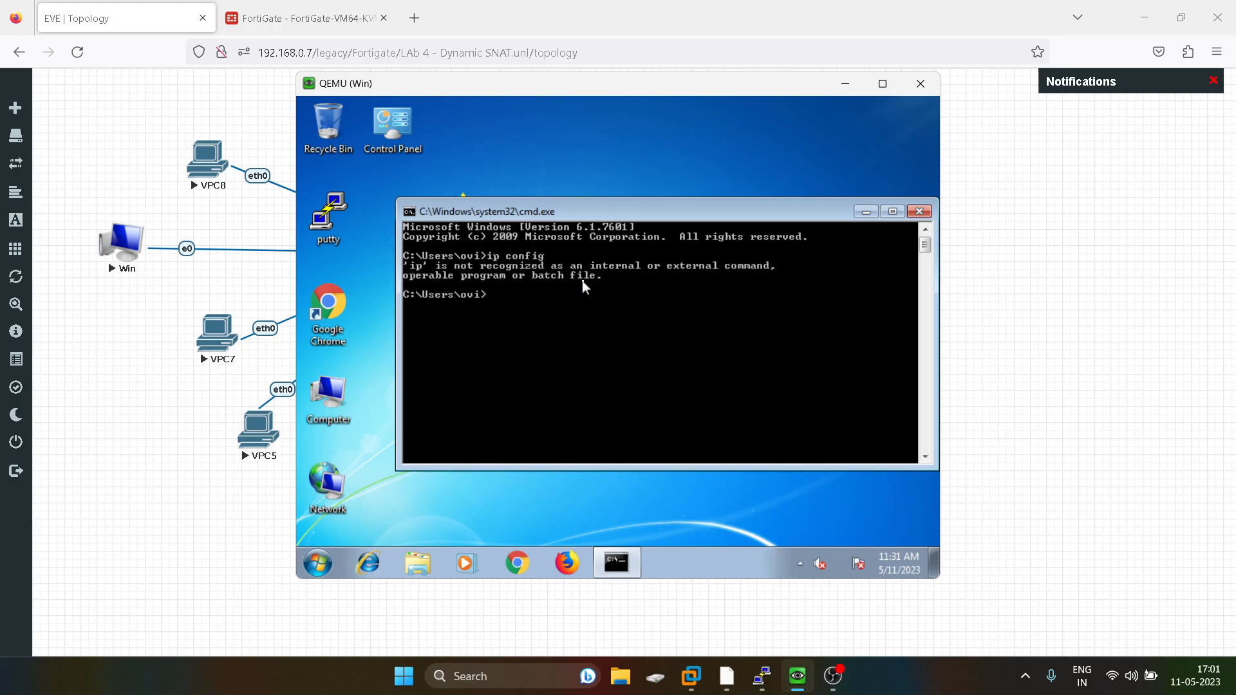
{"action": "key", "text": "Up"}
{"action": "key", "text": "Left"}
{"action": "key", "text": "Left"}
{"action": "key", "text": "Left"}
{"action": "key", "text": "Left"}
{"action": "key", "text": "Left"}
{"action": "key", "text": "Left"}
{"action": "key", "text": "BackSpace"}
{"action": "key", "text": "Return"}
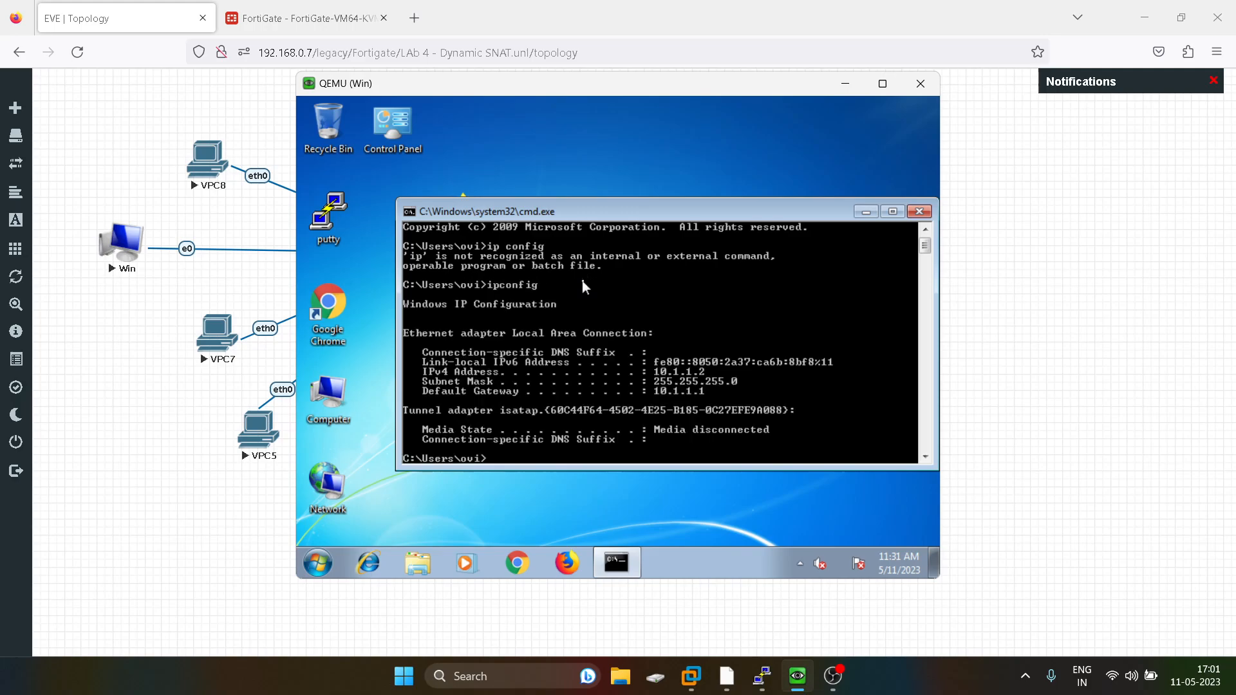
Ping 8.8.8.8 from the Win host's command prompt.
{"action": "type", "text": "ping 8.8.8.8"}
{"action": "key", "text": "Return"}
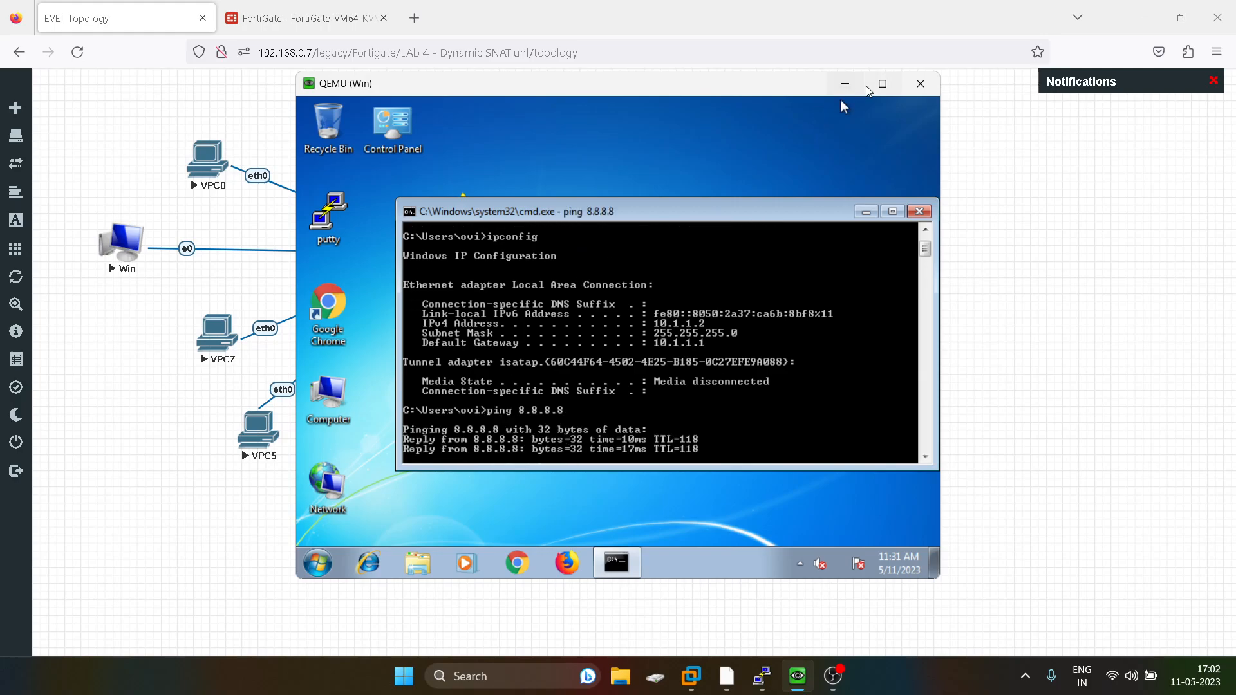
Open the Fortinet console and list the firewall's active sessions with get system session list.
{"action": "left_click", "coordinate": [845, 83]}
{"action": "mouse_move", "coordinate": [763, 687]}
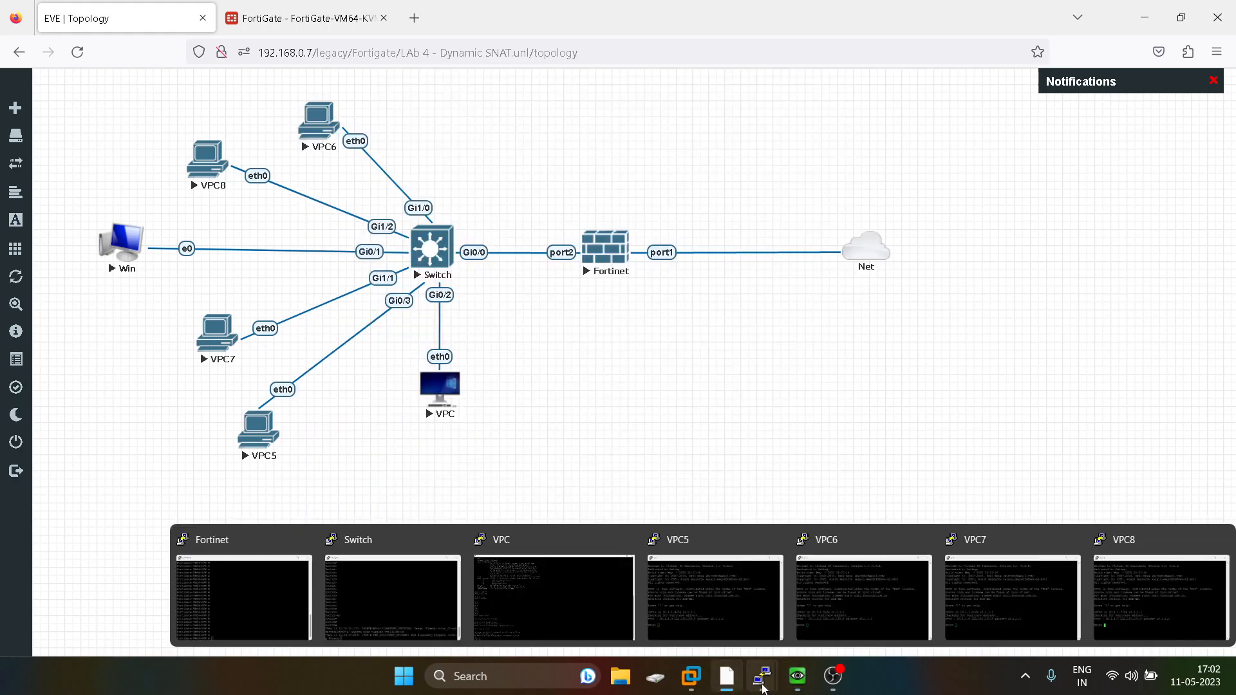
{"action": "left_click", "coordinate": [251, 570]}
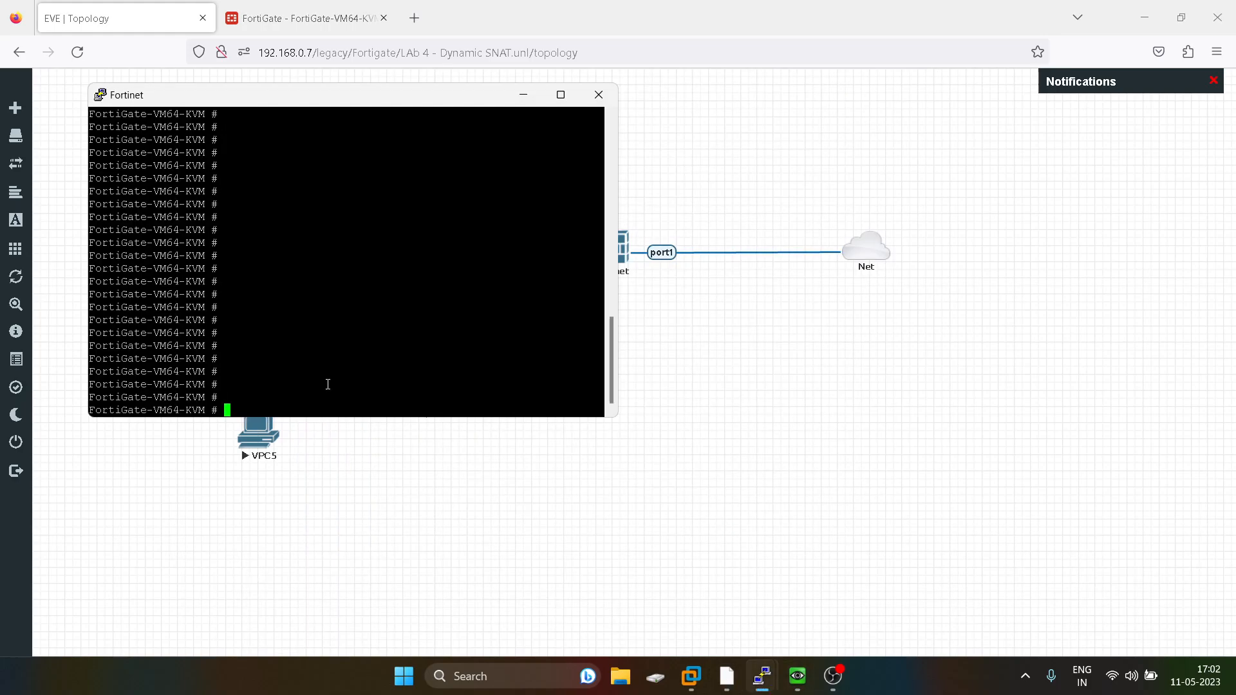
{"action": "left_click", "coordinate": [561, 96]}
{"action": "type", "text": "getr sy"}
{"action": "key", "text": "Tab"}
{"action": "key", "text": "BackSpace"}
{"action": "key", "text": "BackSpace"}
{"action": "key", "text": "BackSpace"}
{"action": "key", "text": "BackSpace"}
{"action": "type", "text": "system s"}
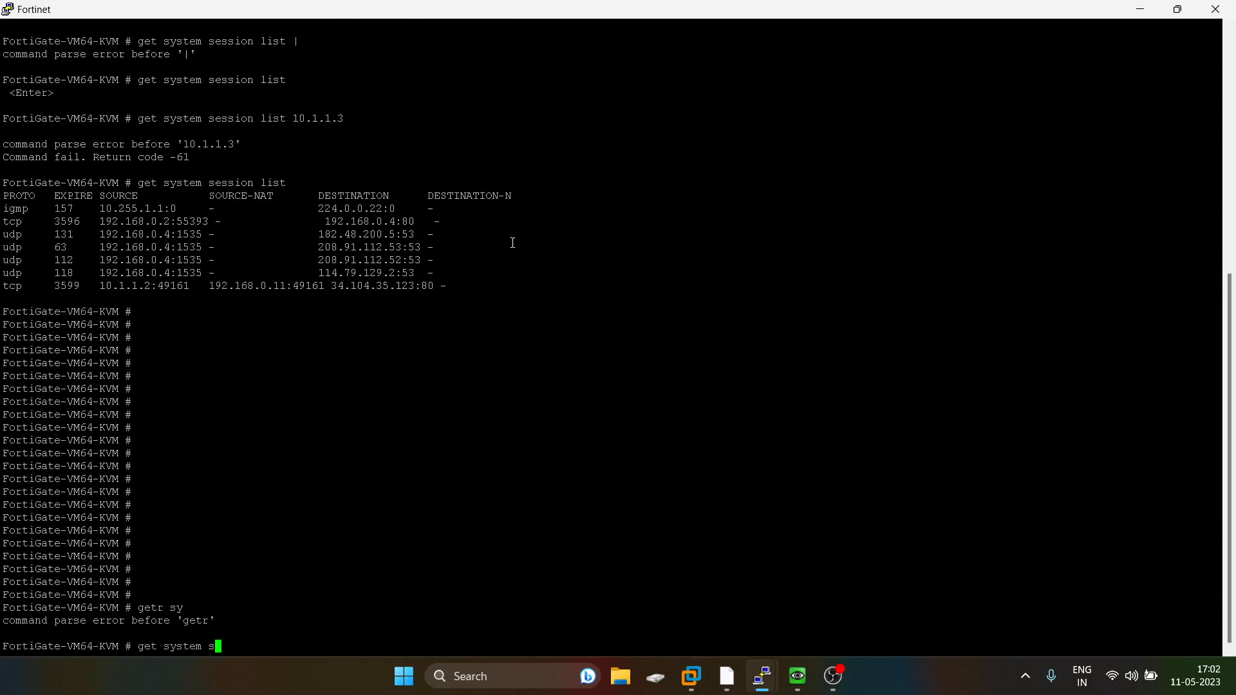
{"action": "type", "text": "essionli"}
{"action": "key", "text": "BackSpace"}
{"action": "key", "text": "BackSpace"}
{"action": "type", "text": "list"}
{"action": "key", "text": "Return"}
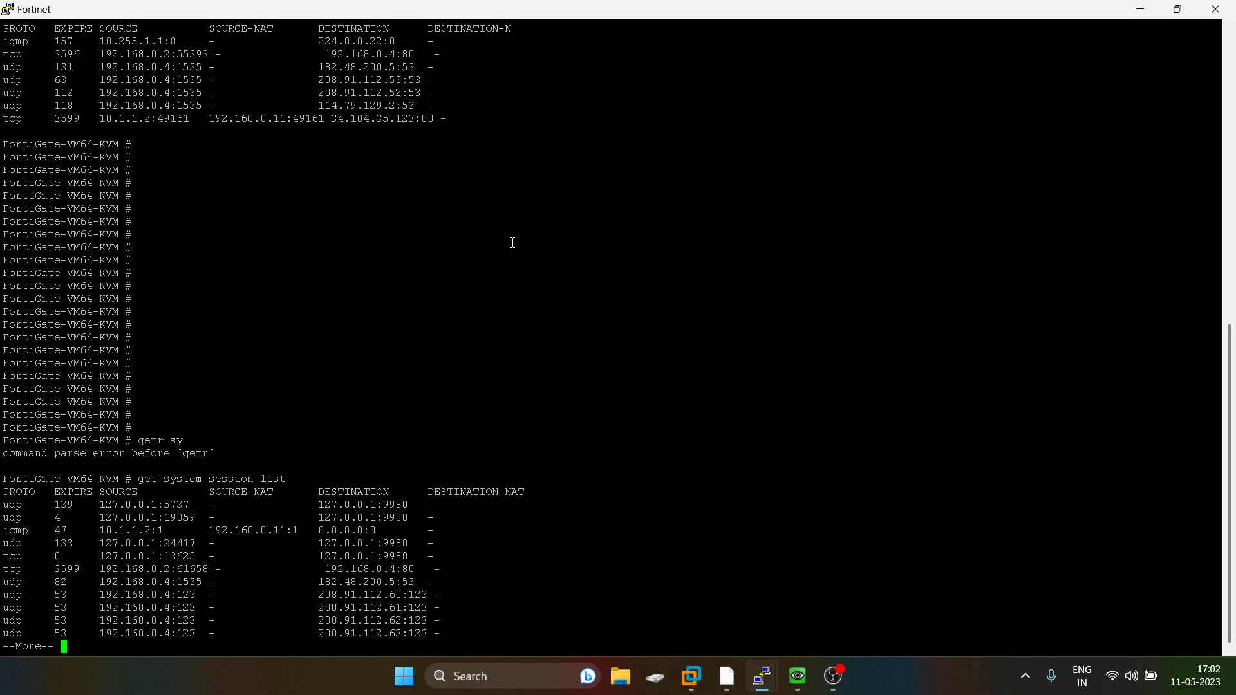
{"action": "key", "text": "space"}
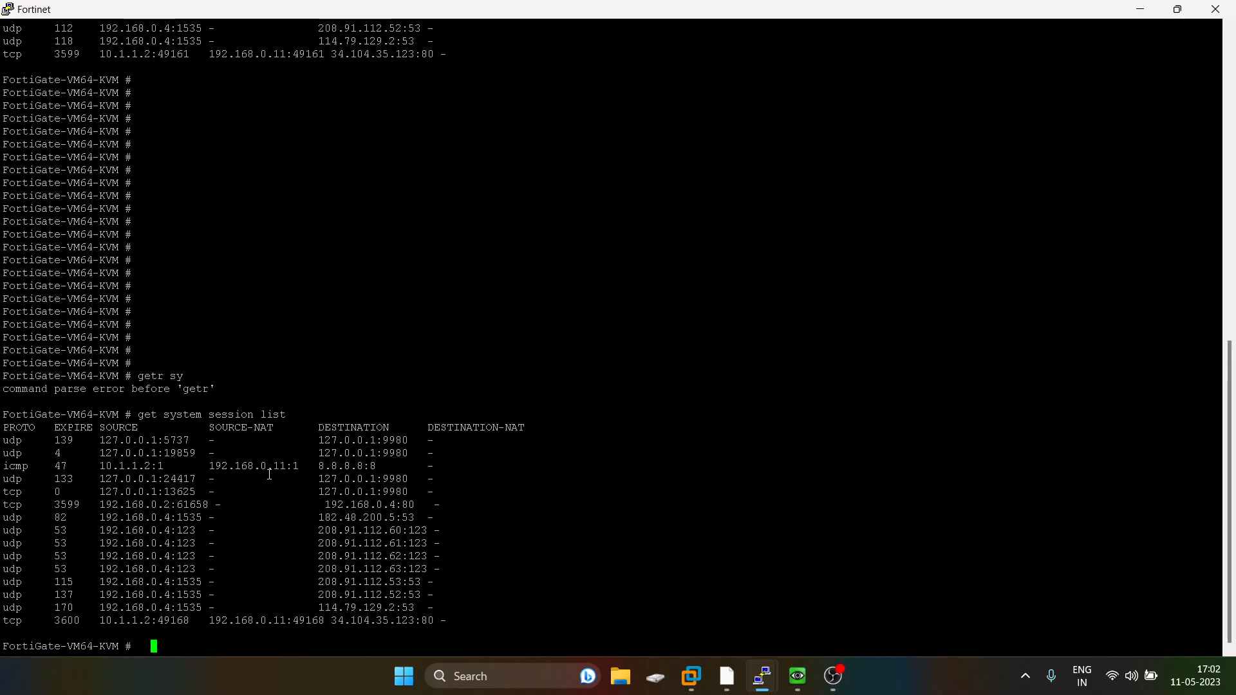
Rerun the ping to 8.8.8.8 from the VPC console.
{"action": "left_click", "coordinate": [1139, 9]}
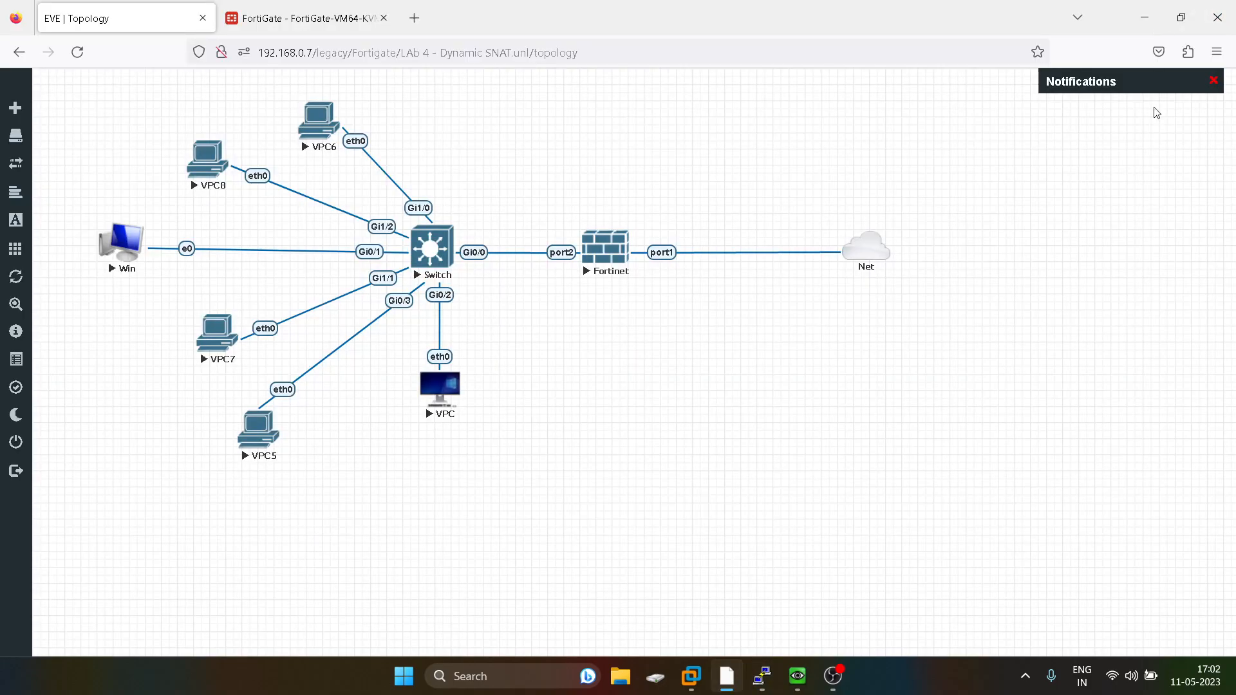
{"action": "mouse_move", "coordinate": [763, 676]}
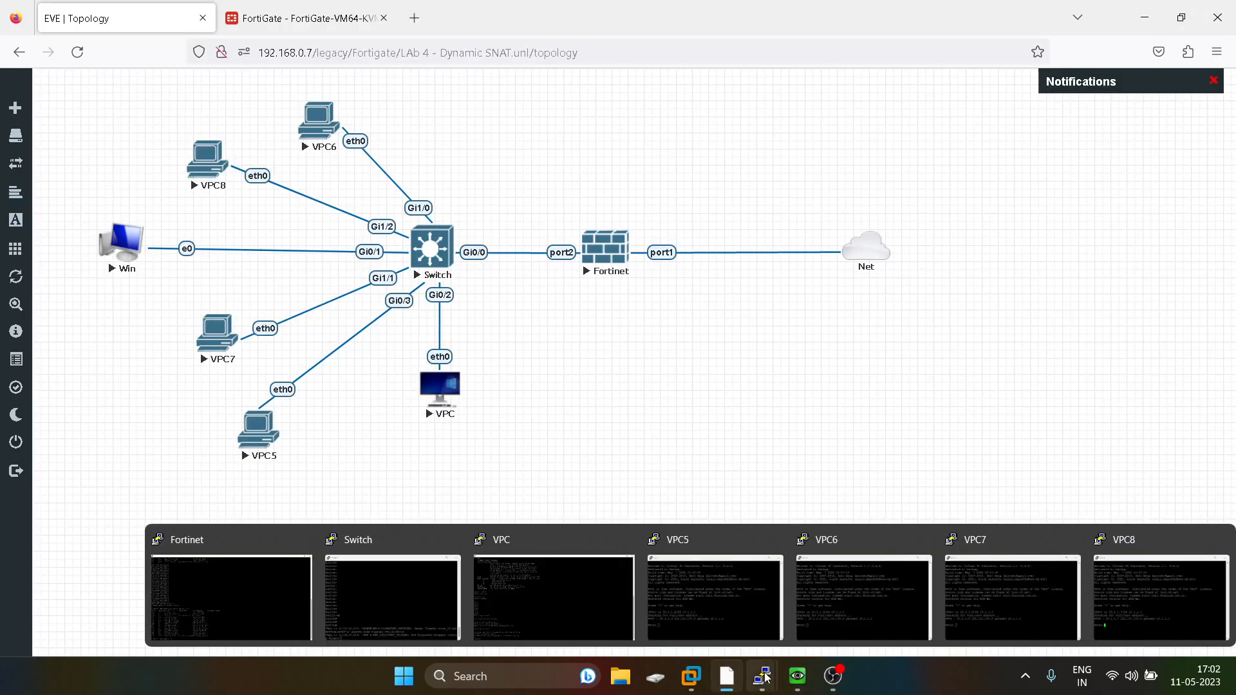
{"action": "left_click", "coordinate": [551, 596]}
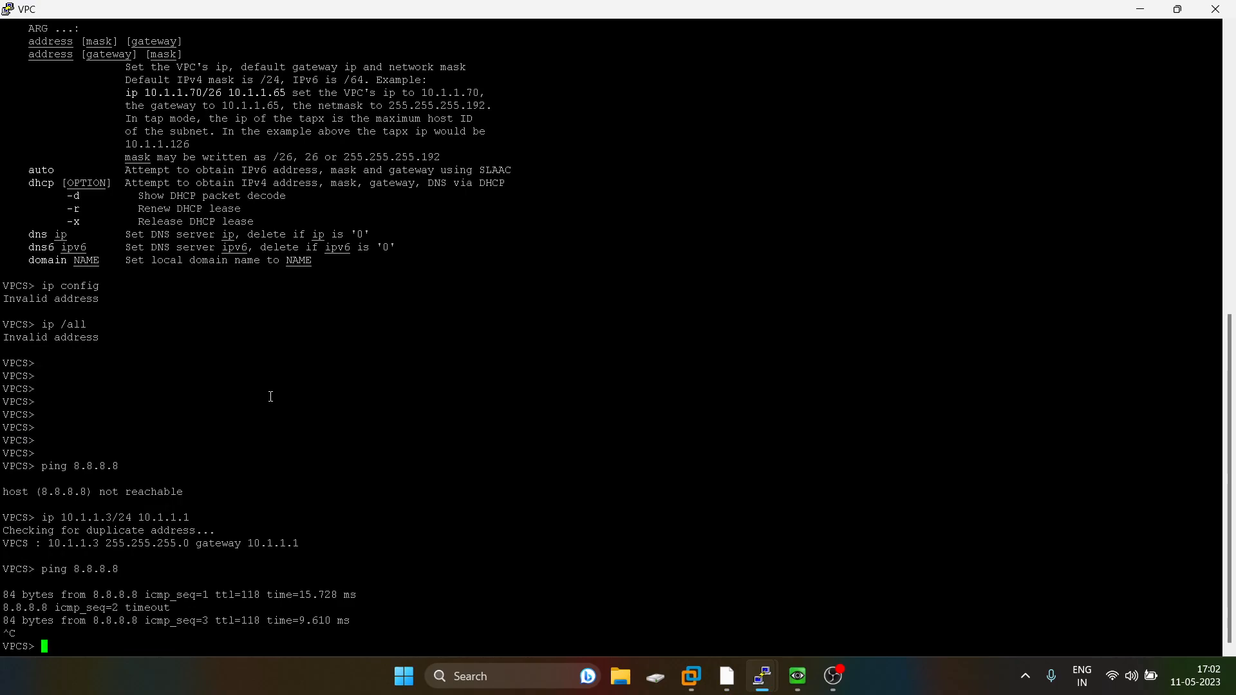
{"action": "key", "text": "Up"}
{"action": "key", "text": "Return"}
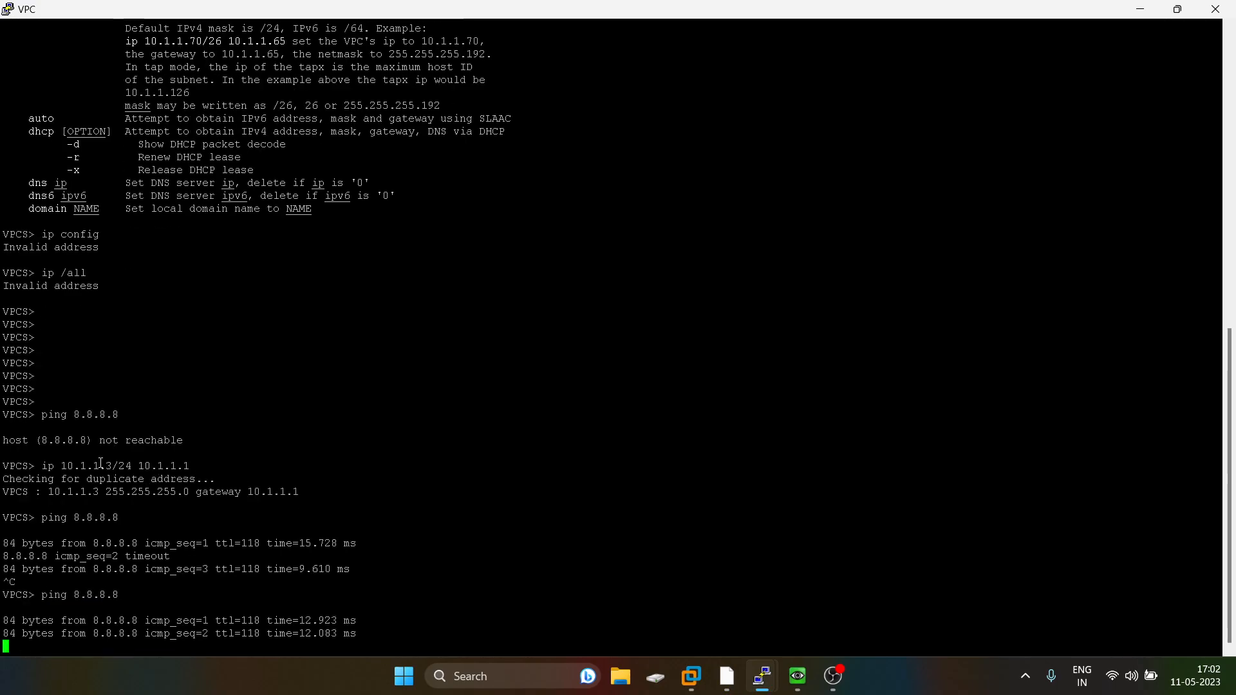
Rerun get system session list on the Fortinet console.
{"action": "mouse_move", "coordinate": [762, 676]}
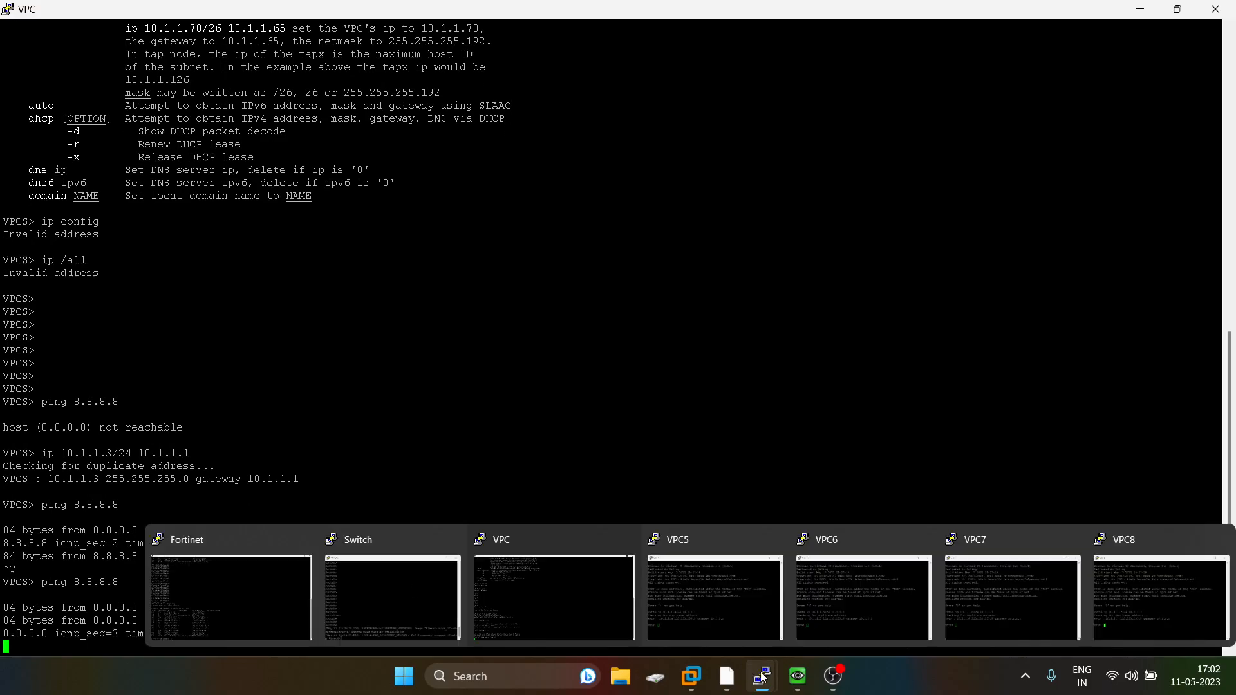
{"action": "left_click", "coordinate": [187, 590]}
{"action": "key", "text": "Up"}
{"action": "key", "text": "Return"}
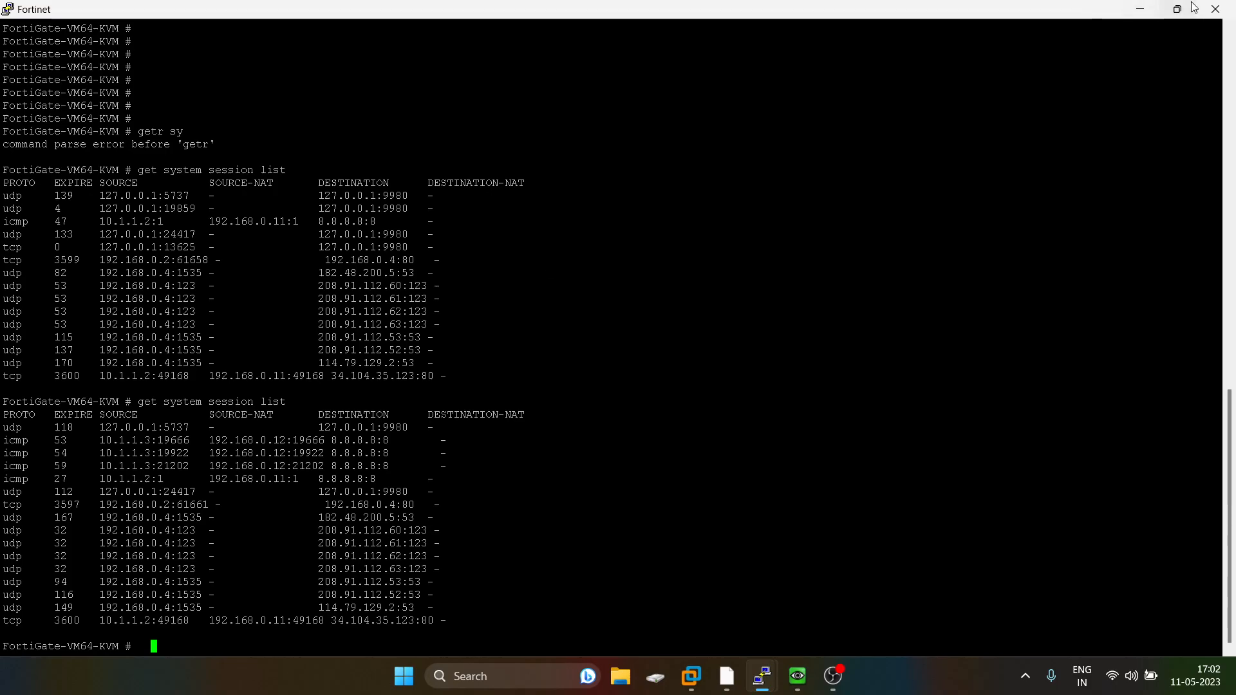
Open the VPC5 console and ping 8.8.8.8 twice.
{"action": "left_click", "coordinate": [1140, 10]}
{"action": "left_click", "coordinate": [1140, 10]}
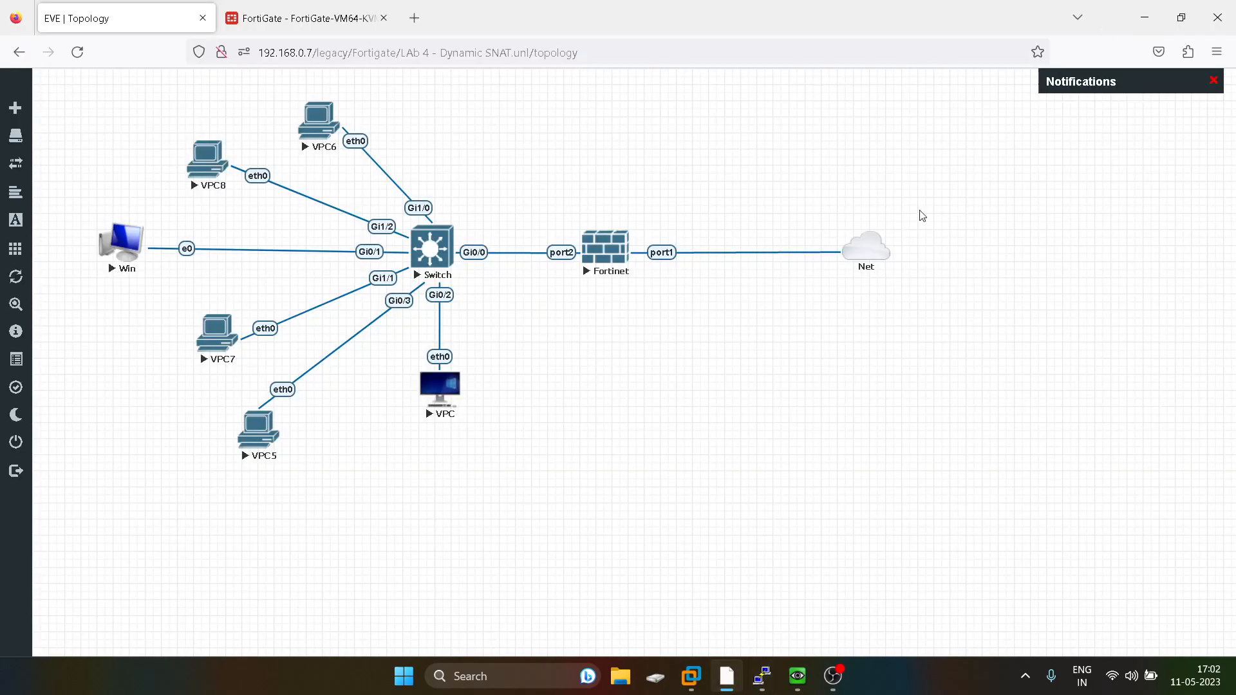
{"action": "mouse_move", "coordinate": [758, 680]}
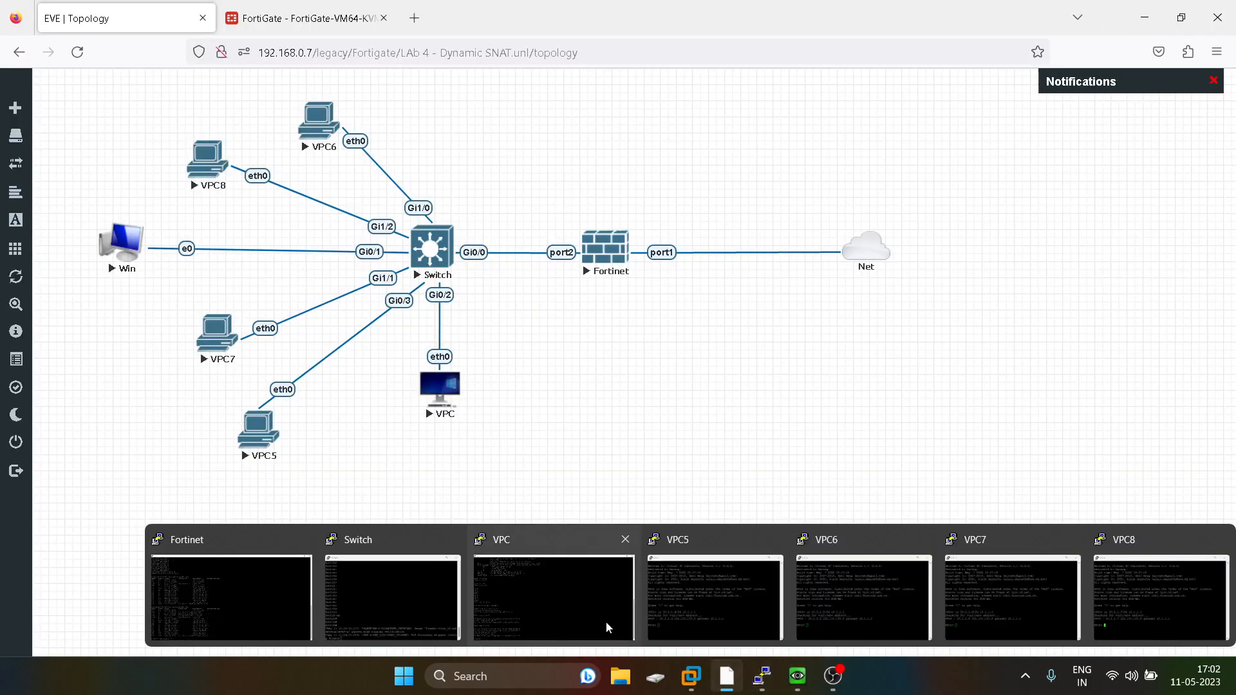
{"action": "left_click", "coordinate": [646, 566]}
{"action": "type", "text": "p"}
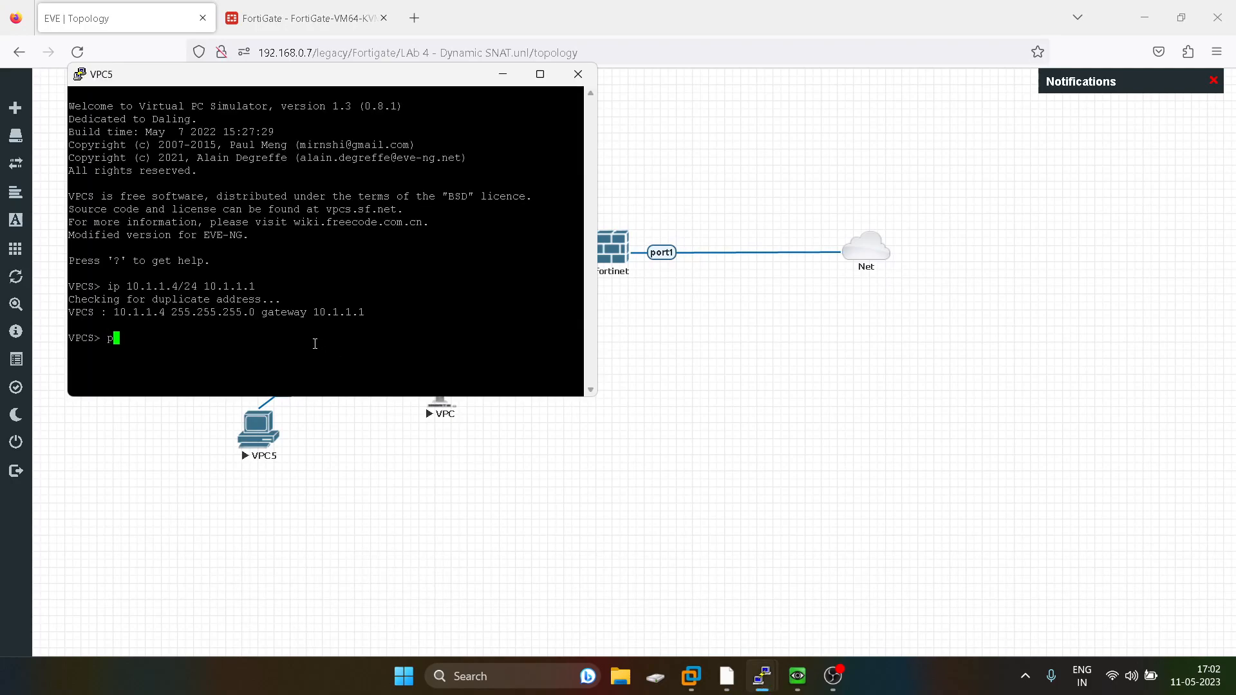
{"action": "type", "text": "ing 8.8.8.8"}
{"action": "key", "text": "Return"}
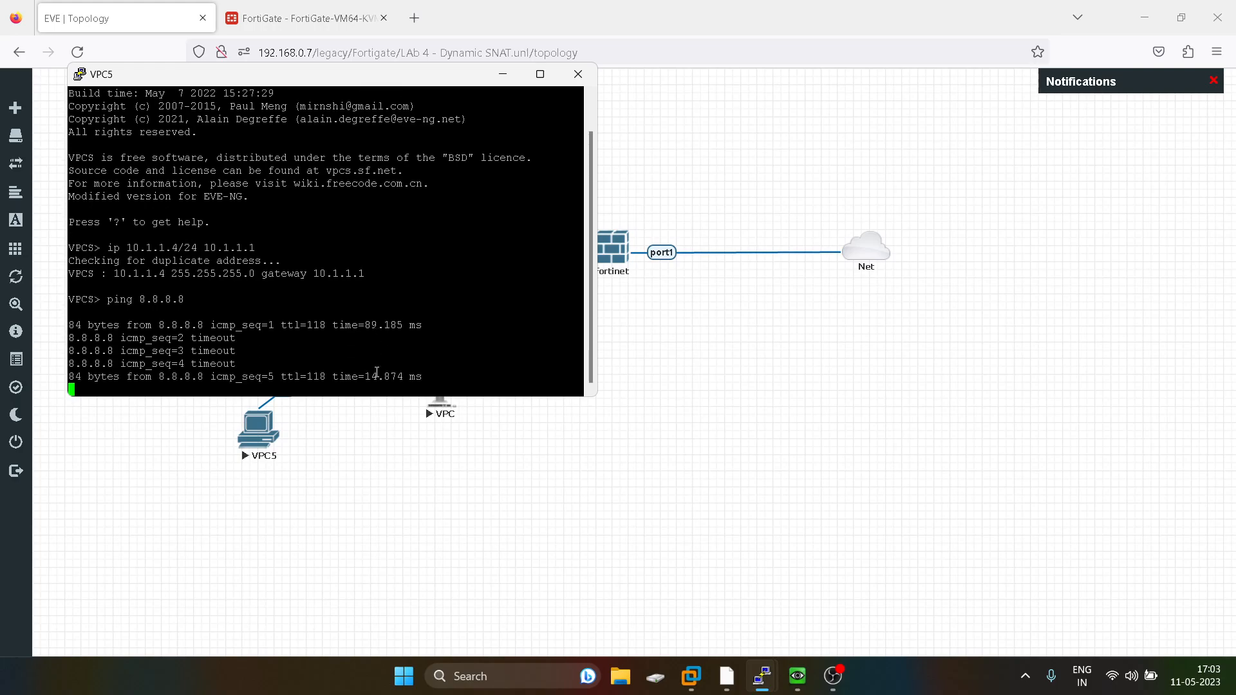
{"action": "key", "text": "Up"}
{"action": "key", "text": "Return"}
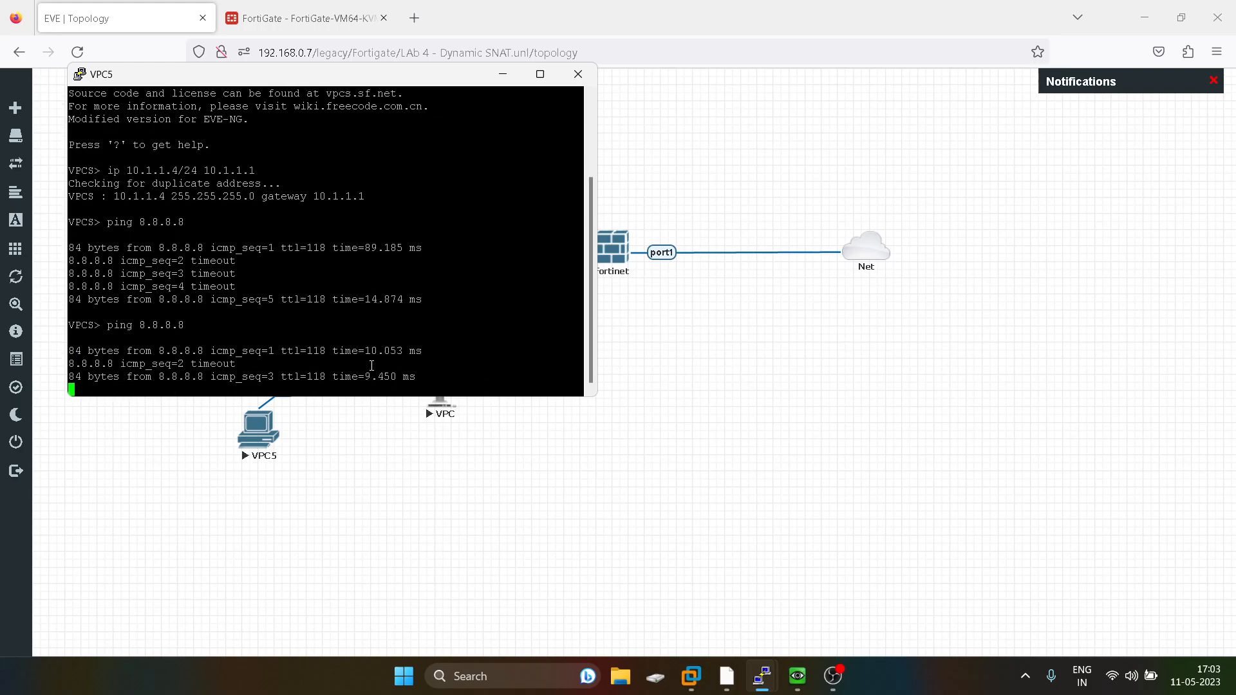
Rerun get system session list on the Fortinet console to check source-NAT addresses.
{"action": "left_click", "coordinate": [823, 334]}
{"action": "mouse_move", "coordinate": [762, 676]}
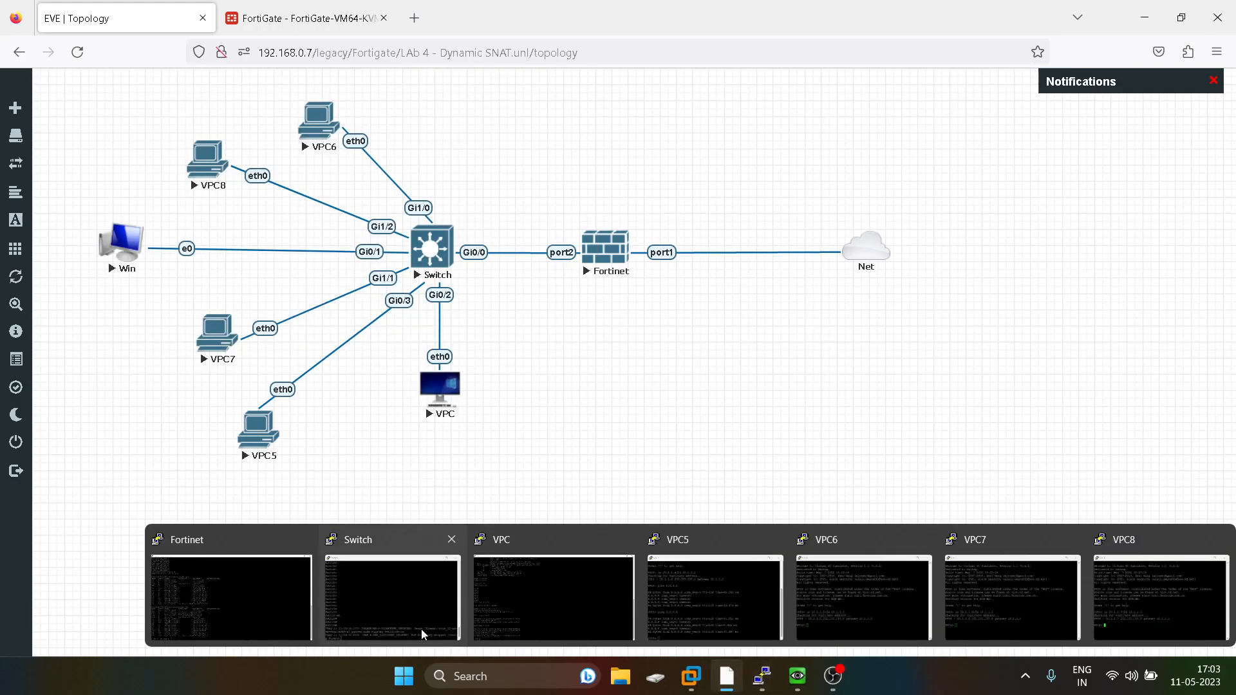
{"action": "left_click", "coordinate": [279, 594]}
{"action": "key", "text": "Up"}
{"action": "key", "text": "Return"}
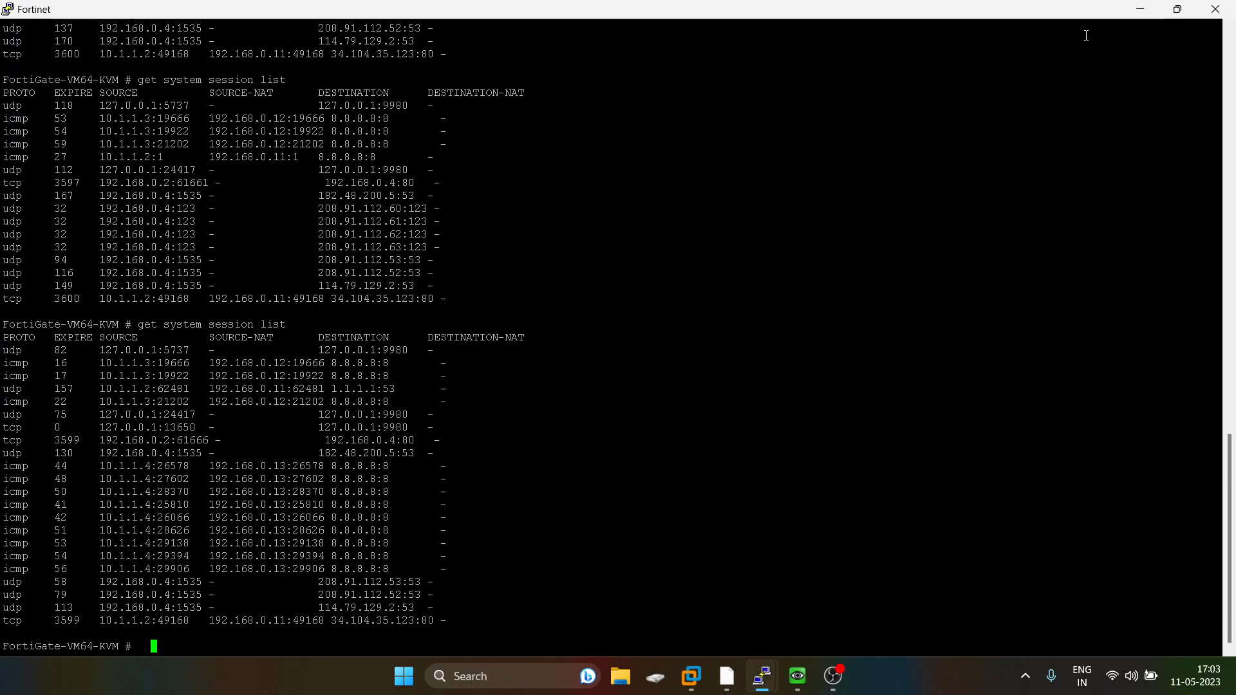
Open the VPC6 console and ping 8.8.8.8.
{"action": "left_click", "coordinate": [1140, 9]}
{"action": "mouse_move", "coordinate": [760, 683]}
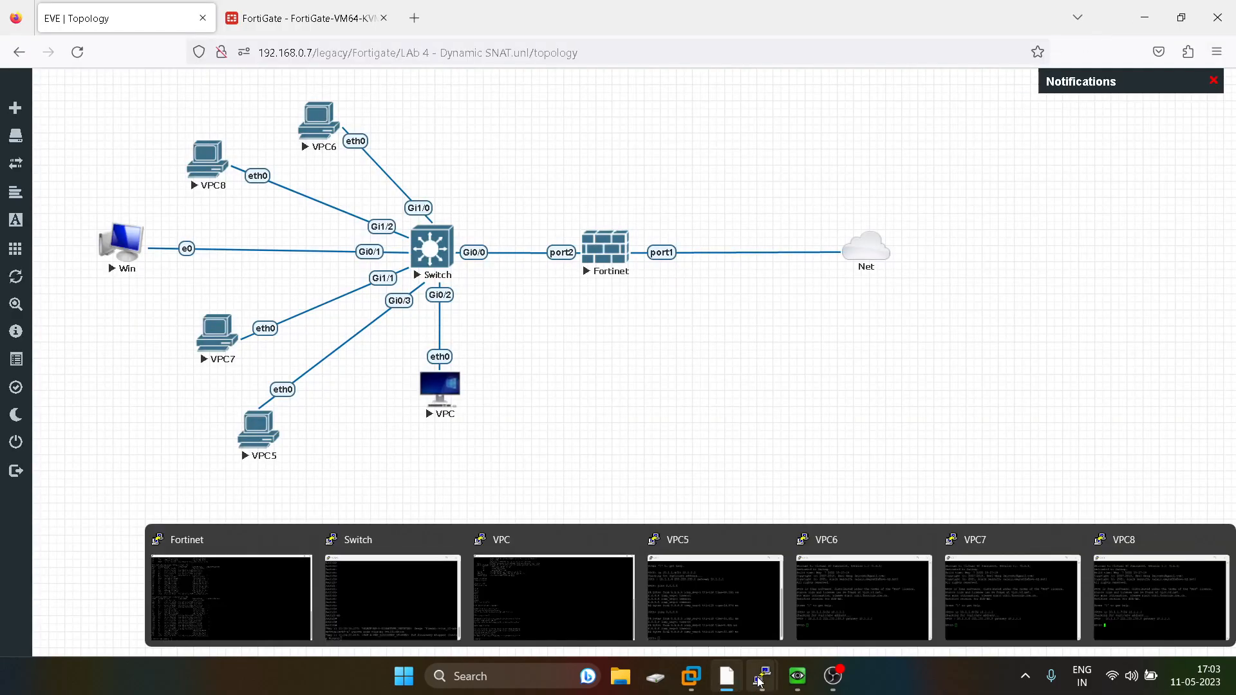
{"action": "left_click", "coordinate": [886, 591]}
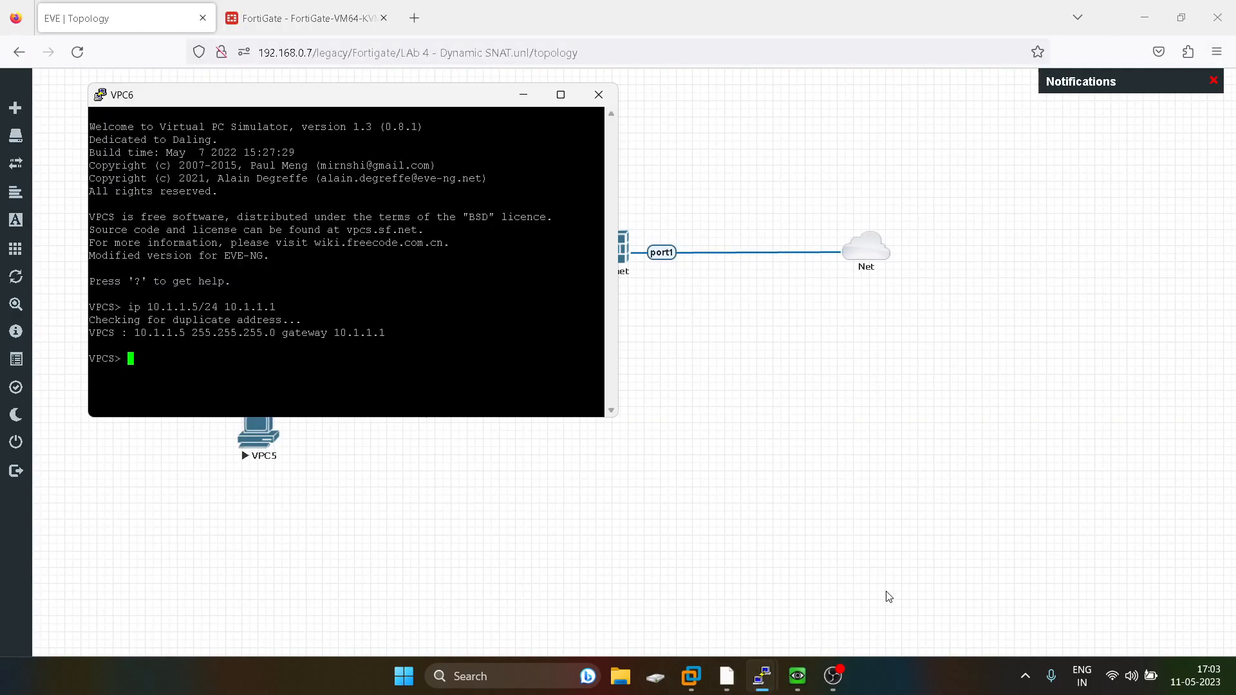
{"action": "type", "text": "ping 8.8.8.8"}
{"action": "key", "text": "Return"}
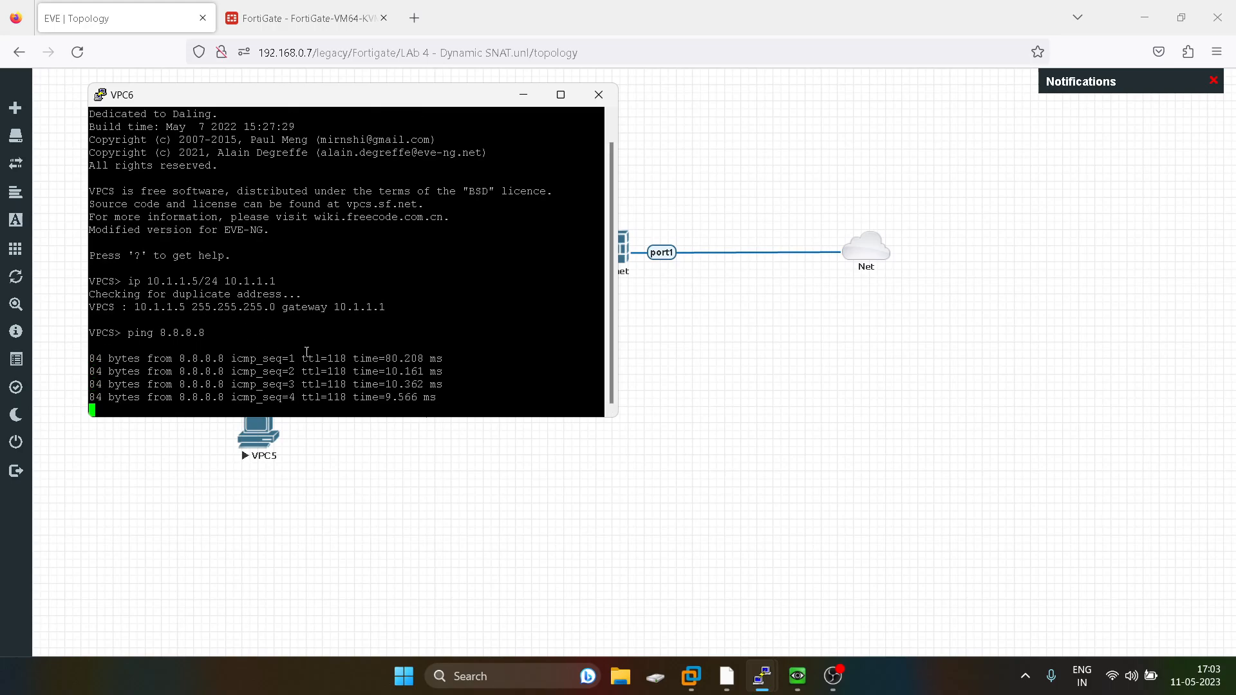
Rerun the session list on the Fortinet console and highlight the first 10.1.1.5 ICMP session row.
{"action": "left_click", "coordinate": [940, 385]}
{"action": "mouse_move", "coordinate": [772, 693]}
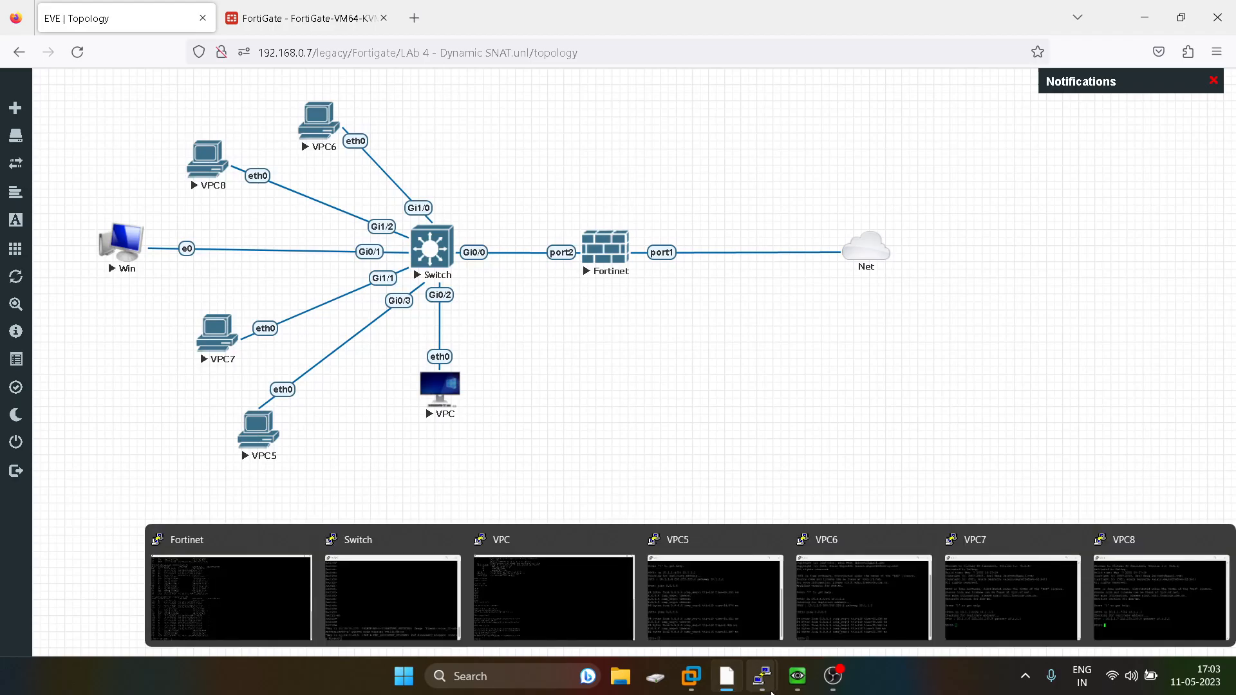
{"action": "left_click", "coordinate": [257, 603]}
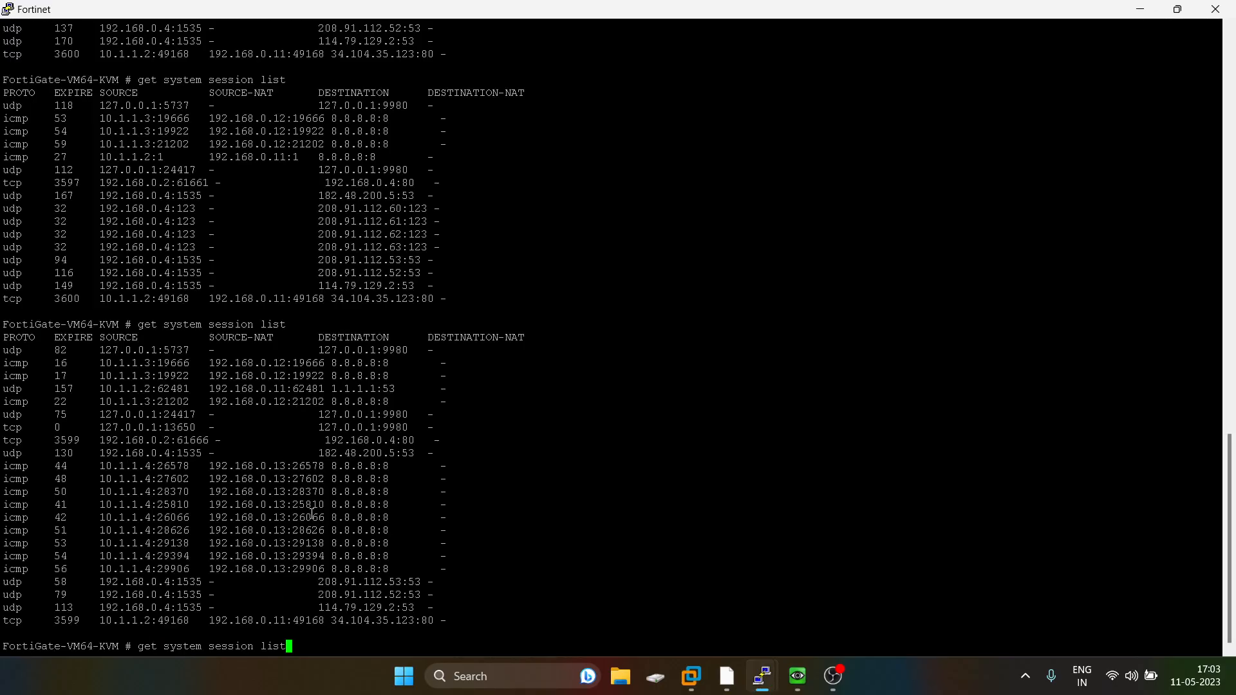
{"action": "key", "text": "Up"}
{"action": "key", "text": "Return"}
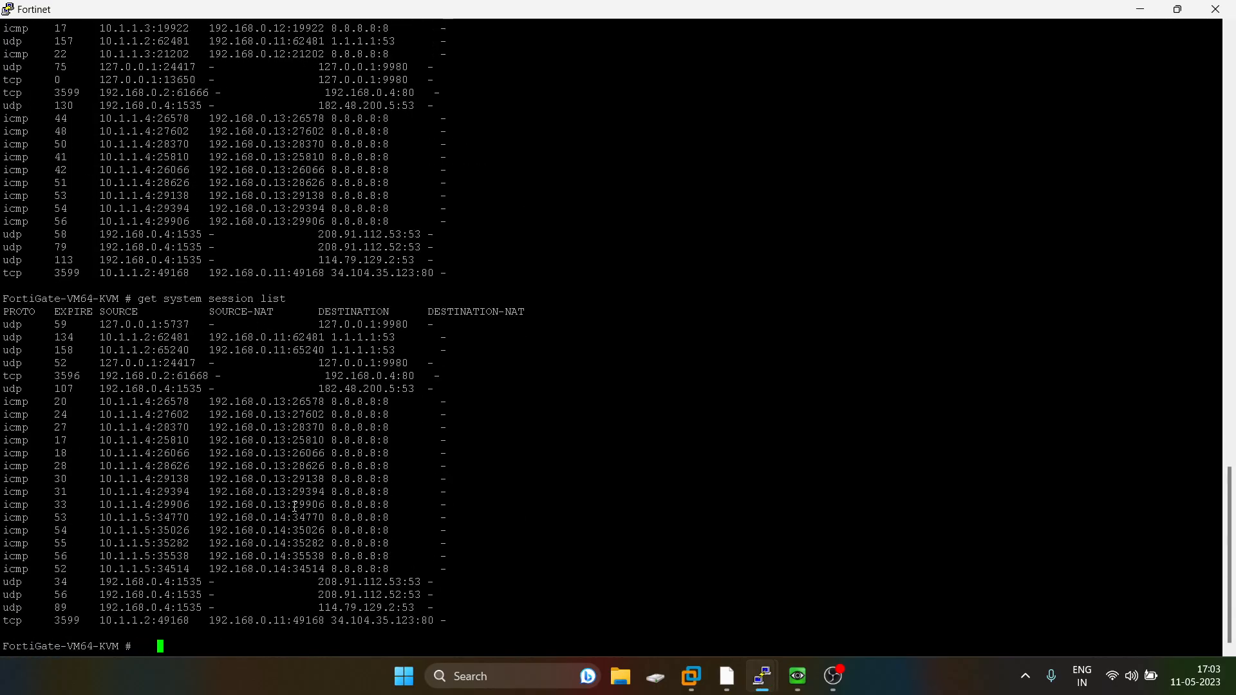
{"action": "triple_click", "coordinate": [284, 518]}
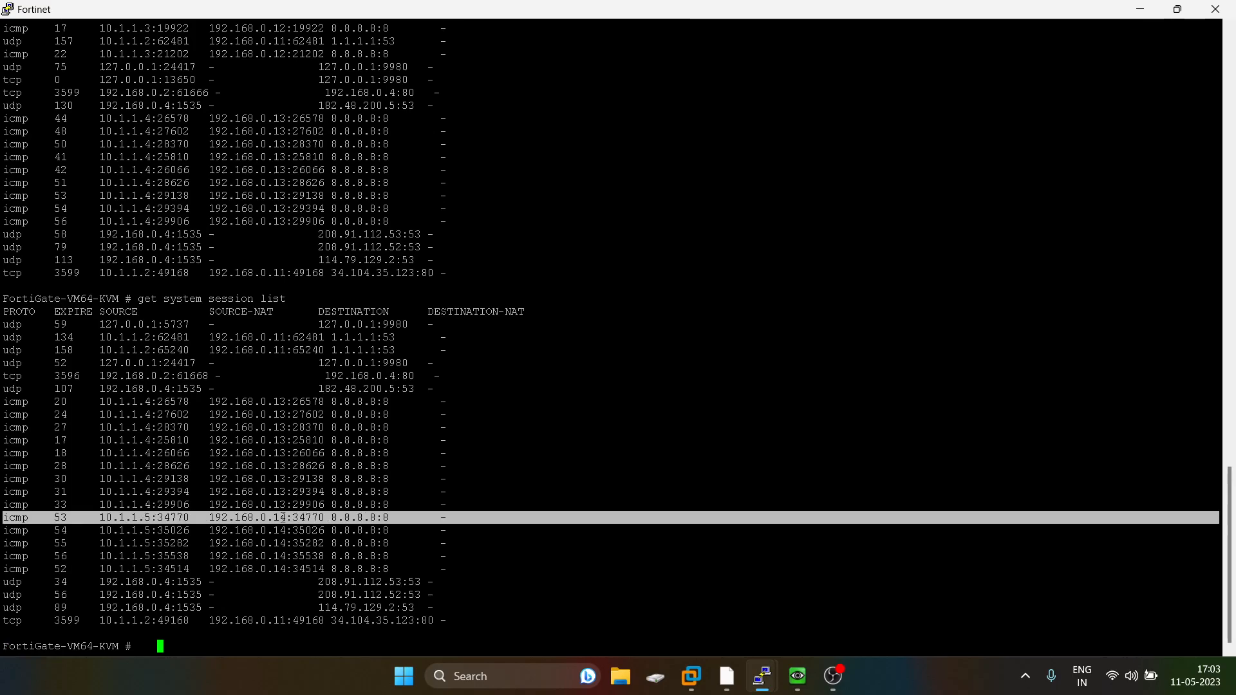
Open the VPC7 console and ping 8.8.8.8.
{"action": "left_click", "coordinate": [1156, 17]}
{"action": "mouse_move", "coordinate": [762, 676]}
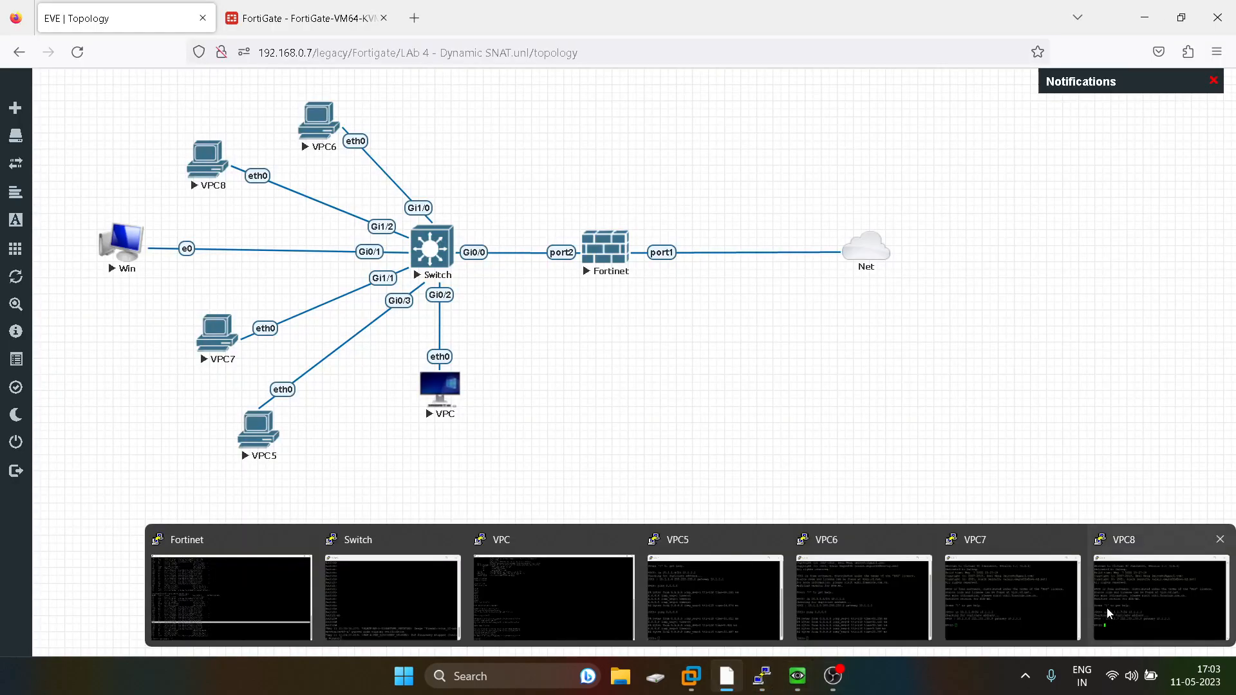
{"action": "left_click", "coordinate": [1001, 581]}
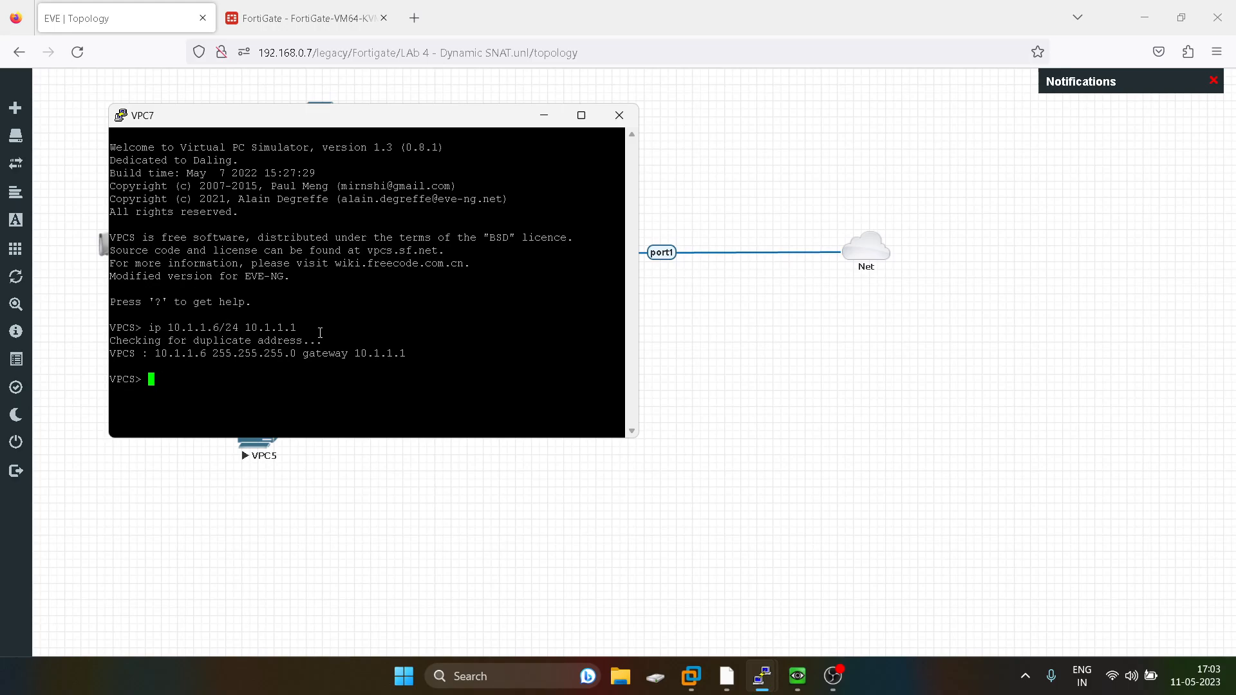
{"action": "type", "text": "ping 8.8.8.8"}
{"action": "key", "text": "Return"}
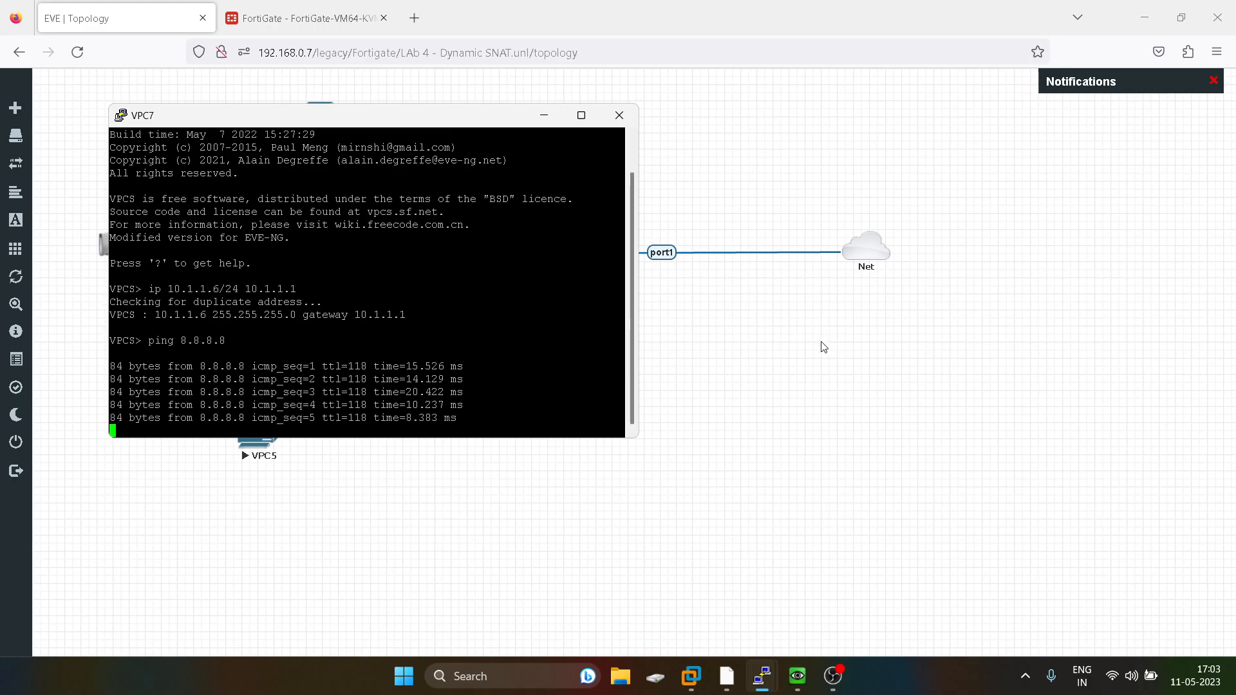
Open the LAN_WAN firewall policy in the FortiGate web interface to review its NAT settings.
{"action": "left_click", "coordinate": [814, 378]}
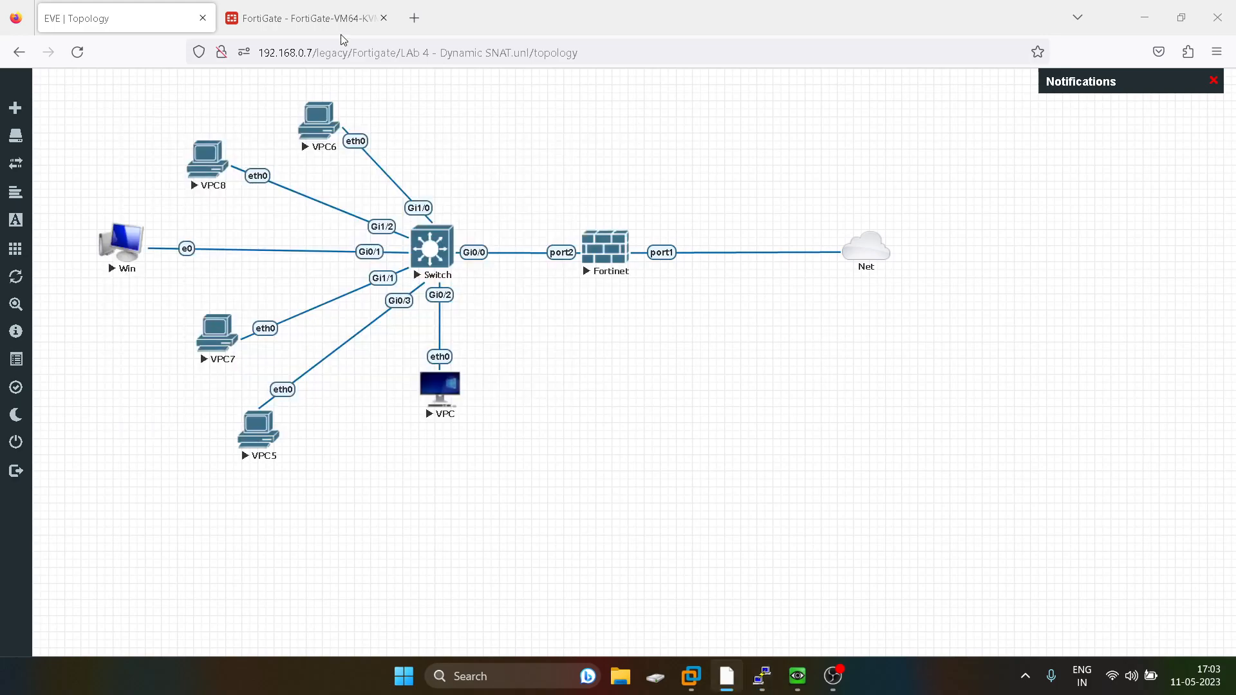
{"action": "left_click", "coordinate": [303, 9]}
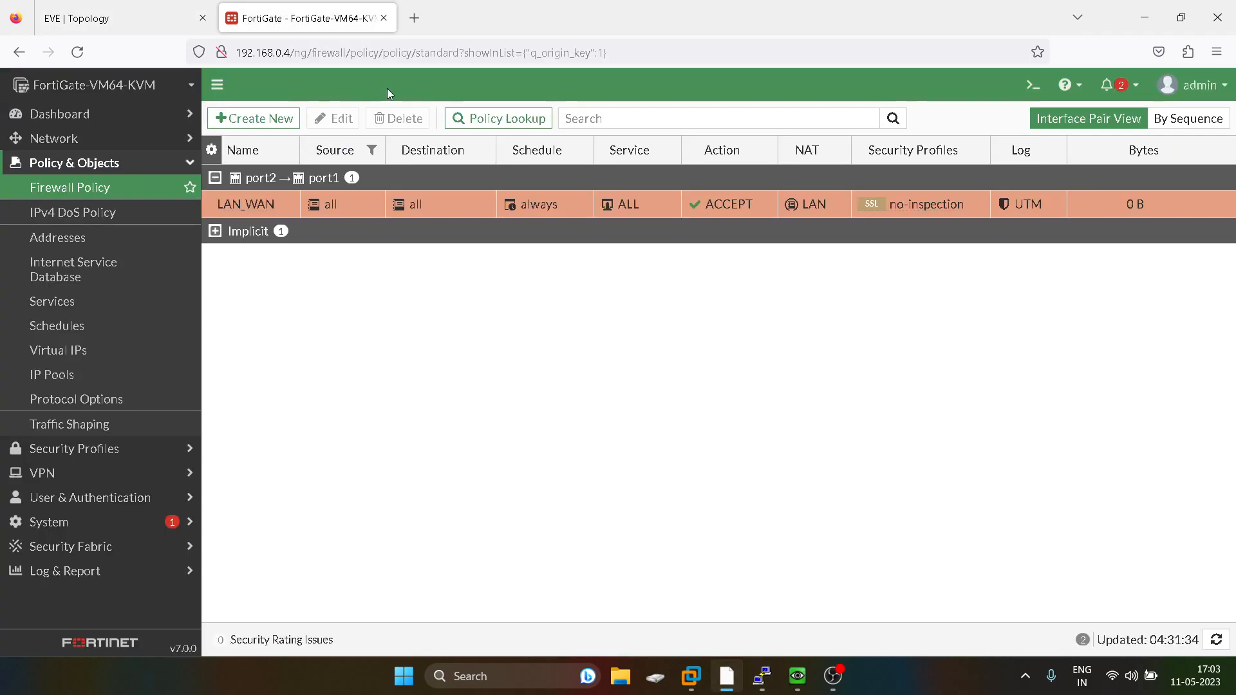
{"action": "left_click", "coordinate": [250, 202]}
{"action": "left_click", "coordinate": [345, 120]}
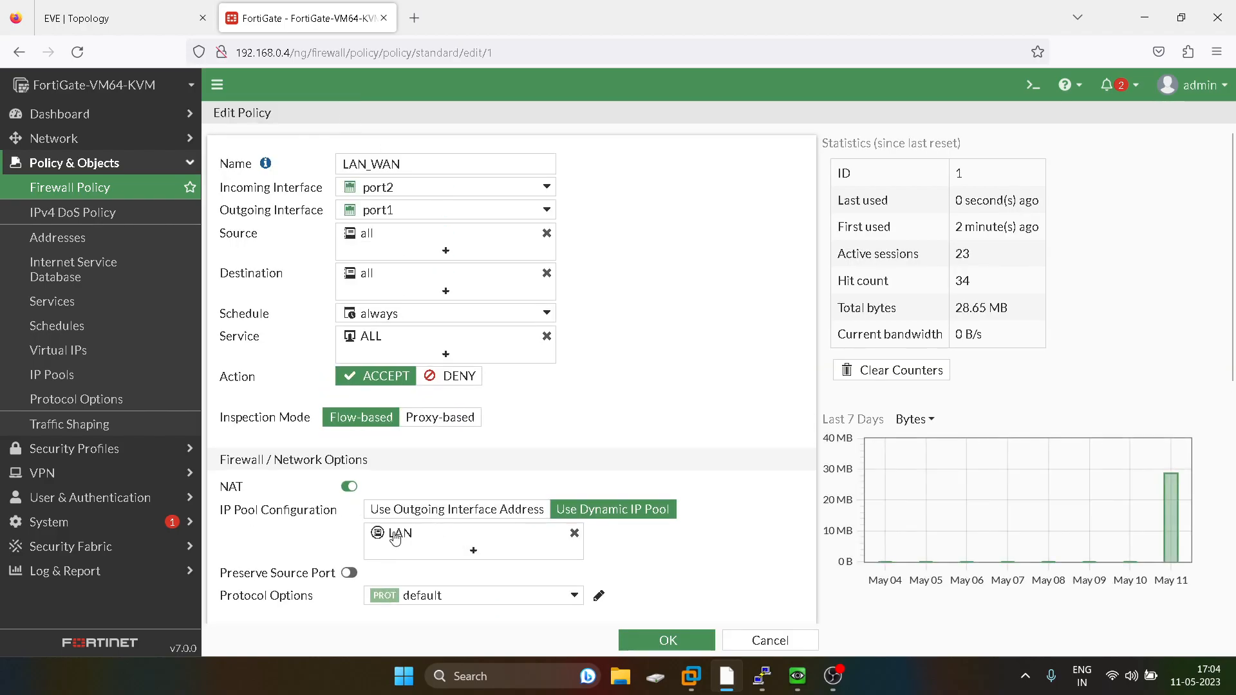
{"action": "mouse_move", "coordinate": [395, 538]}
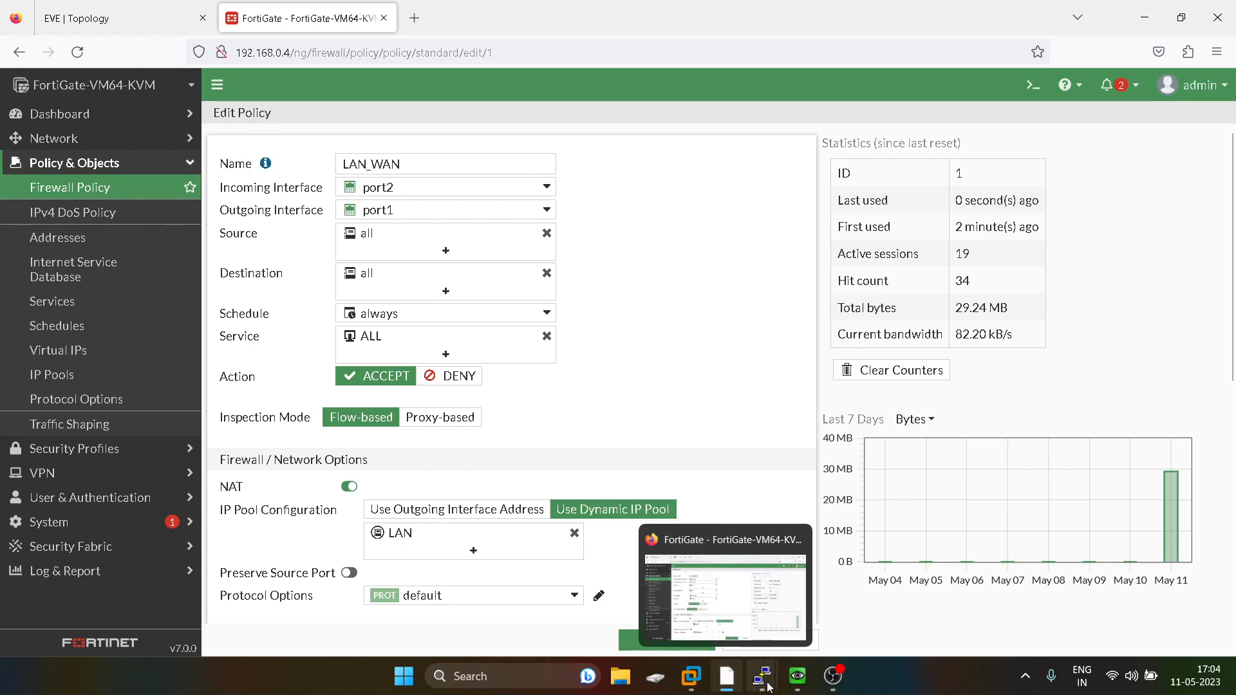
Rerun get system session list on the Fortinet console and review the translated sessions.
{"action": "mouse_move", "coordinate": [765, 684]}
{"action": "left_click", "coordinate": [292, 577]}
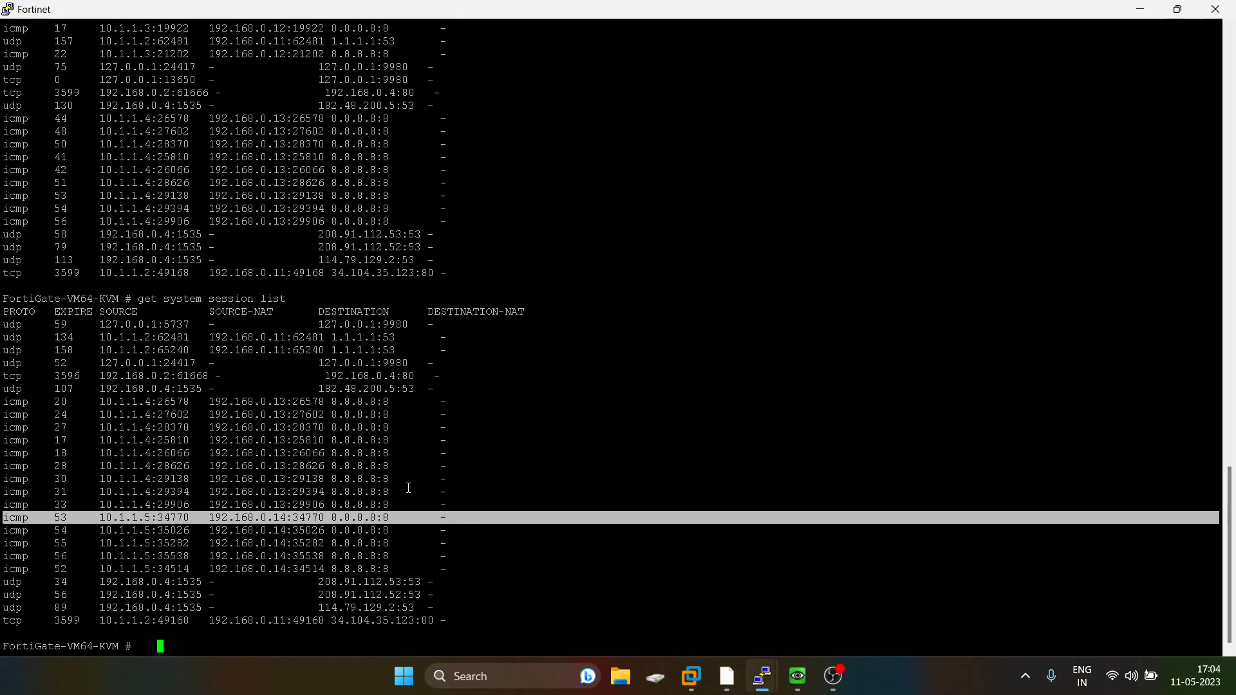
{"action": "key", "text": "Up"}
{"action": "key", "text": "Return"}
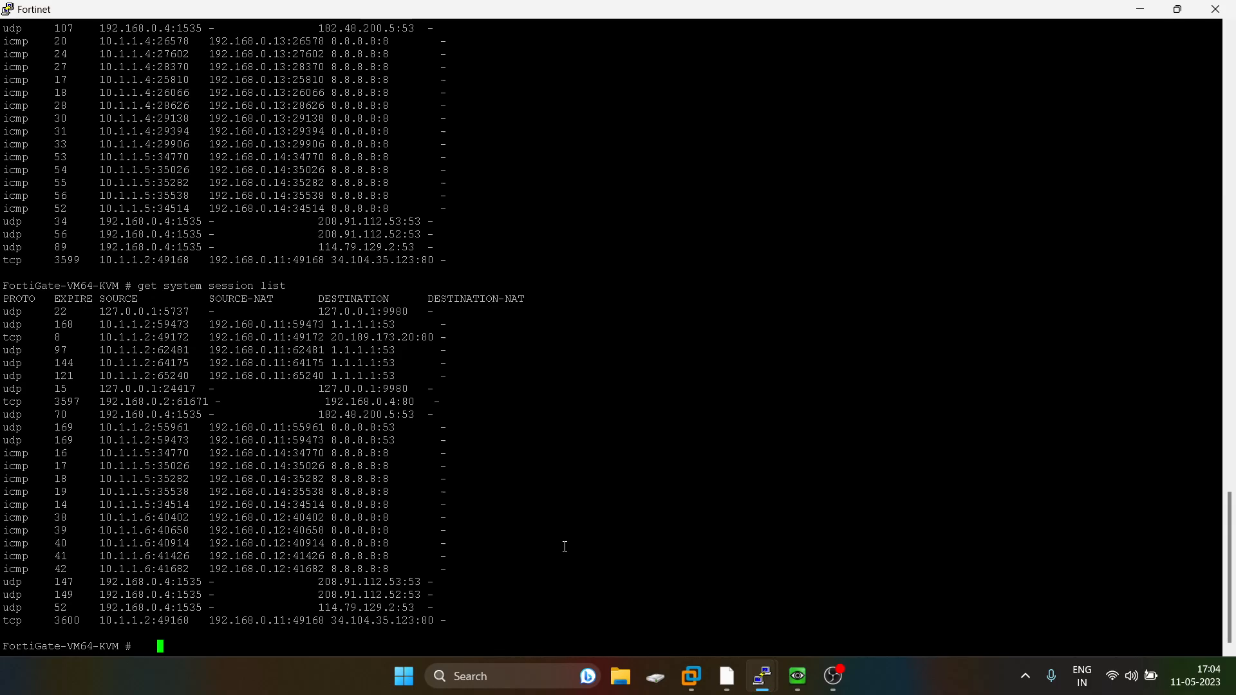
{"action": "scroll", "coordinate": [337, 442], "scroll_direction": "up", "scroll_amount": 8}
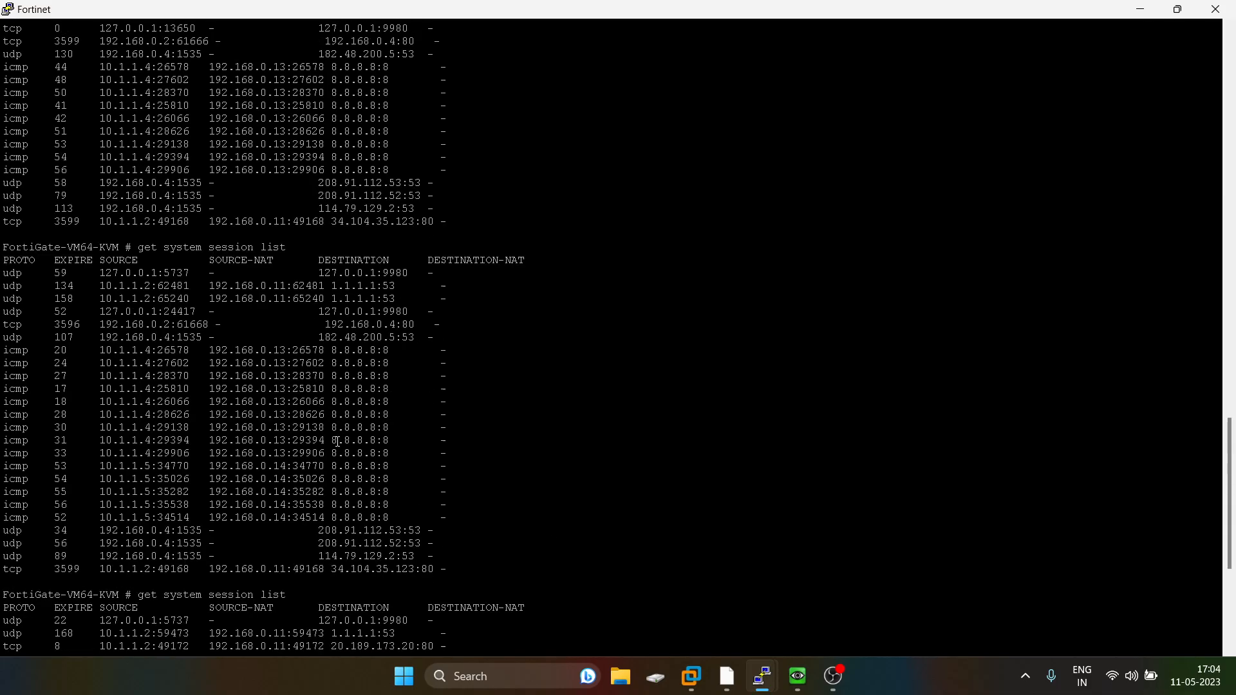
Switch to the Win host's command prompt and start a continuous ping to 8.8.8.8 with -t.
{"action": "scroll", "coordinate": [338, 444], "scroll_direction": "up", "scroll_amount": 8}
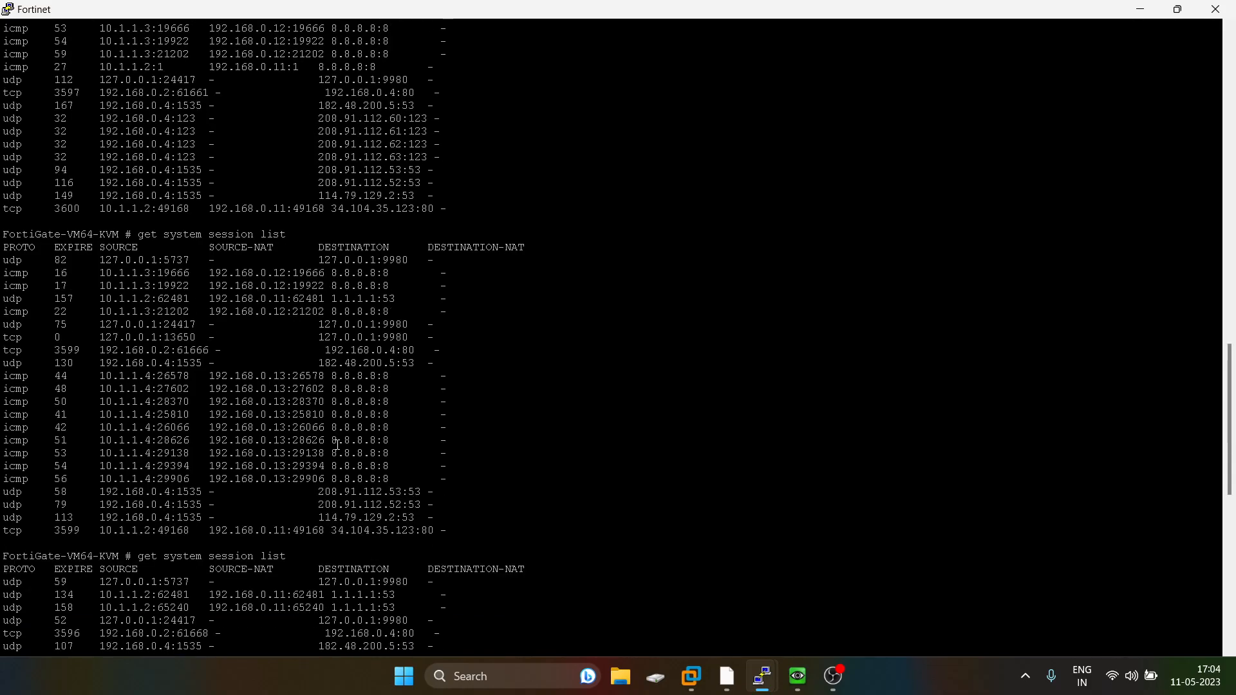
{"action": "scroll", "coordinate": [337, 444], "scroll_direction": "down", "scroll_amount": 16}
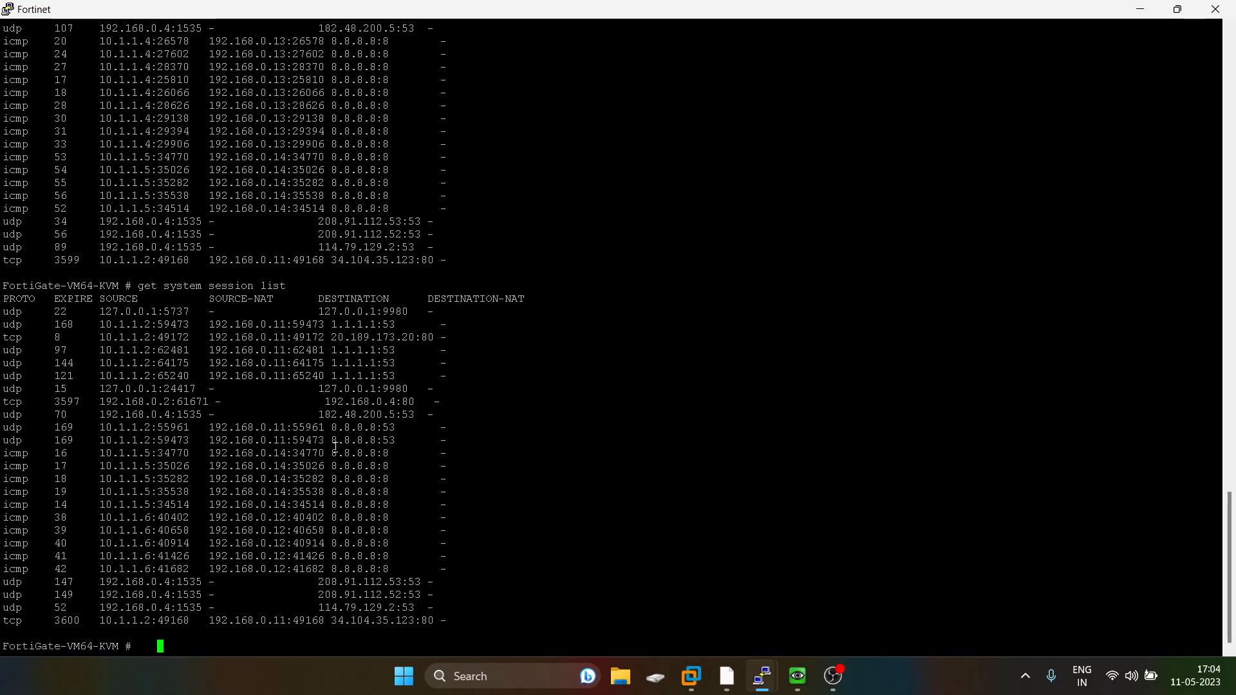
{"action": "left_click", "coordinate": [1177, 9]}
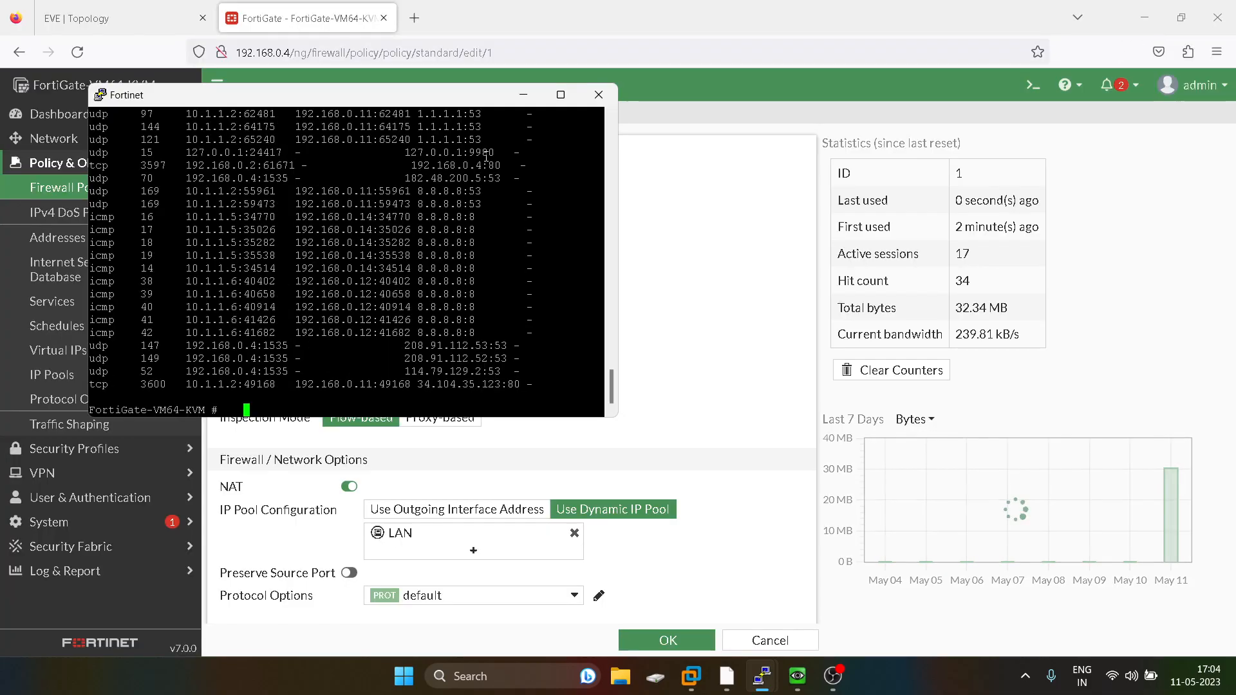
{"action": "left_click", "coordinate": [524, 94]}
{"action": "left_click", "coordinate": [115, 21]}
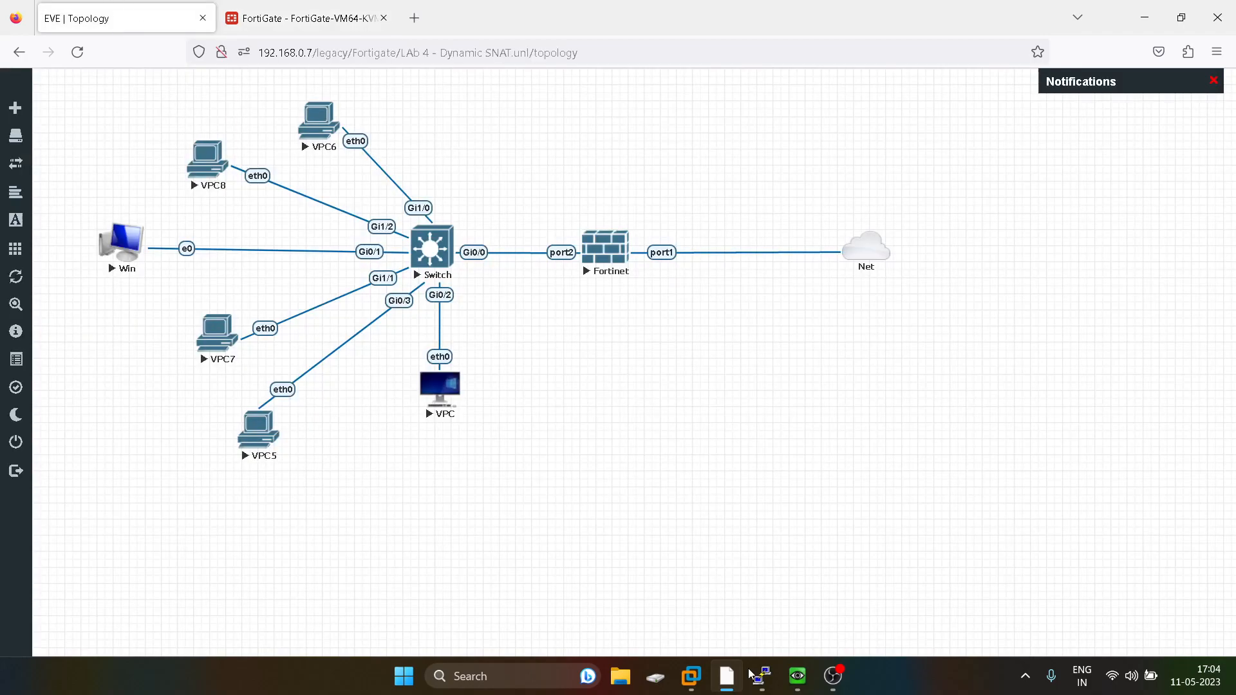
{"action": "mouse_move", "coordinate": [796, 676]}
{"action": "left_click", "coordinate": [827, 586]}
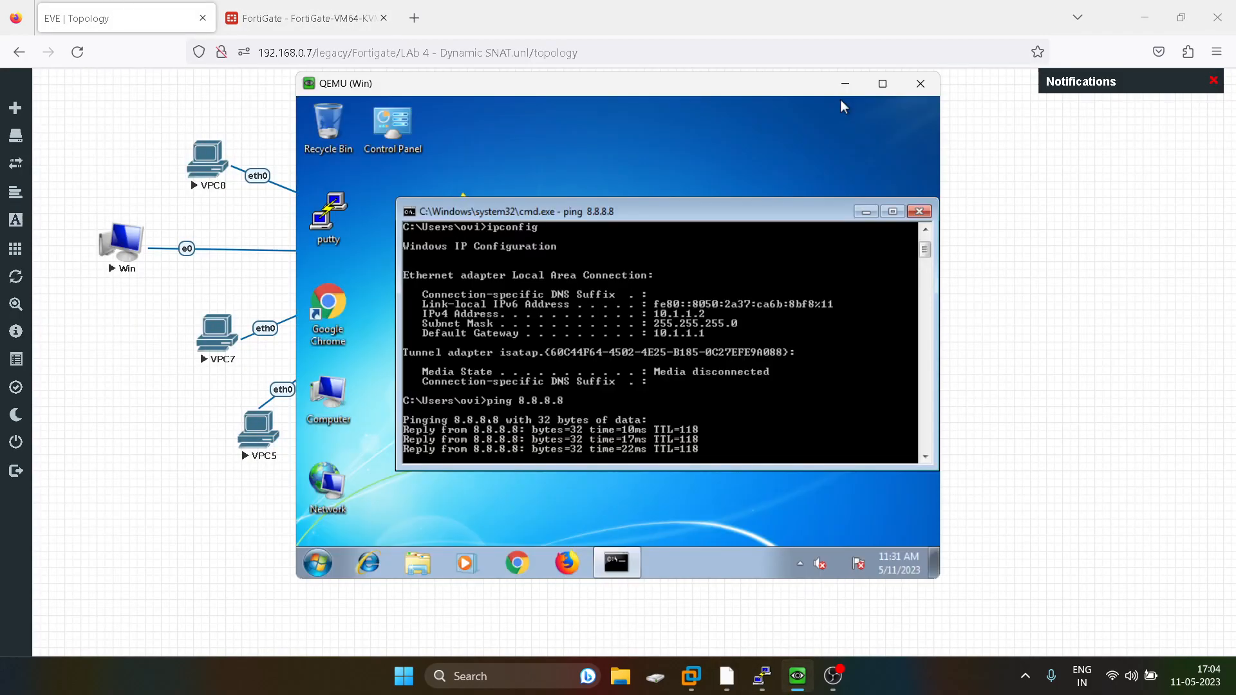
{"action": "key", "text": "Up"}
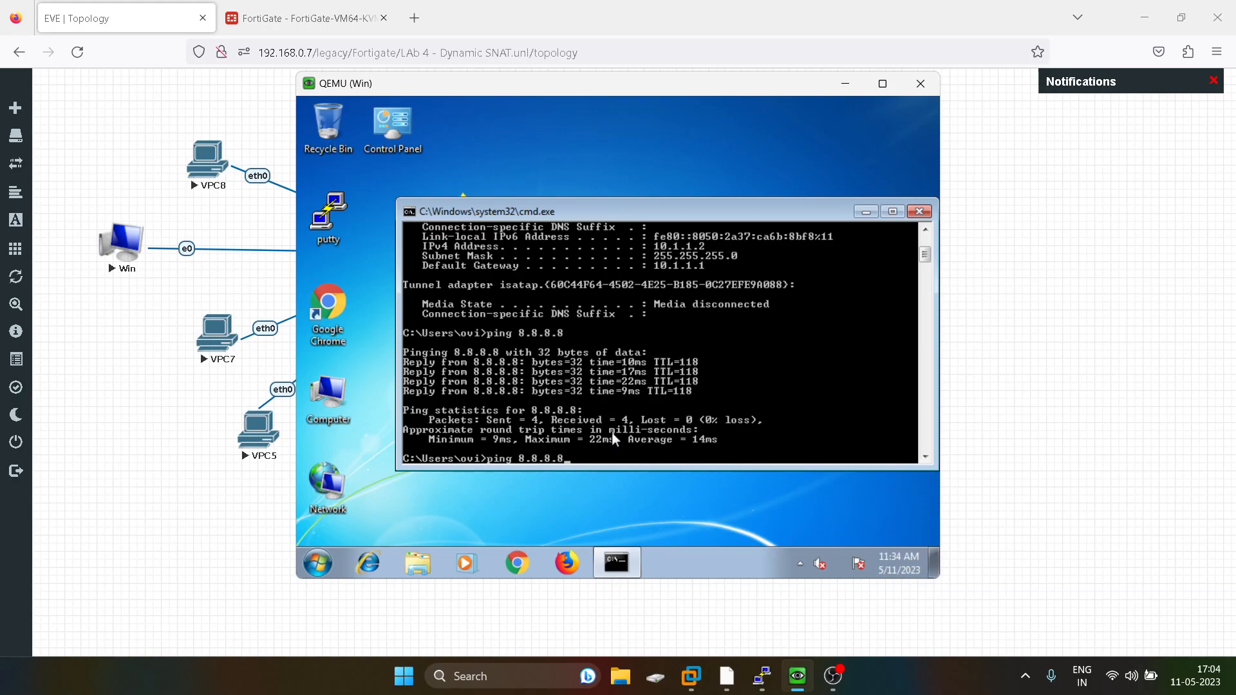
{"action": "type", "text": "-t"}
{"action": "key", "text": "Return"}
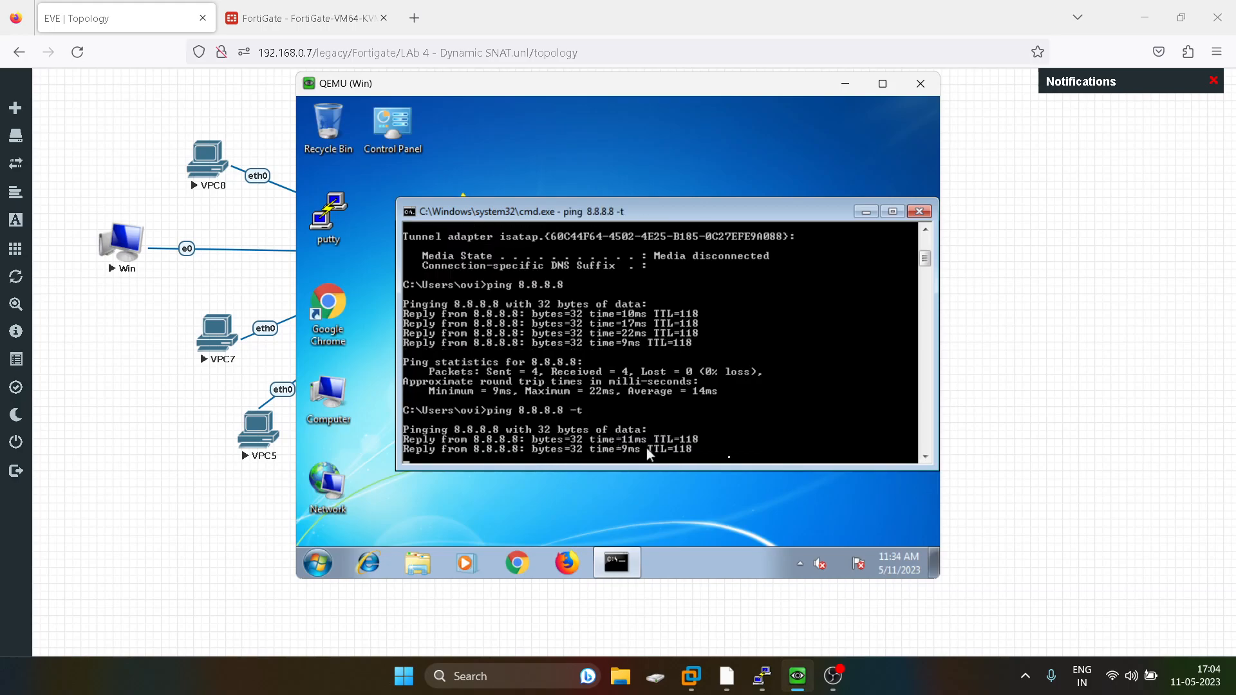
{"action": "left_click", "coordinate": [1074, 412]}
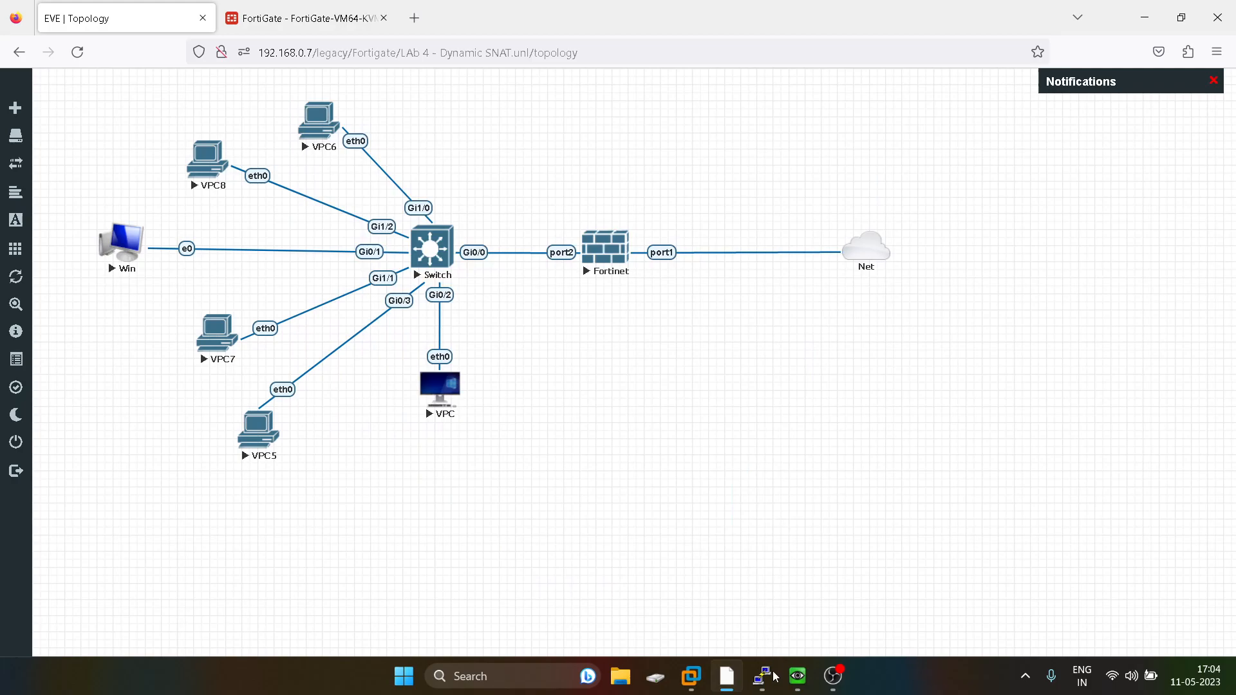
Start a continuous ping to 8.8.8.8 with -t from the VPC console.
{"action": "mouse_move", "coordinate": [774, 687]}
{"action": "left_click", "coordinate": [488, 592]}
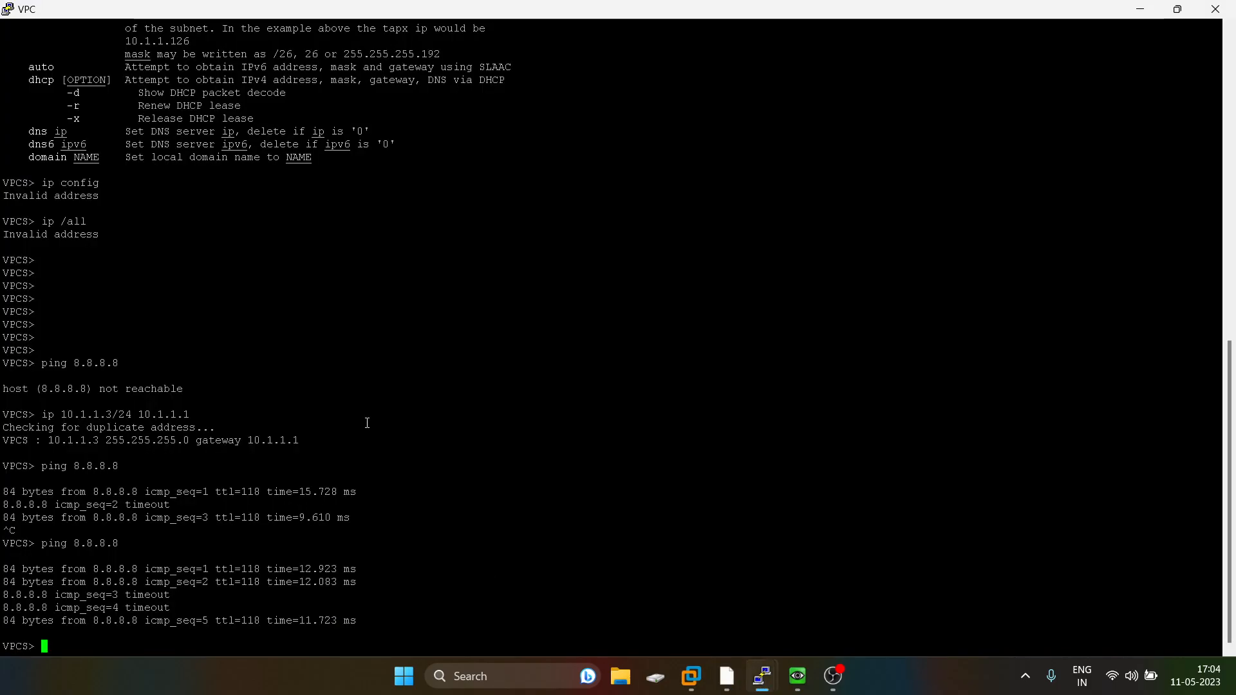
{"action": "key", "text": "Up"}
{"action": "type", "text": "-t"}
{"action": "key", "text": "Return"}
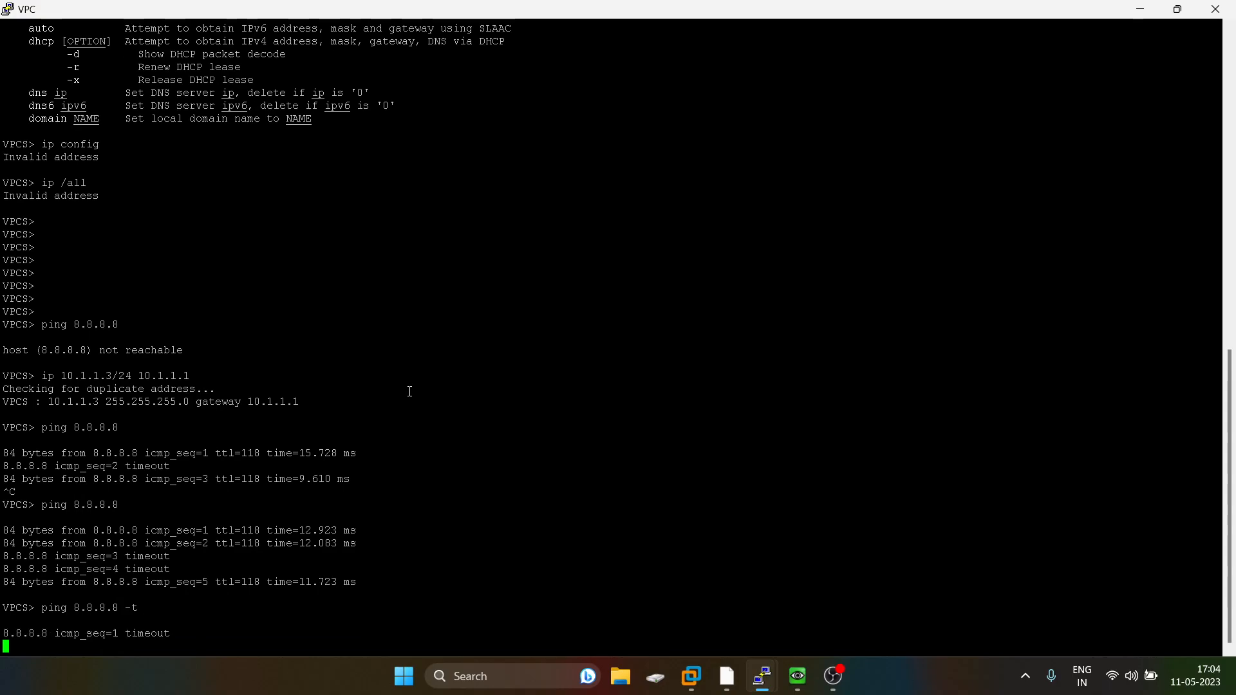
{"action": "left_click", "coordinate": [1140, 9]}
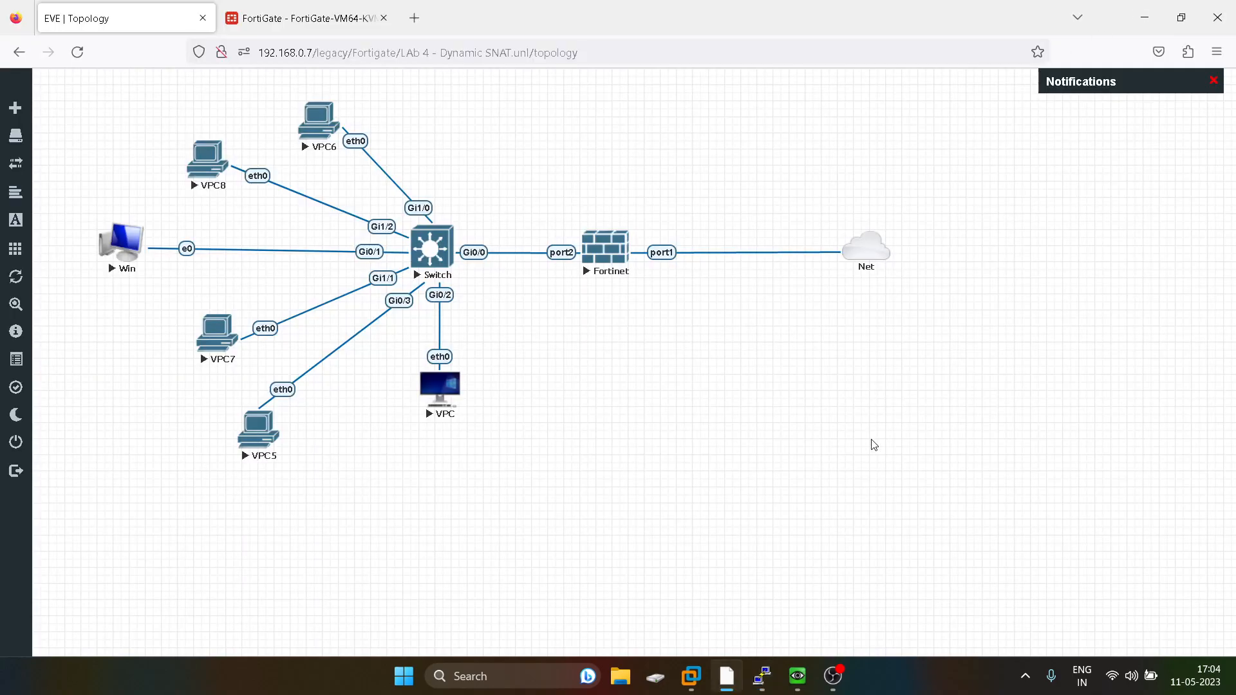
Open the VPC6 console and start a continuous ping to 8.8.8.8 with -t.
{"action": "mouse_move", "coordinate": [762, 676]}
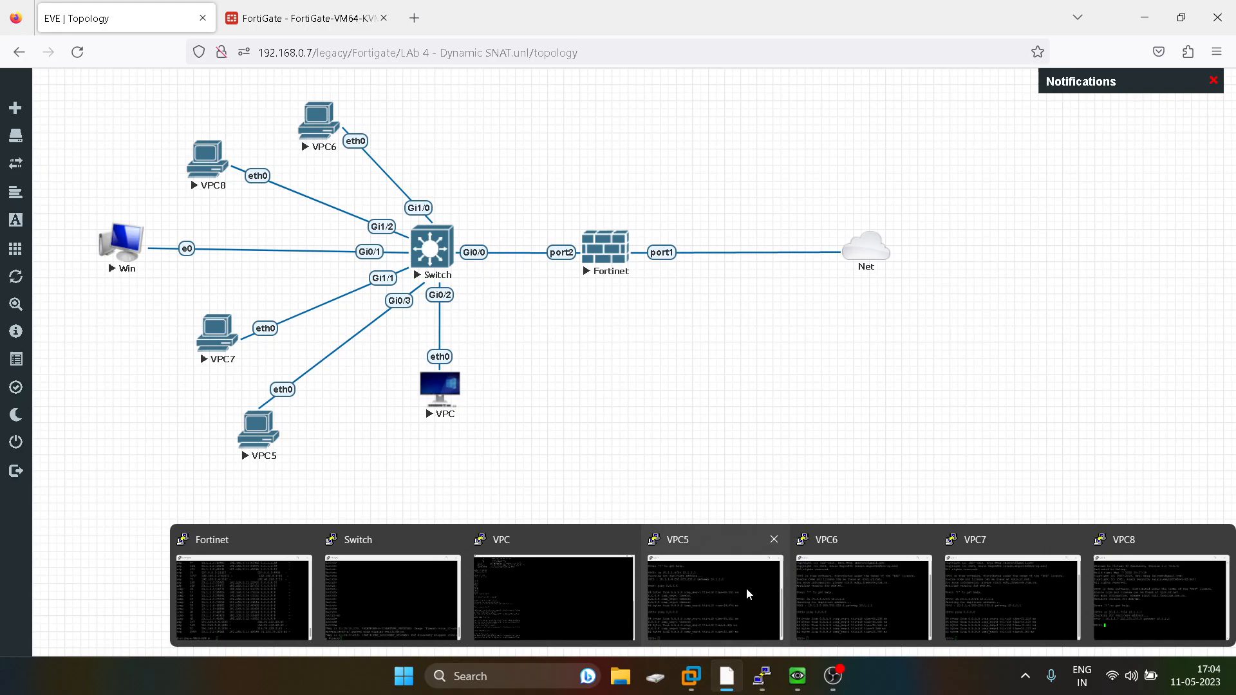
{"action": "left_click", "coordinate": [863, 595]}
{"action": "key", "text": "Up"}
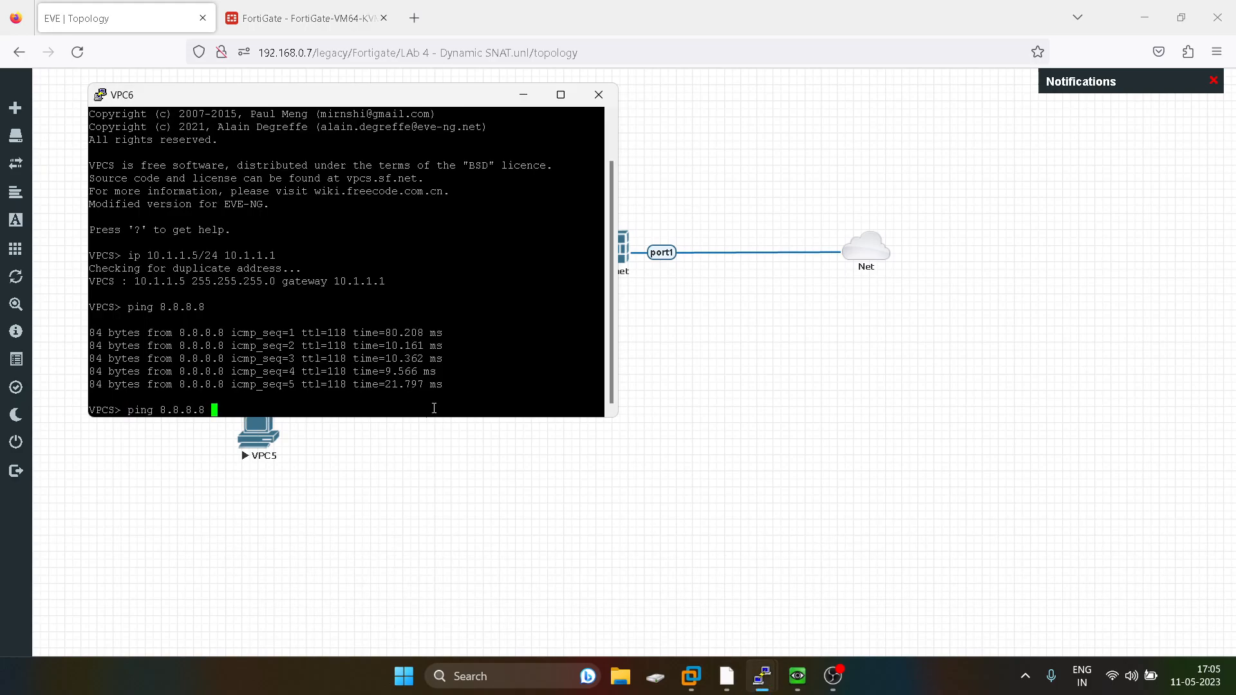
{"action": "type", "text": "-t"}
{"action": "key", "text": "Return"}
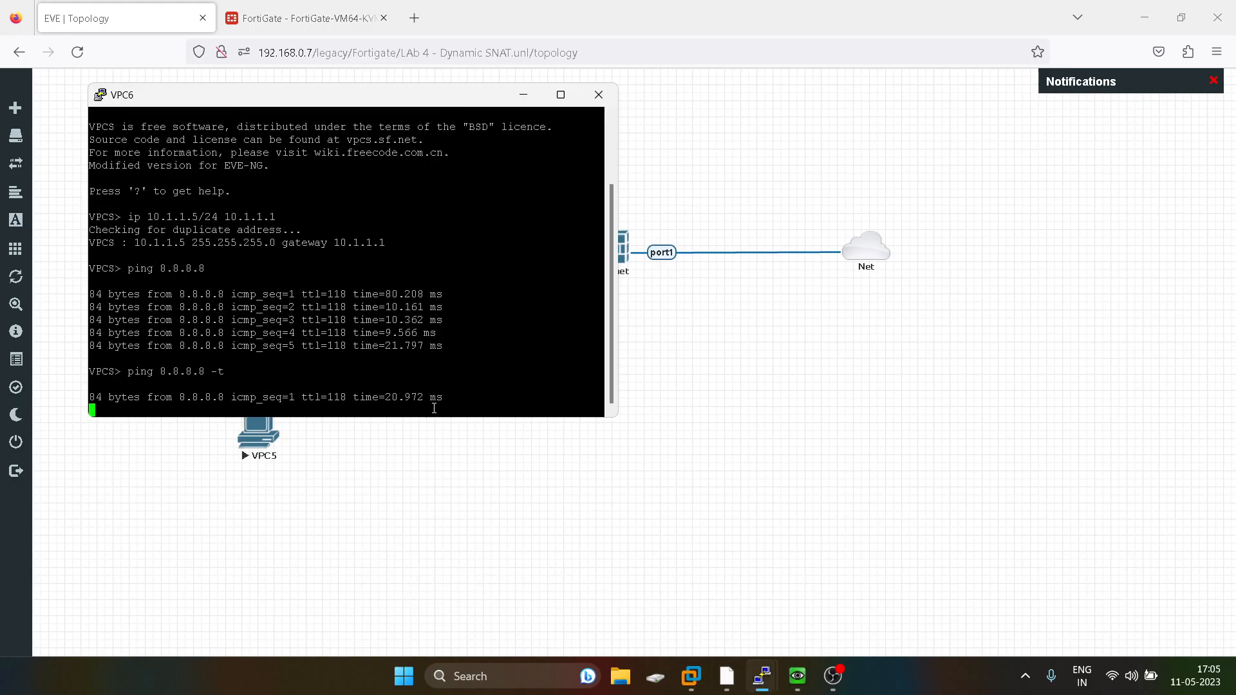
{"action": "left_click", "coordinate": [728, 466]}
{"action": "mouse_move", "coordinate": [763, 692]}
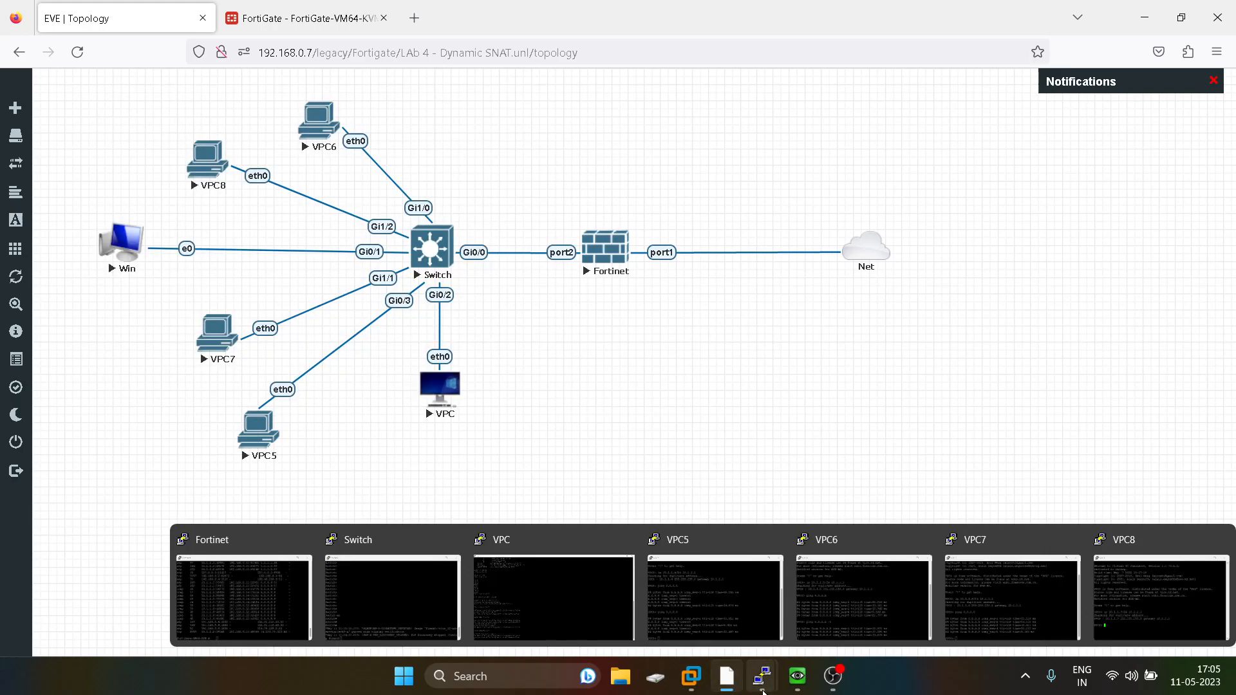
Open the VPC7 console and start a continuous ping to 8.8.8.8 with -t.
{"action": "left_click", "coordinate": [861, 572]}
{"action": "left_click", "coordinate": [816, 541]}
{"action": "mouse_move", "coordinate": [761, 676]}
{"action": "left_click", "coordinate": [1011, 586]}
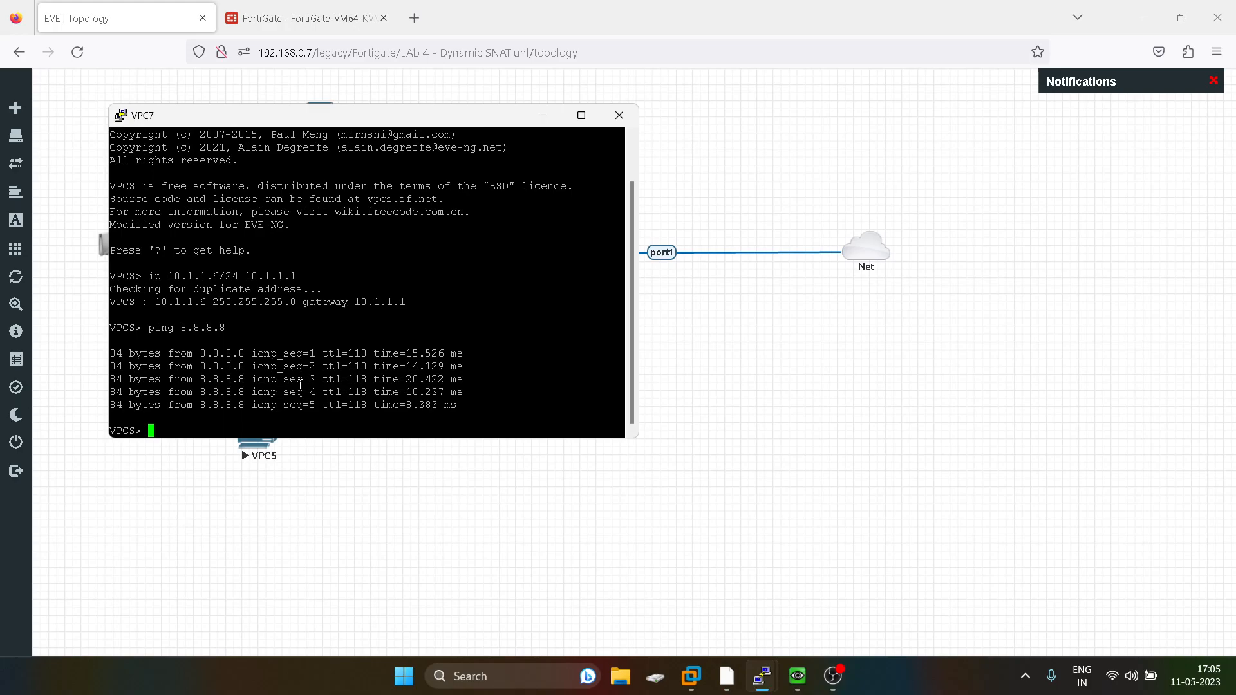
{"action": "key", "text": "Up"}
{"action": "type", "text": "-t"}
{"action": "key", "text": "Return"}
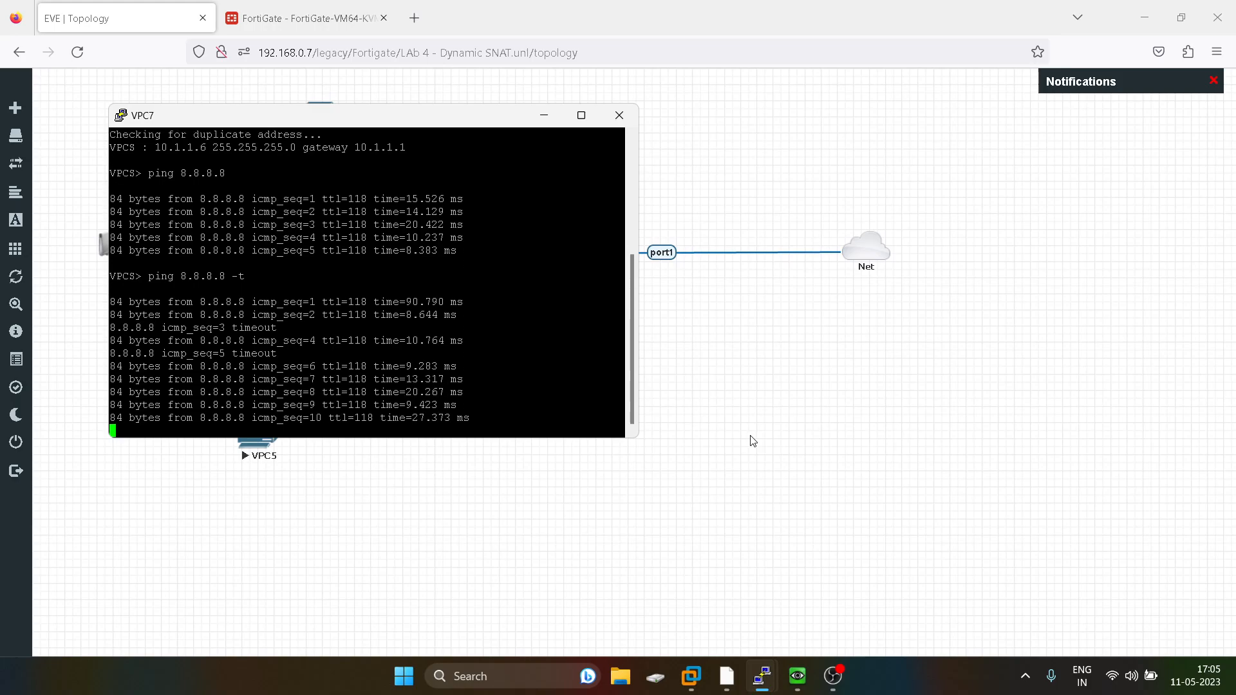
{"action": "left_click", "coordinate": [749, 443]}
Open the VPC8 console and ping 8.8.8.8.
{"action": "mouse_move", "coordinate": [770, 684]}
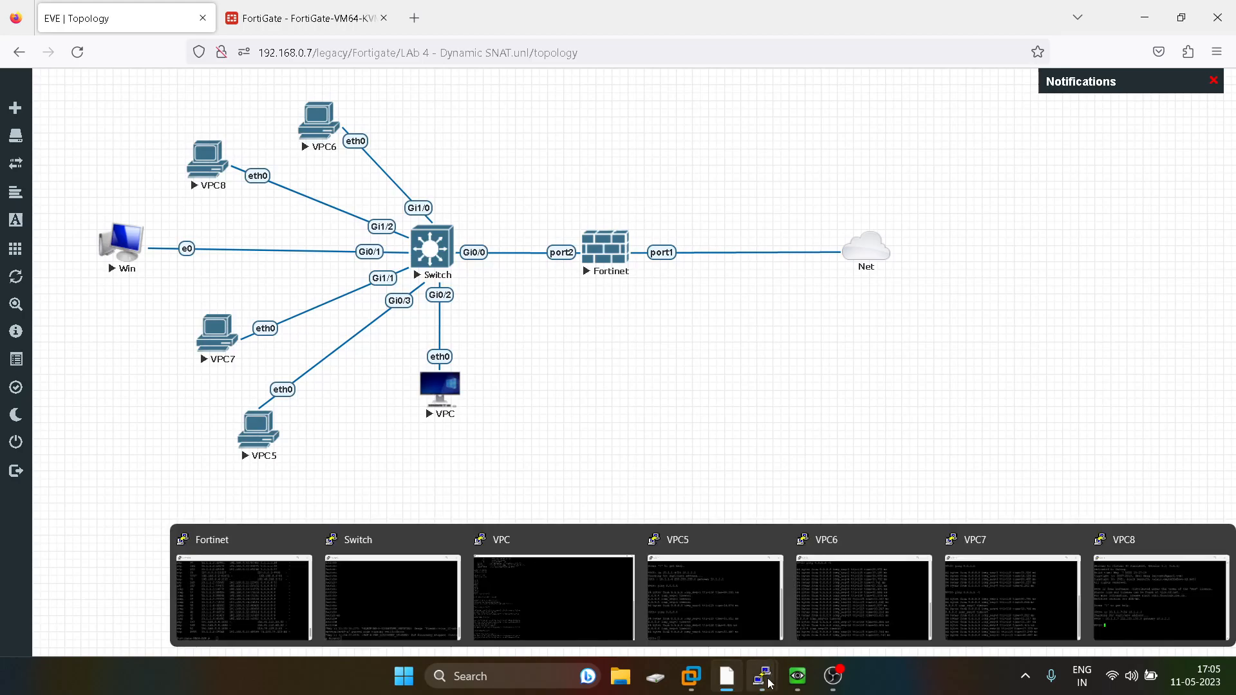
{"action": "left_click", "coordinate": [1123, 589]}
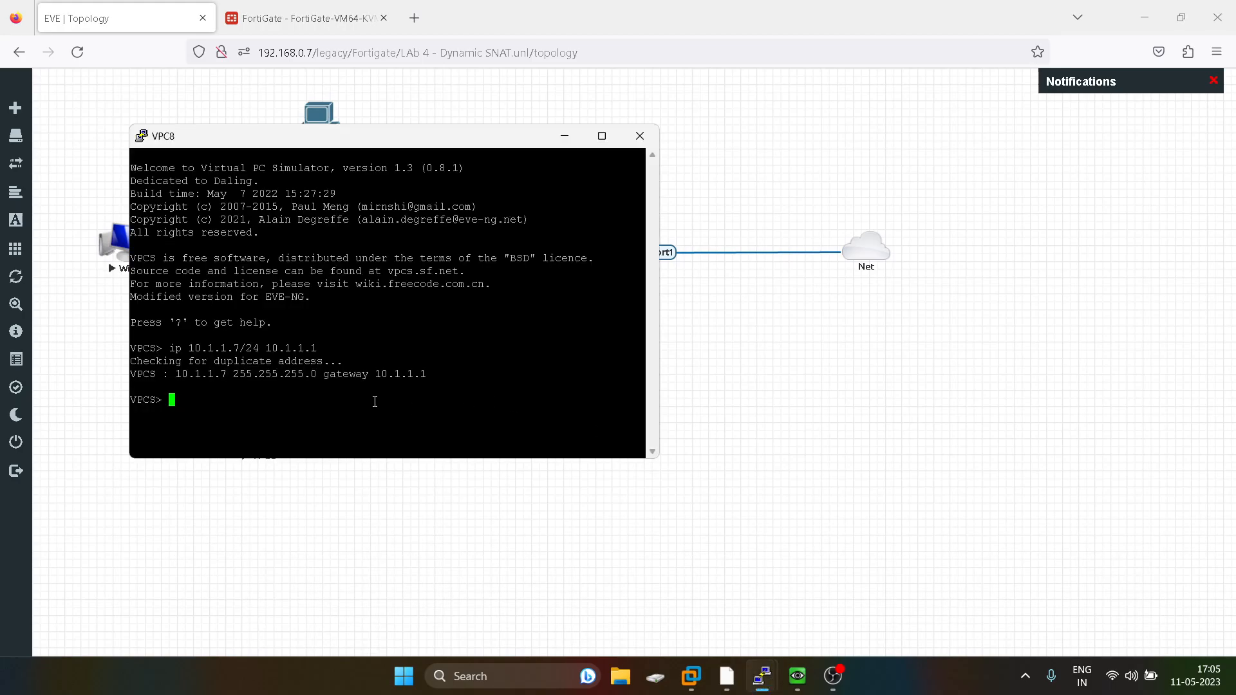
{"action": "type", "text": "ping 8.8.8.8"}
{"action": "key", "text": "Return"}
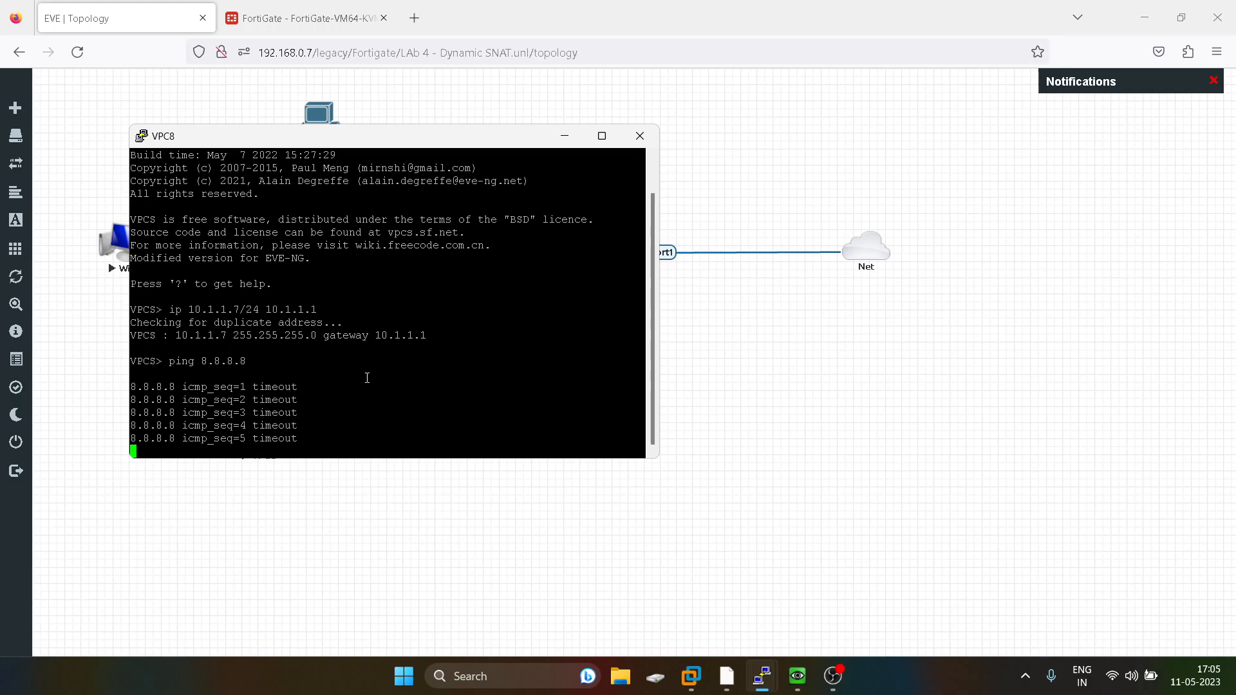
{"action": "left_click", "coordinate": [821, 356]}
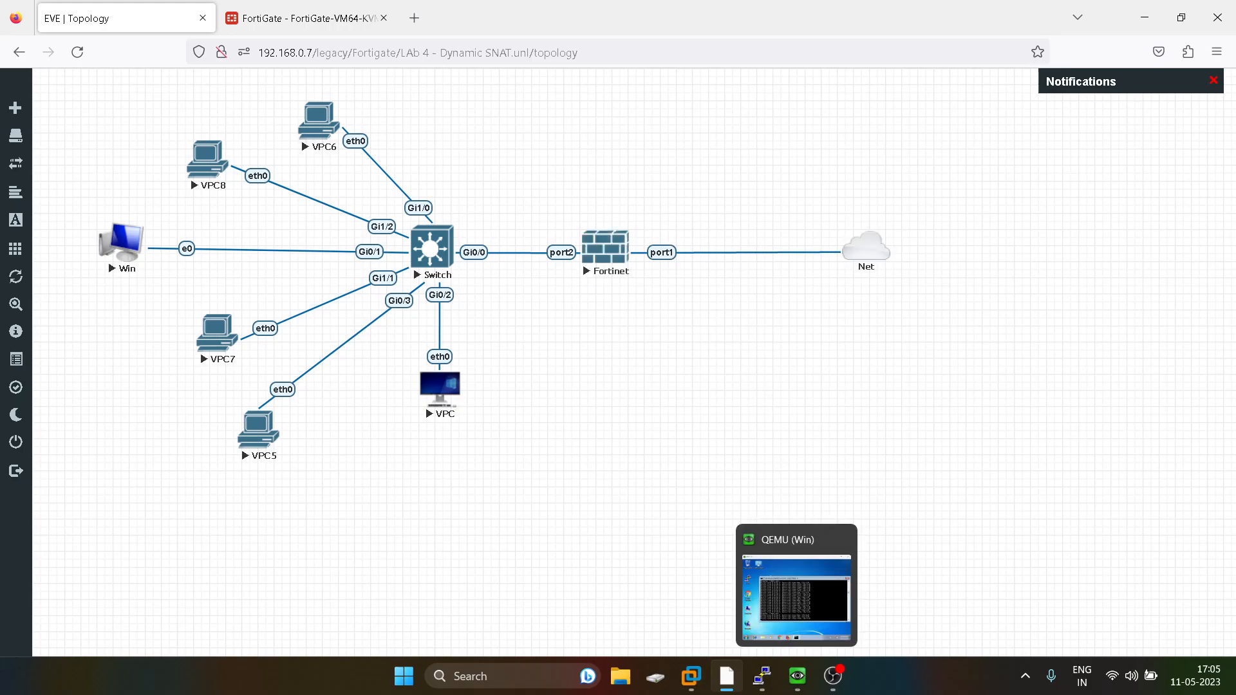
Open the Fortinet console, rerun get system session list and page through the output.
{"action": "mouse_move", "coordinate": [758, 690]}
{"action": "left_click", "coordinate": [225, 588]}
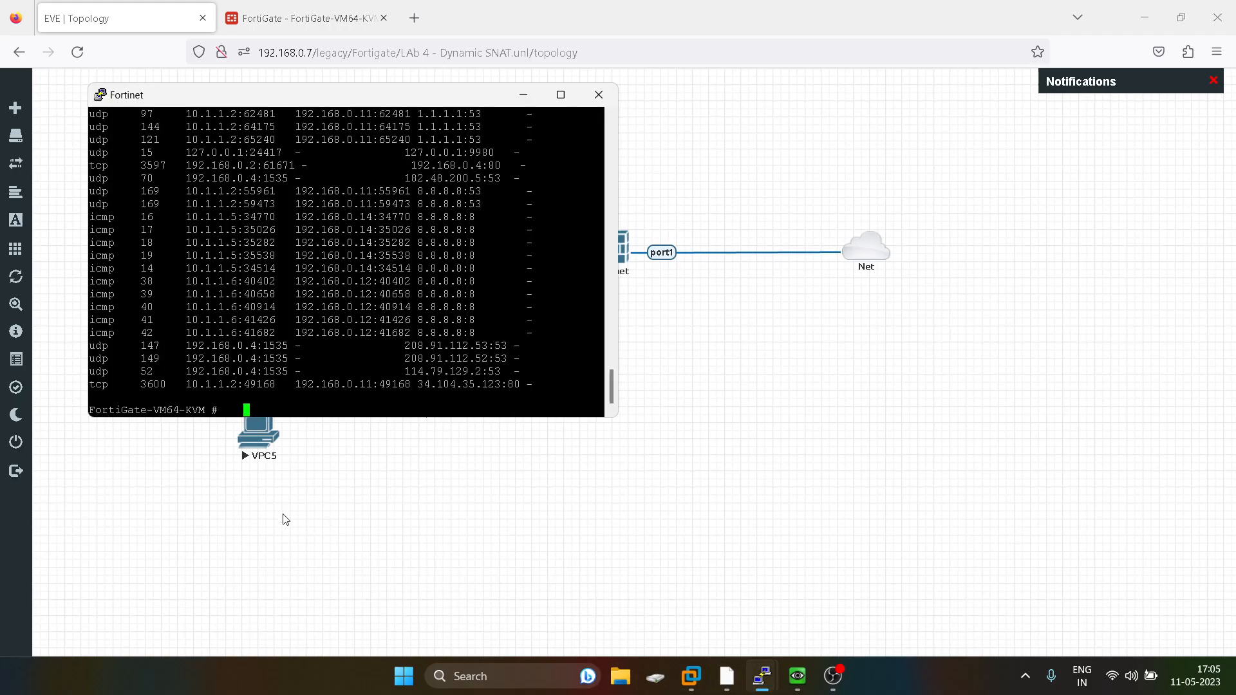
{"action": "left_click", "coordinate": [560, 95]}
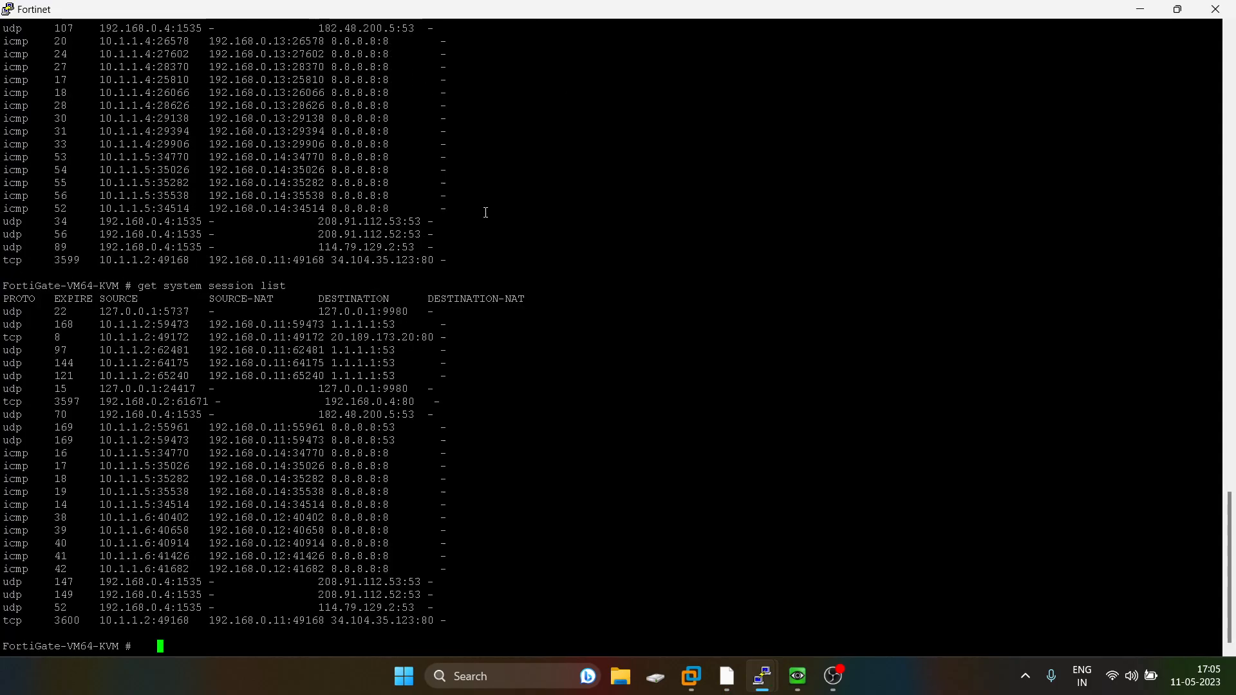
{"action": "key", "text": "Return"}
{"action": "key", "text": "Return"}
{"action": "key", "text": "Up"}
{"action": "key", "text": "Return"}
{"action": "key", "text": "space"}
{"action": "key", "text": "space"}
{"action": "key", "text": "space"}
{"action": "key", "text": "space"}
{"action": "key", "text": "space"}
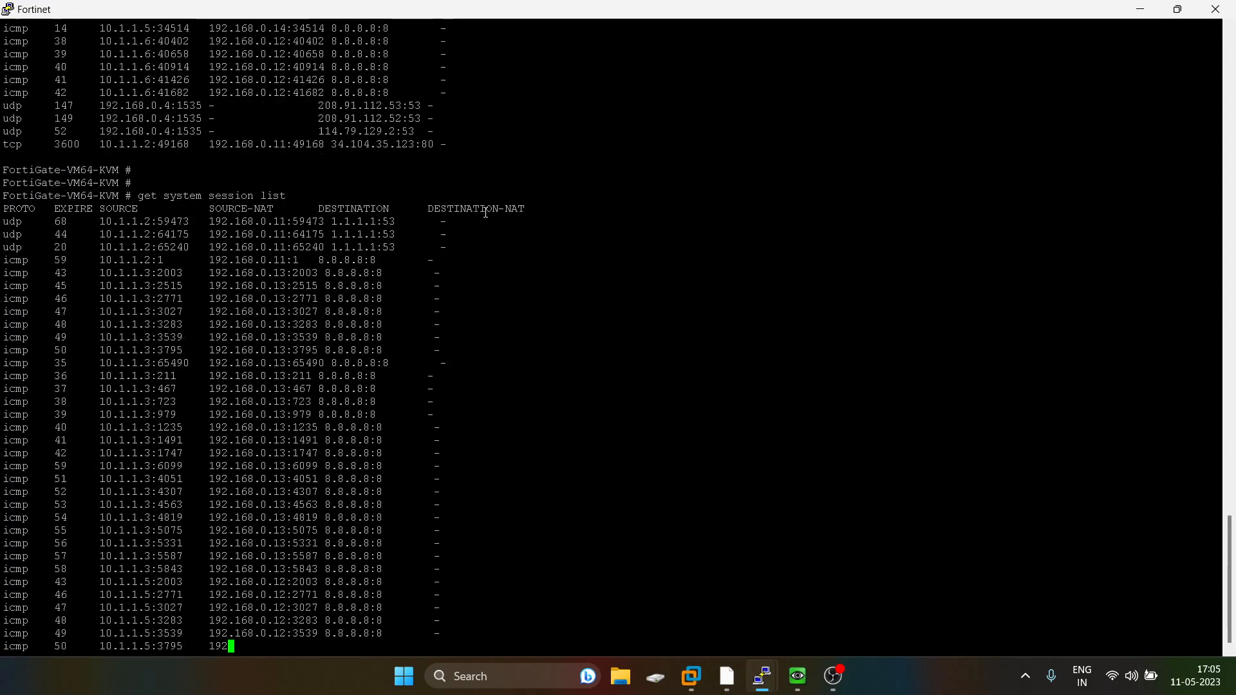
{"action": "key", "text": "space"}
{"action": "key", "text": "space"}
Scroll through the session list to review the source-NAT addresses assigned to each LAN host.
{"action": "scroll", "coordinate": [356, 191], "scroll_direction": "up", "scroll_amount": 20}
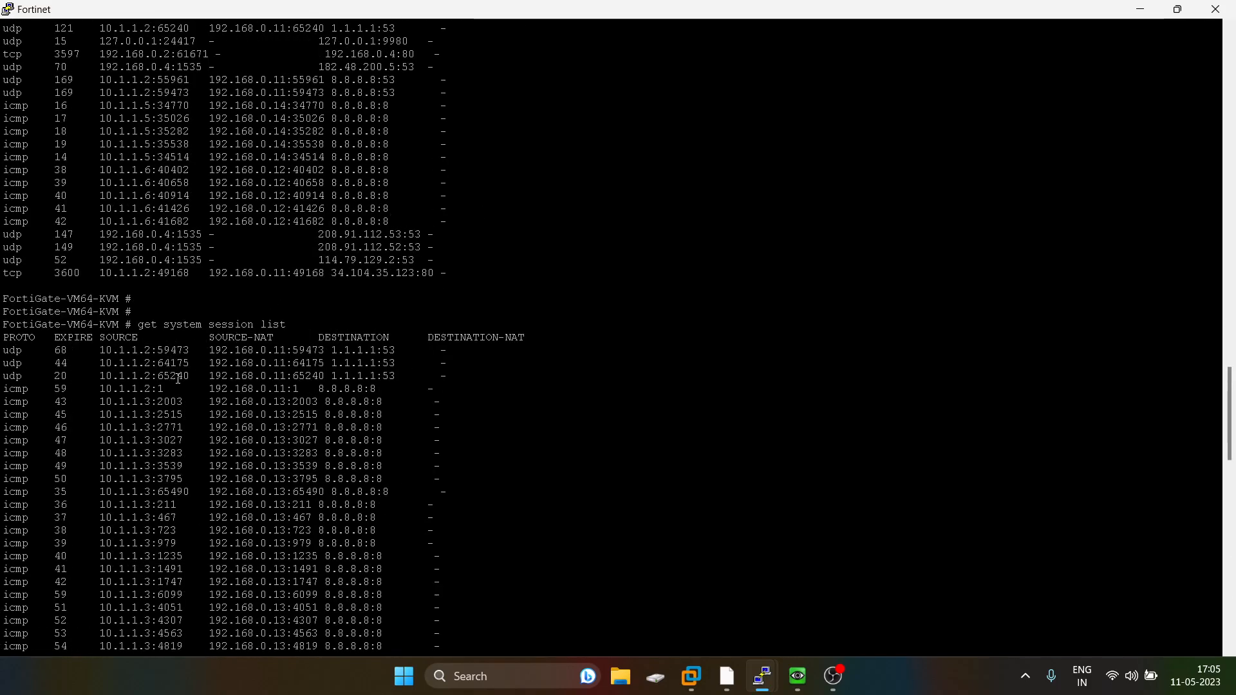
{"action": "mouse_move", "coordinate": [797, 675]}
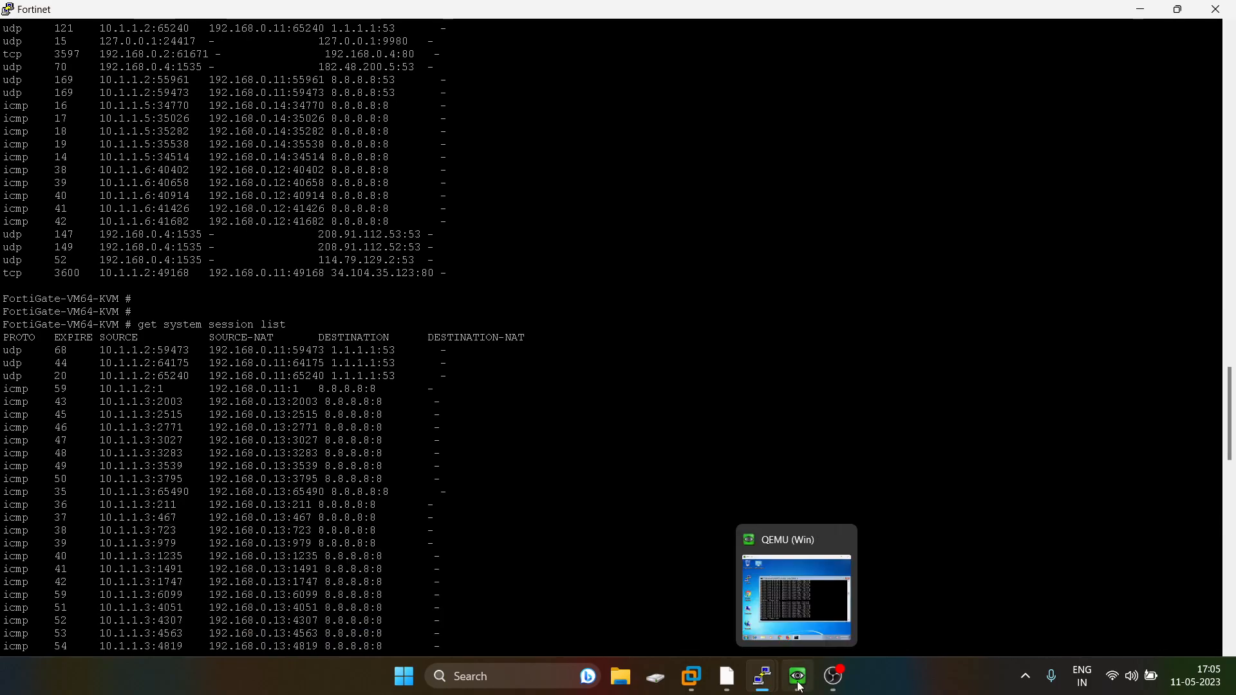
{"action": "left_click", "coordinate": [821, 603]}
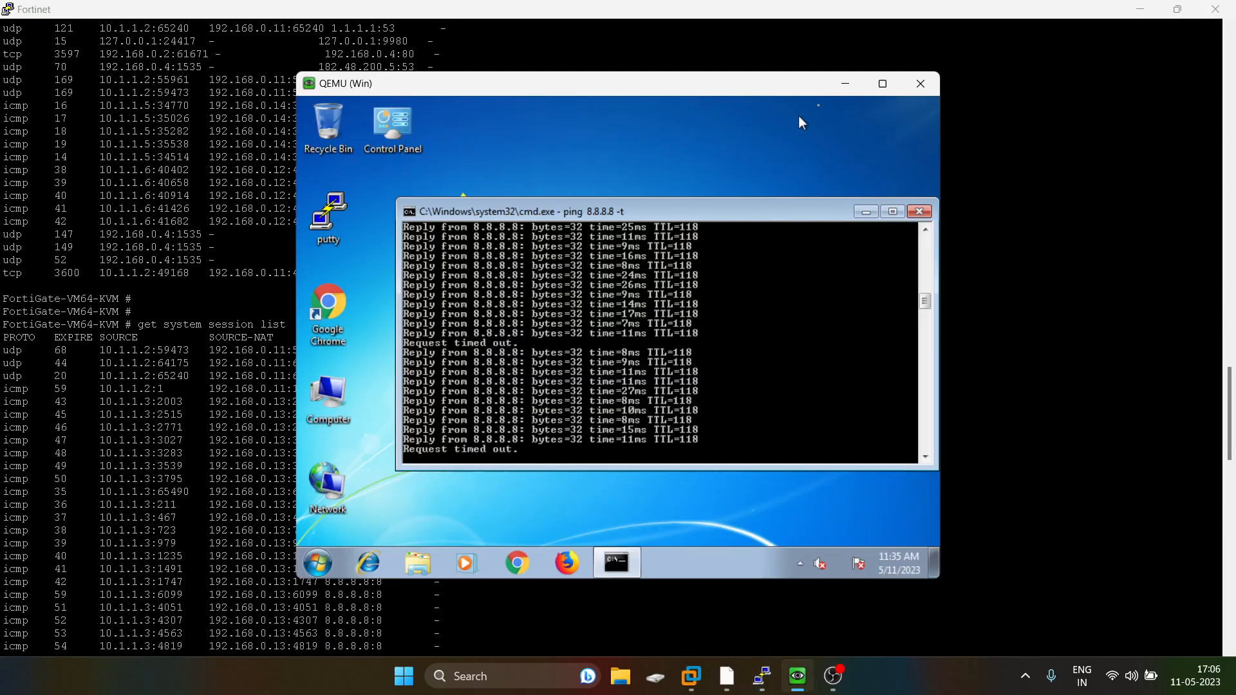
{"action": "left_click", "coordinate": [844, 84]}
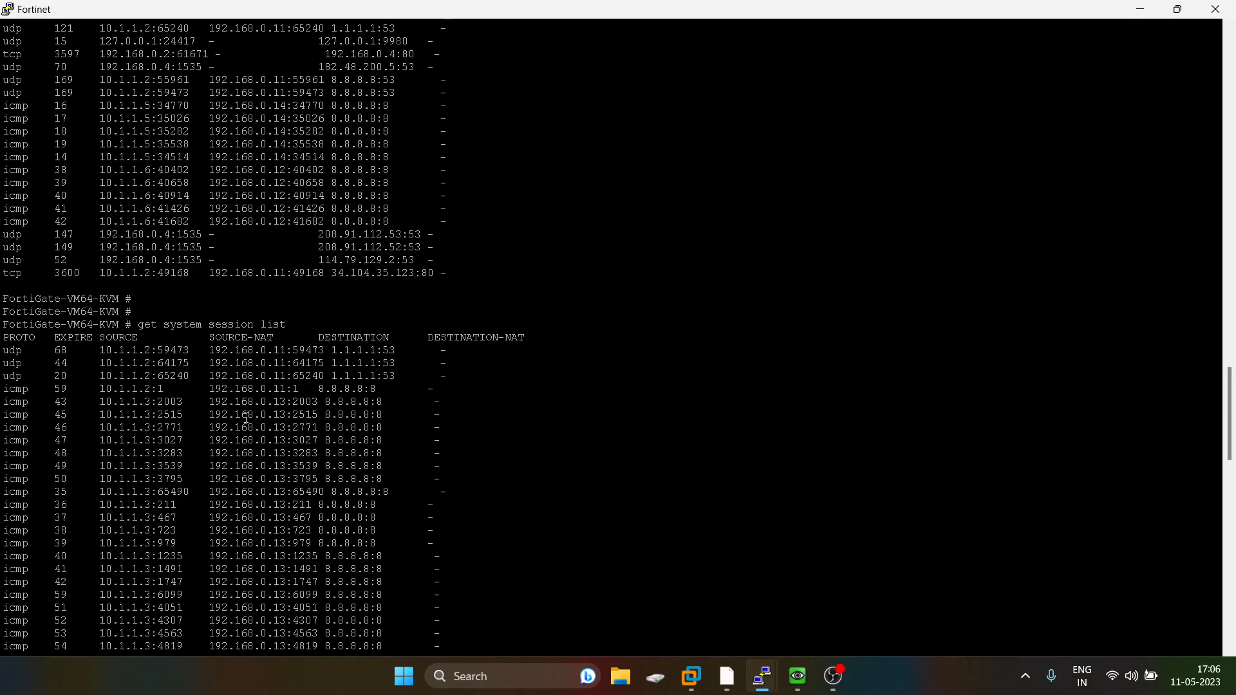
{"action": "scroll", "coordinate": [154, 415], "scroll_direction": "down", "scroll_amount": 8}
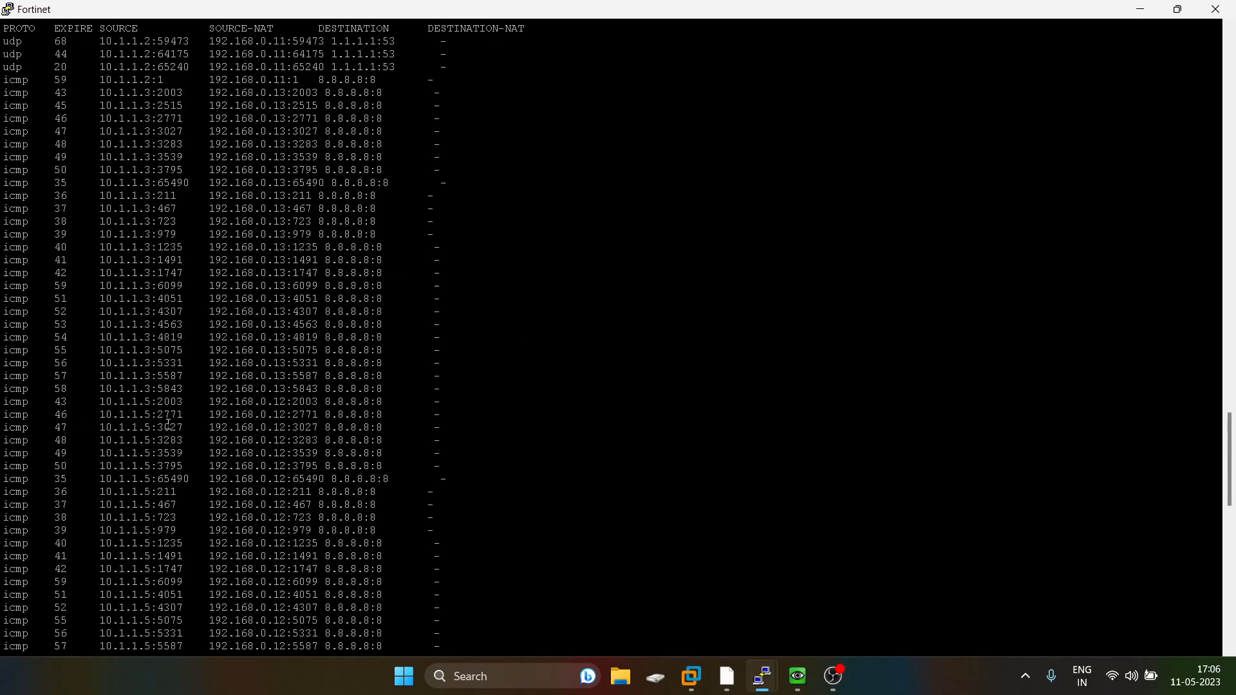
{"action": "scroll", "coordinate": [161, 380], "scroll_direction": "down", "scroll_amount": 8}
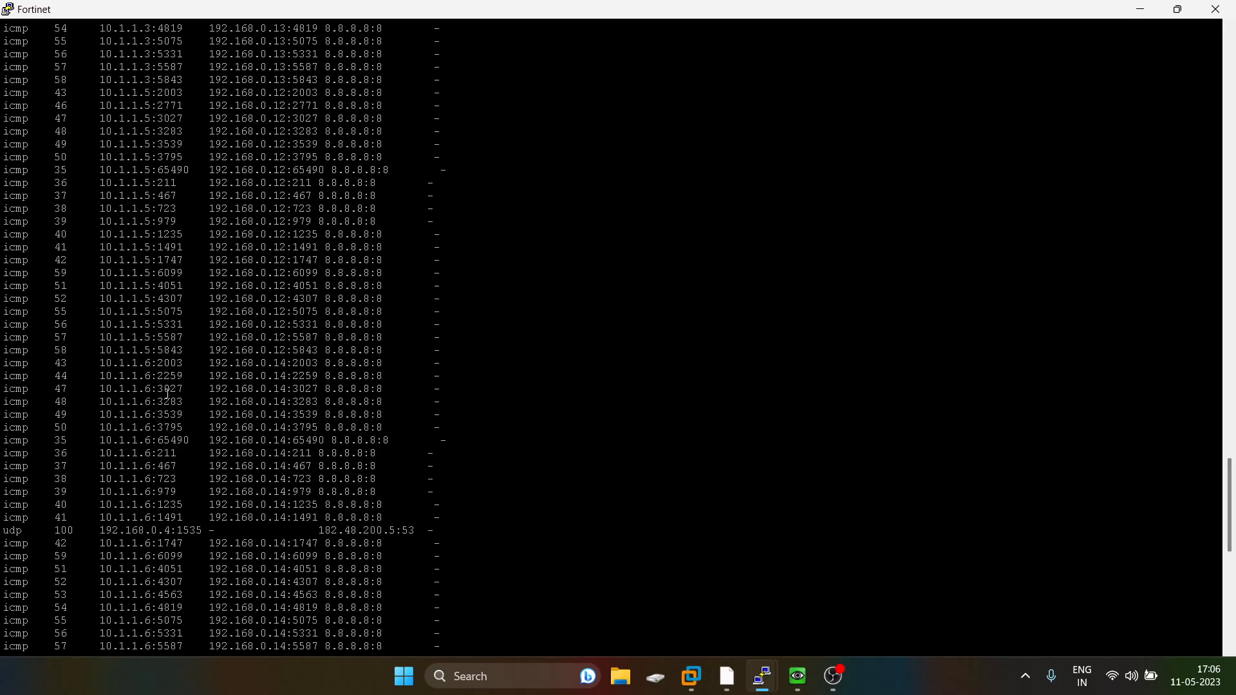
{"action": "scroll", "coordinate": [167, 393], "scroll_direction": "down", "scroll_amount": 8}
{"action": "scroll", "coordinate": [167, 394], "scroll_direction": "down", "scroll_amount": 8}
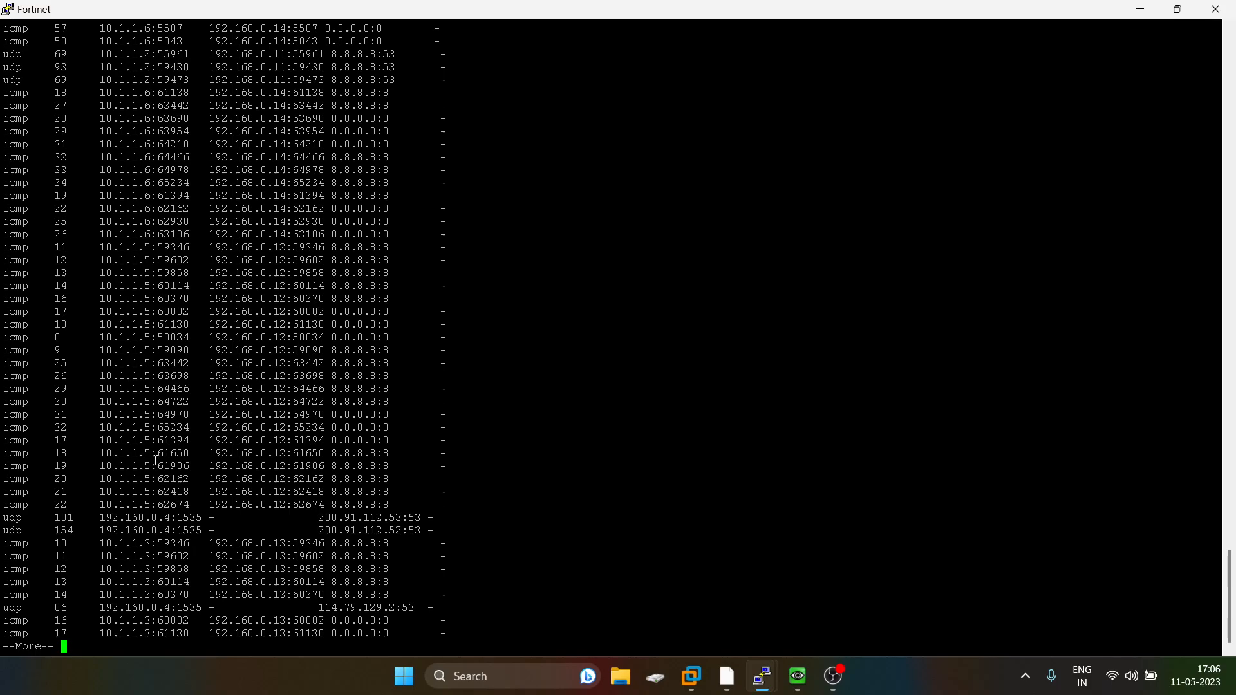
{"action": "key", "text": "space"}
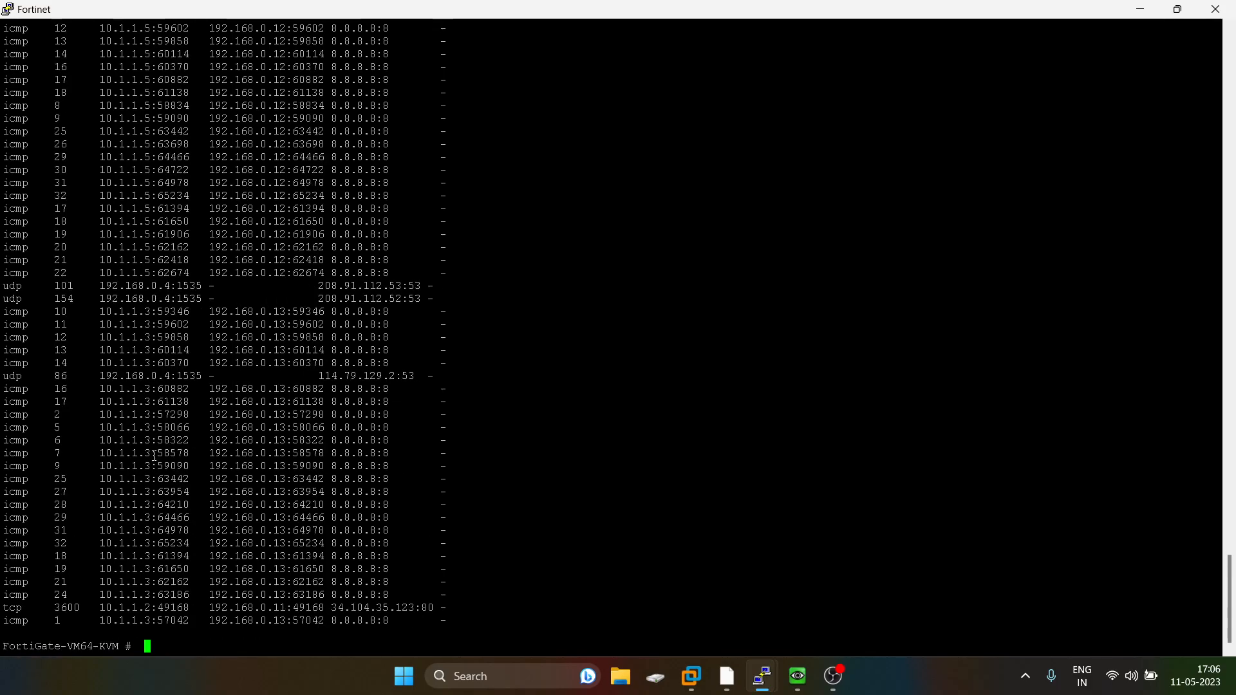
Return to the VPC8 console and start a continuous ping to 8.8.8.8 with -t.
{"action": "left_click", "coordinate": [1140, 9]}
{"action": "mouse_move", "coordinate": [777, 676]}
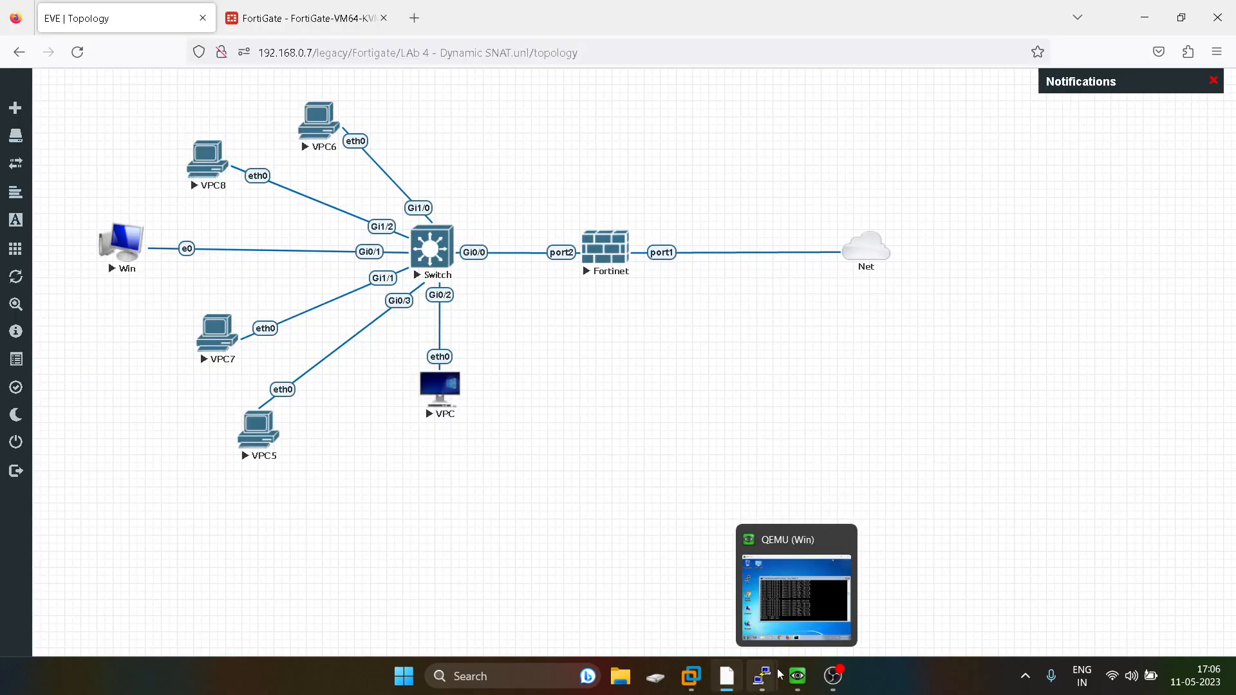
{"action": "left_click", "coordinate": [1122, 591]}
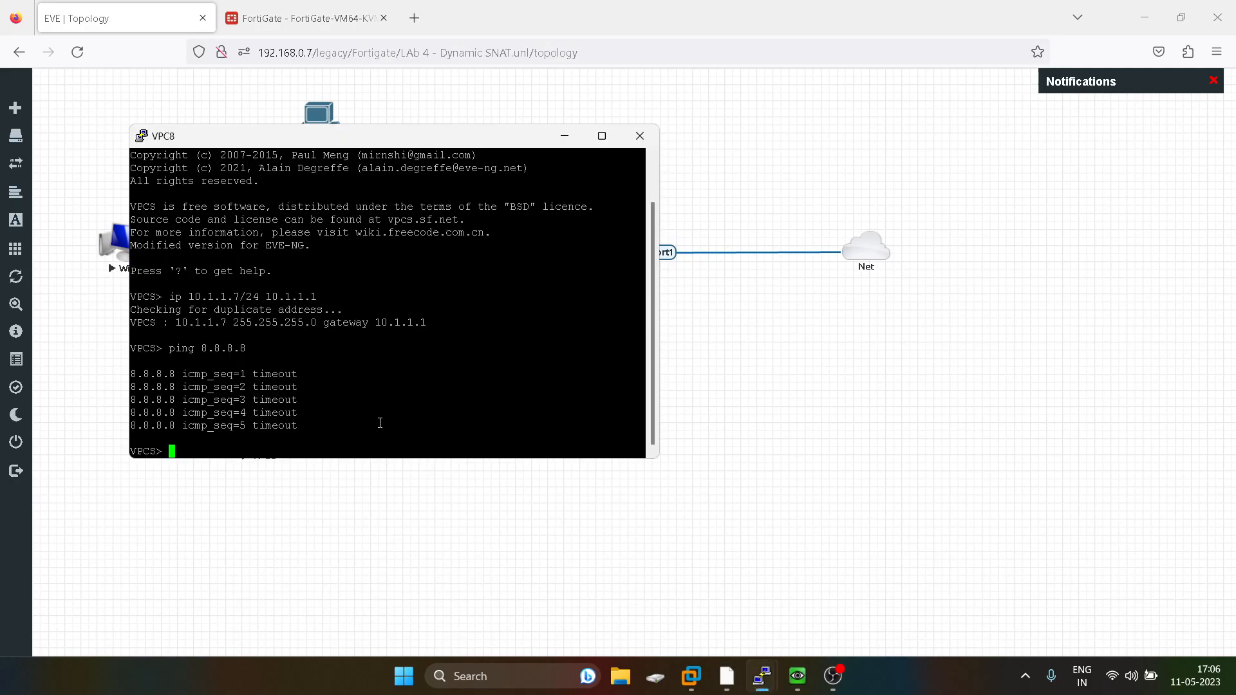
{"action": "key", "text": "Up"}
{"action": "type", "text": "-t"}
{"action": "key", "text": "Return"}
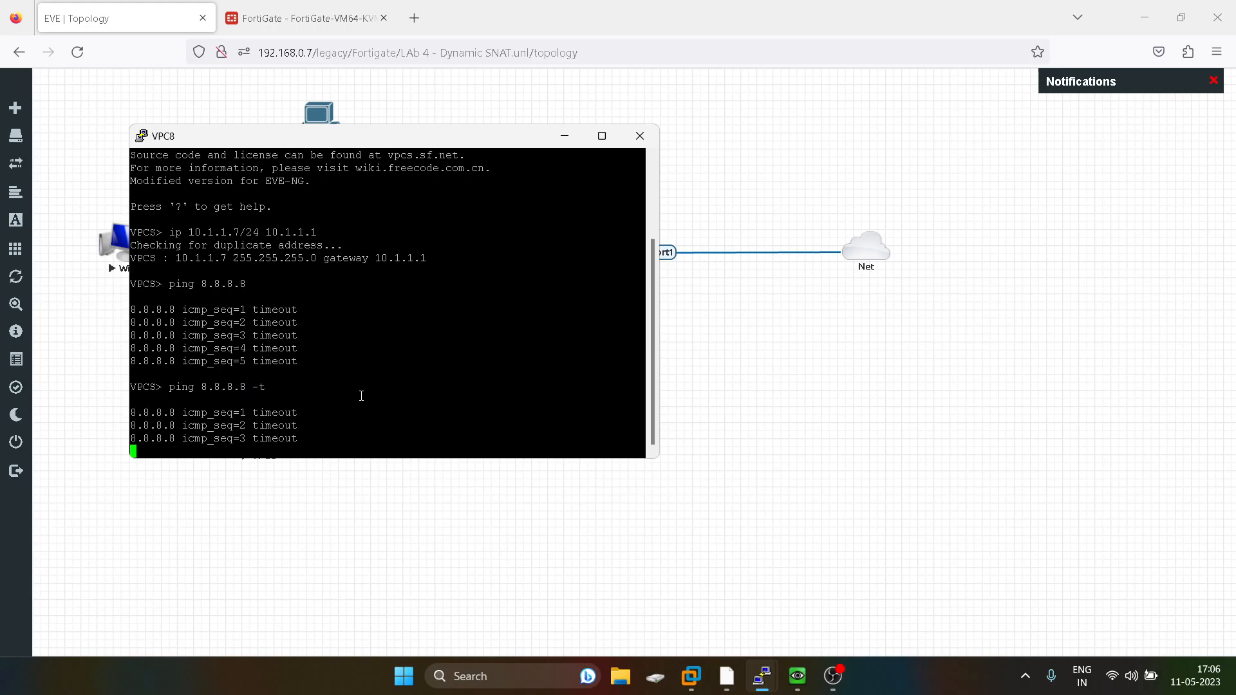
Switch back to the FortiGate tab and save the LAN_WAN policy edit.
{"action": "left_click", "coordinate": [676, 374]}
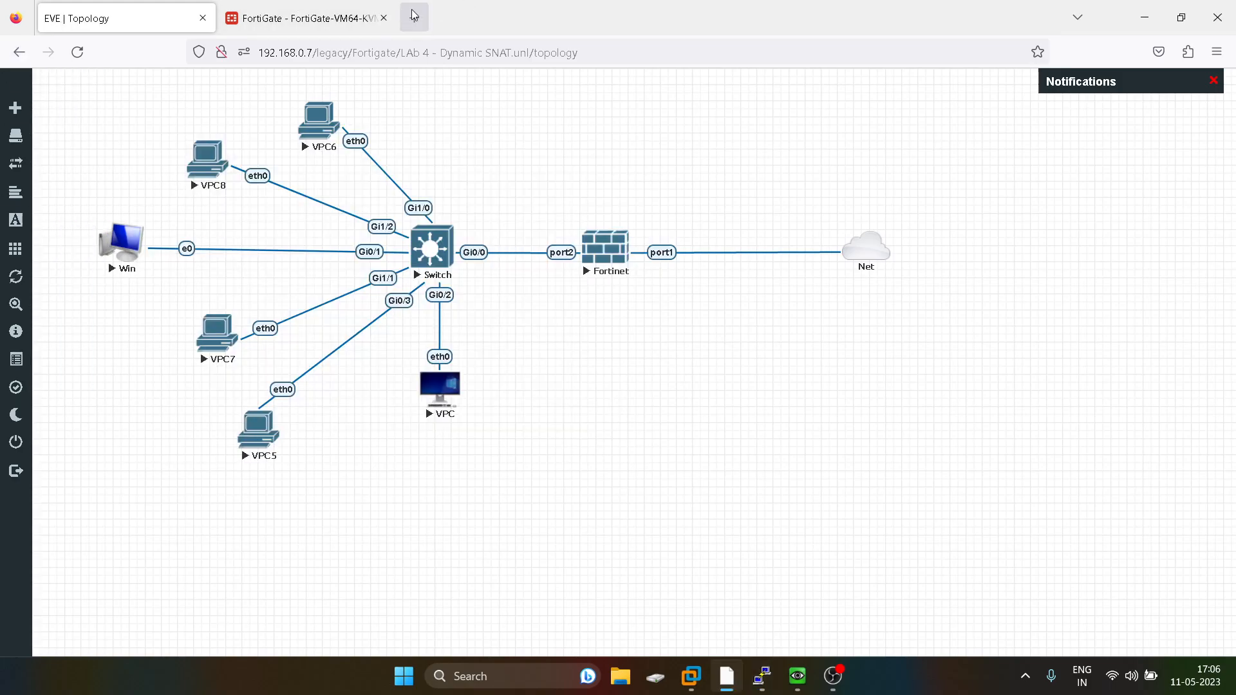
{"action": "left_click", "coordinate": [372, 16]}
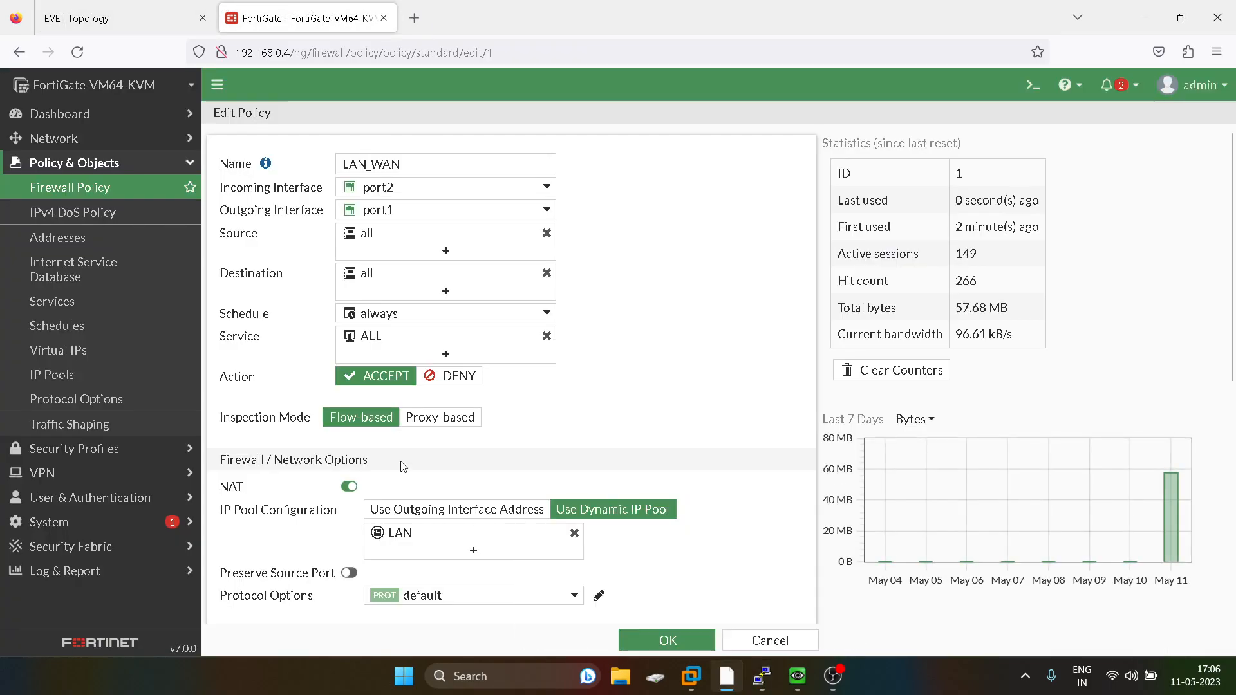
{"action": "left_click", "coordinate": [659, 636]}
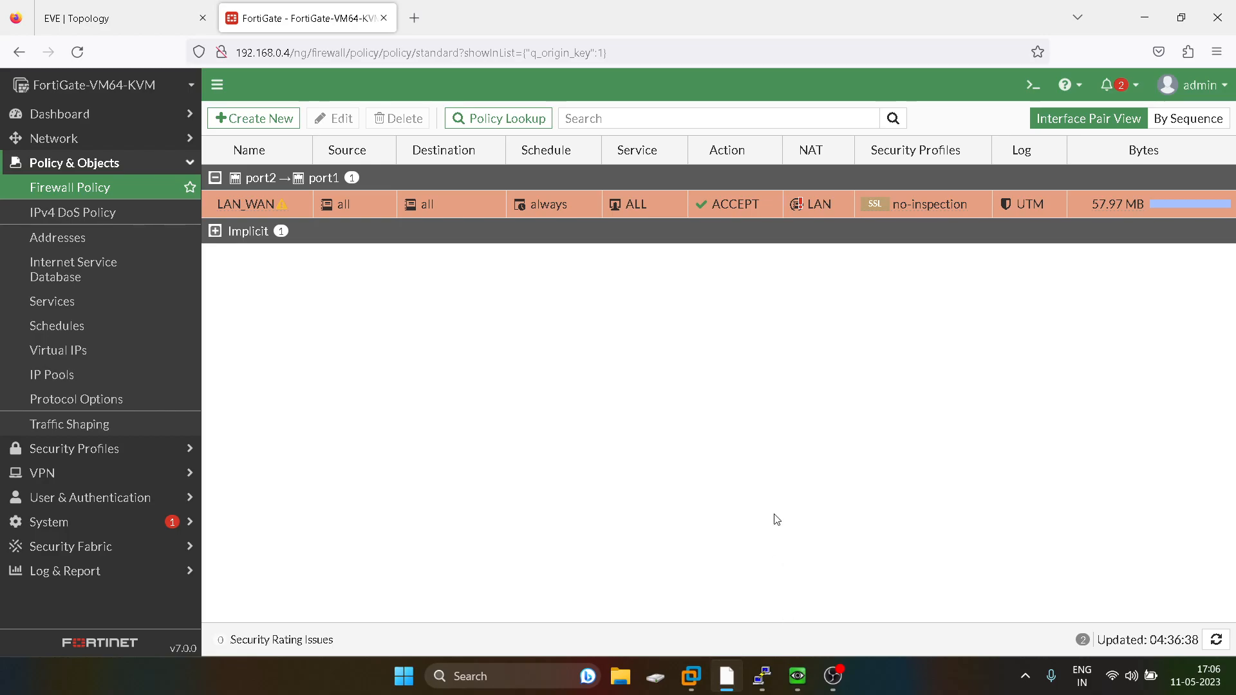
Inspect the warning on the LAN_WAN policy, reopen the policy and scroll through its settings.
{"action": "left_click", "coordinate": [269, 204]}
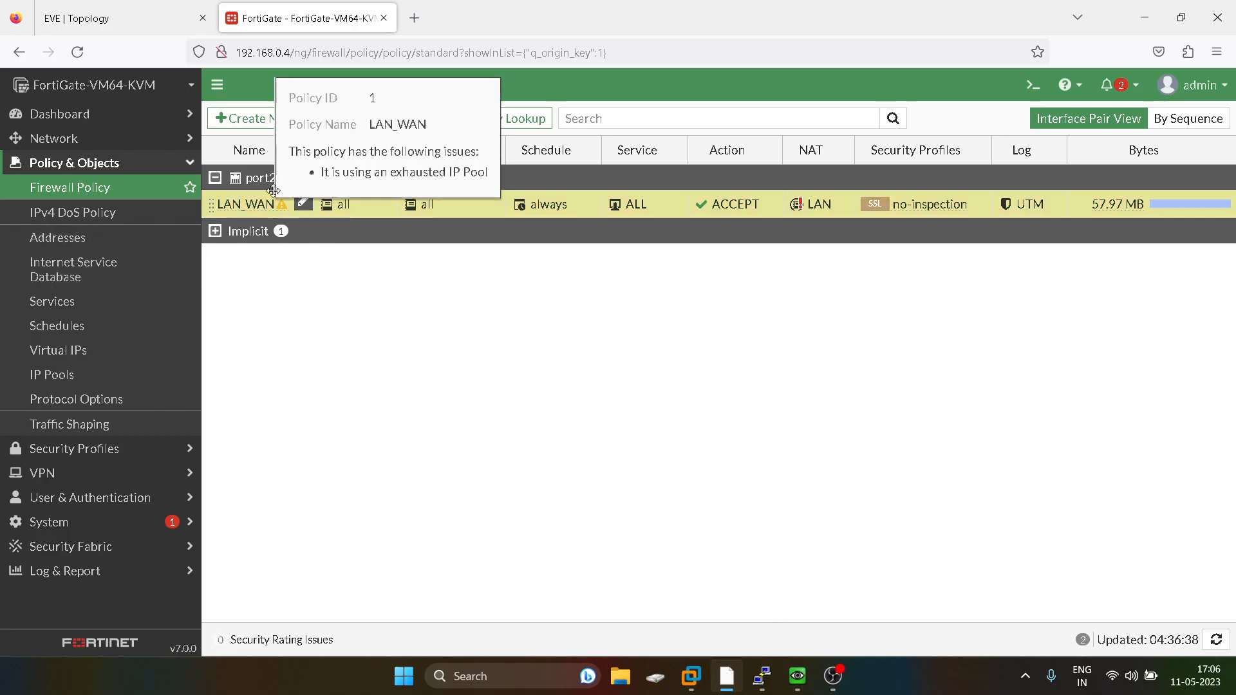
{"action": "left_click", "coordinate": [331, 118]}
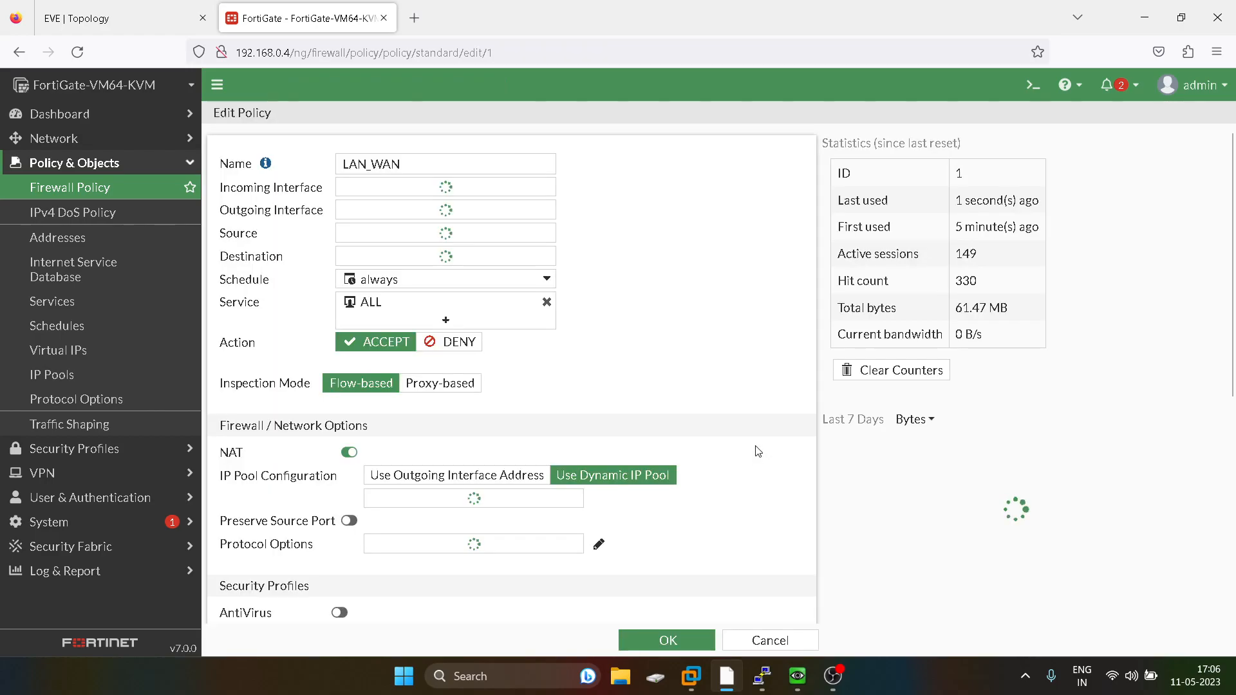
{"action": "scroll", "coordinate": [708, 453], "scroll_direction": "down", "scroll_amount": 1}
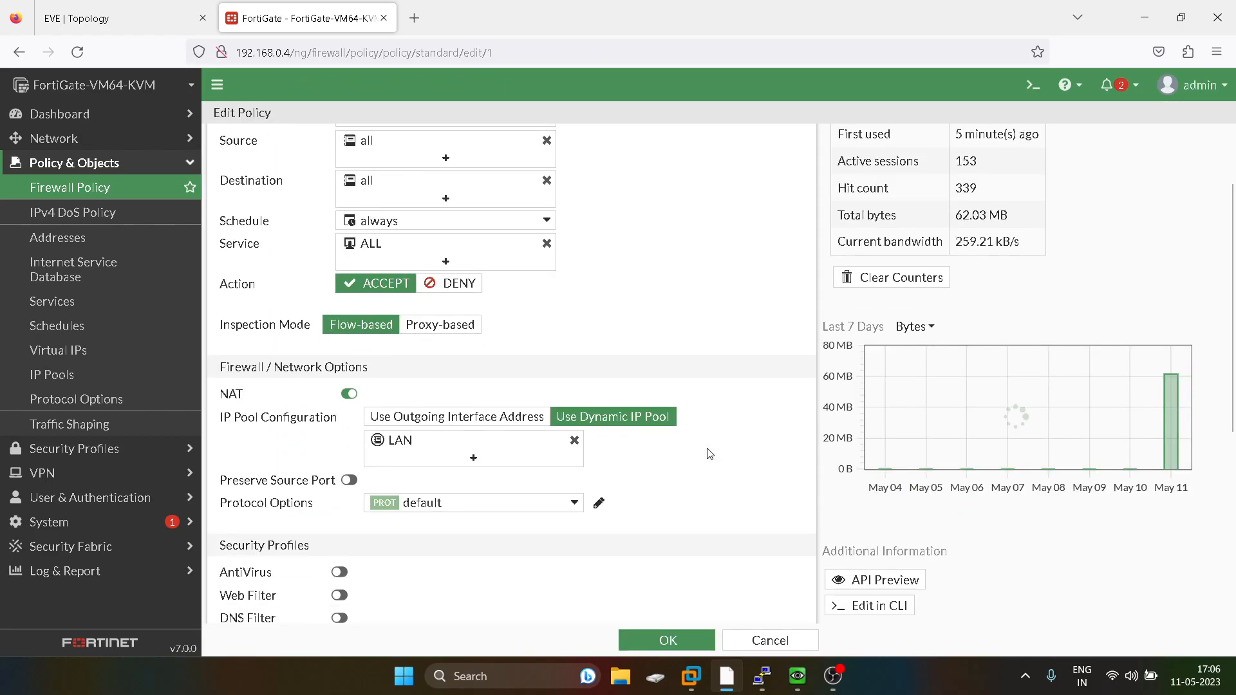
{"action": "scroll", "coordinate": [709, 454], "scroll_direction": "down", "scroll_amount": 1}
{"action": "scroll", "coordinate": [709, 454], "scroll_direction": "down", "scroll_amount": 5}
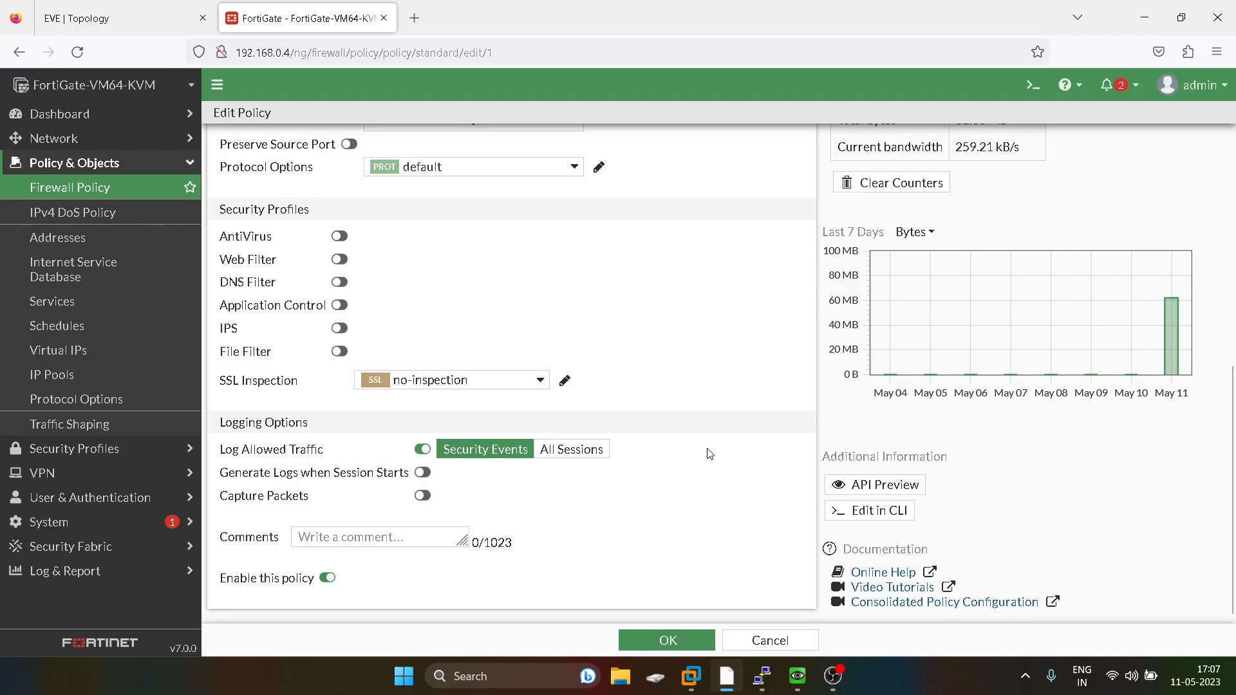
{"action": "scroll", "coordinate": [709, 454], "scroll_direction": "up", "scroll_amount": 6}
Open the LAN dynamic IP pool from the policy's IP pool selection to review its One-to-One range, then close the policy.
{"action": "left_click", "coordinate": [400, 462]}
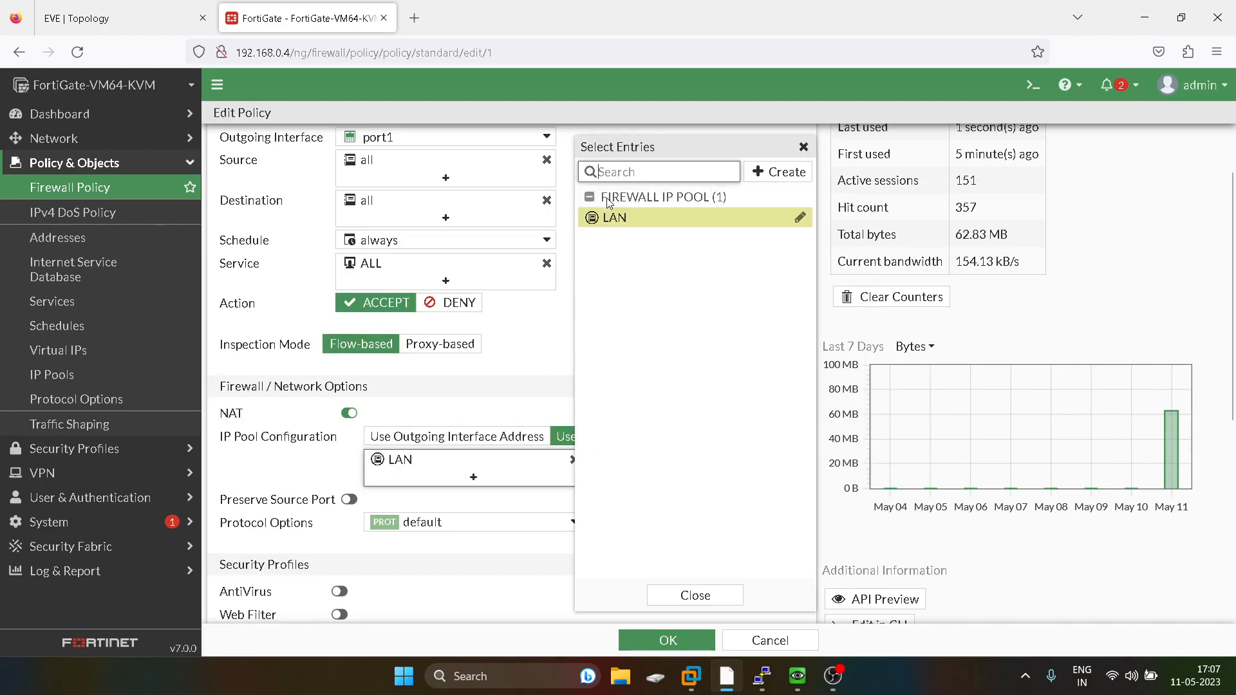
{"action": "left_click", "coordinate": [800, 218]}
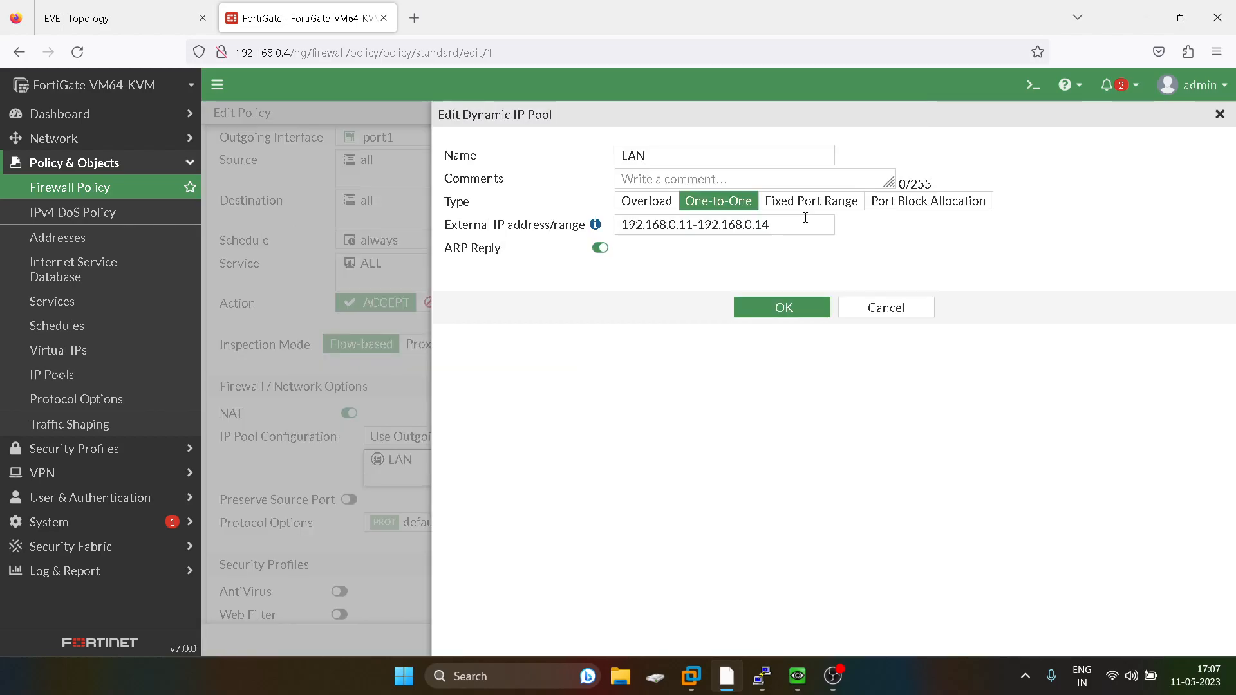
{"action": "left_click", "coordinate": [885, 311]}
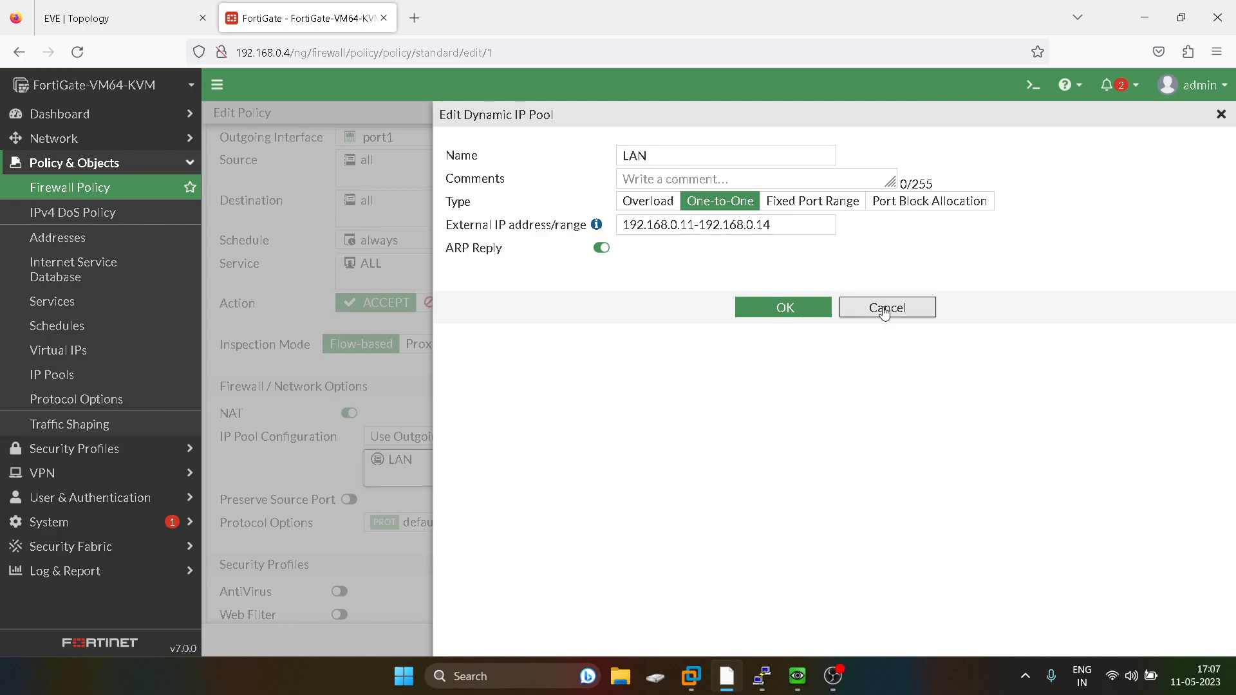
{"action": "mouse_move", "coordinate": [630, 226]}
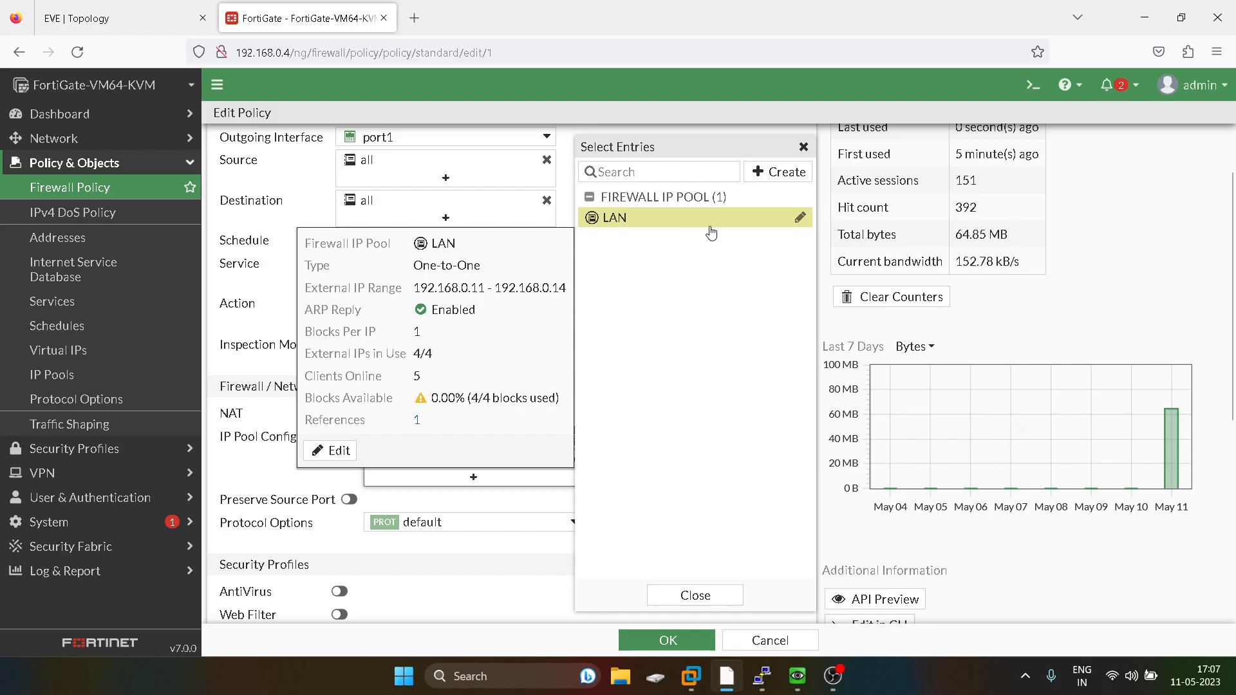
{"action": "left_click", "coordinate": [800, 218]}
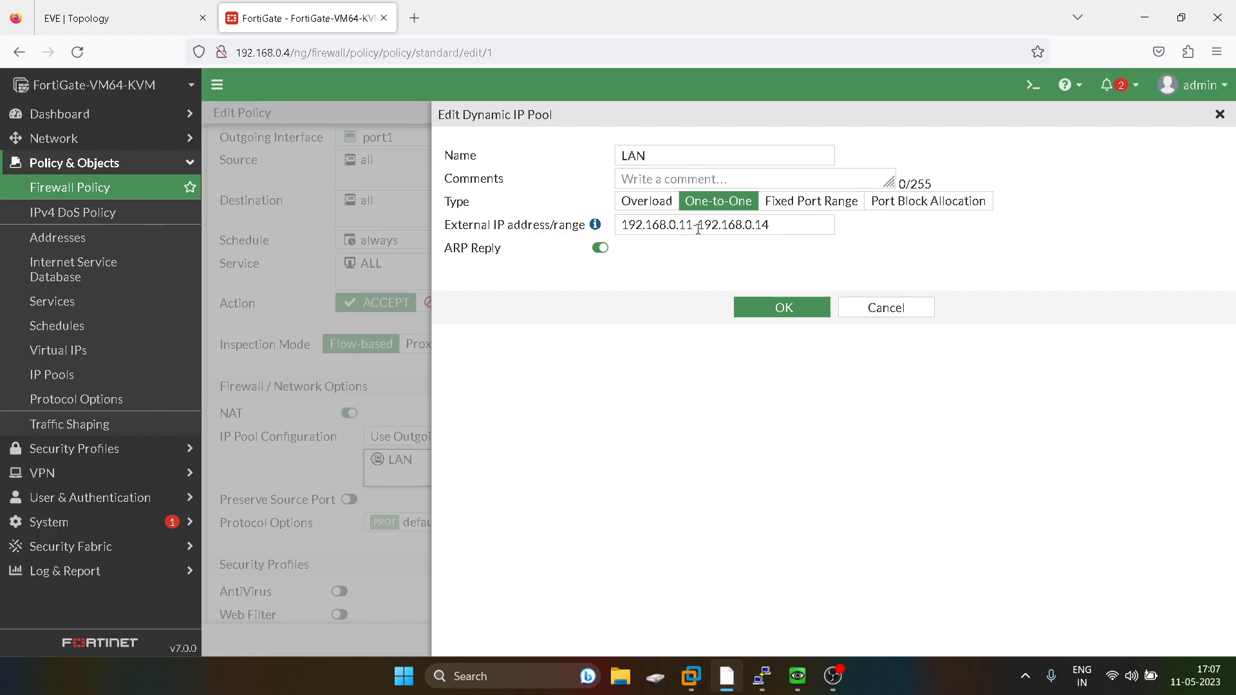
{"action": "left_click", "coordinate": [780, 309]}
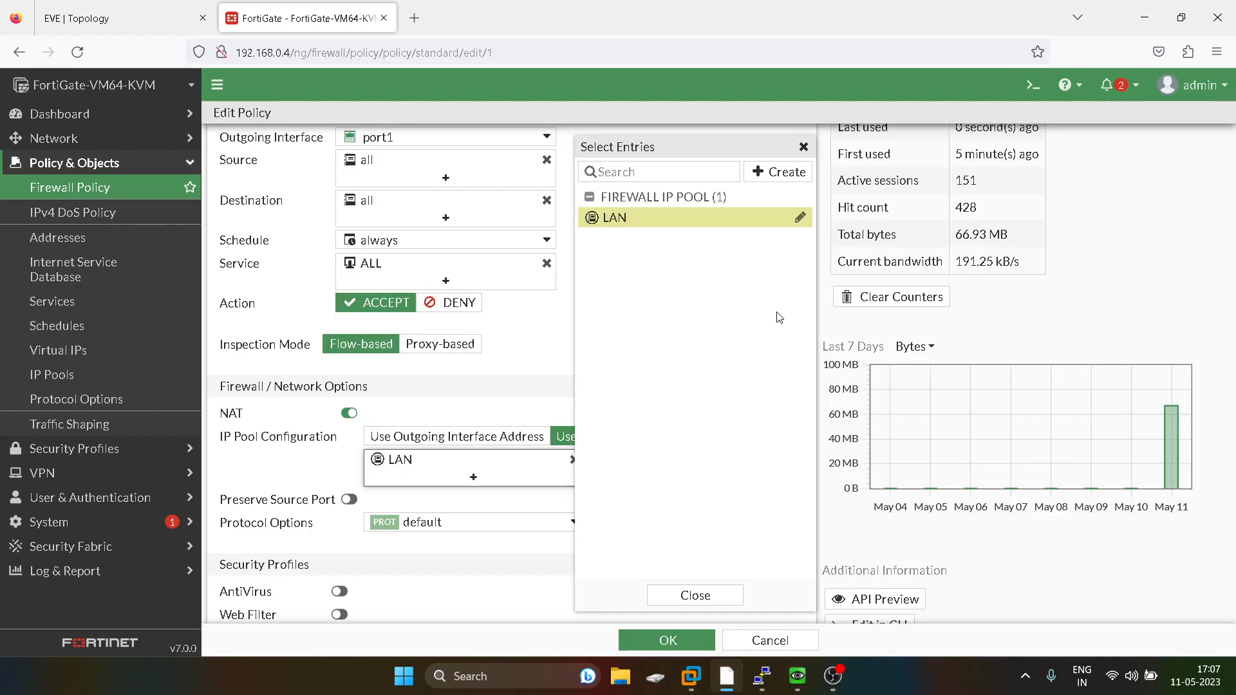
{"action": "left_click", "coordinate": [693, 593]}
{"action": "left_click", "coordinate": [655, 640]}
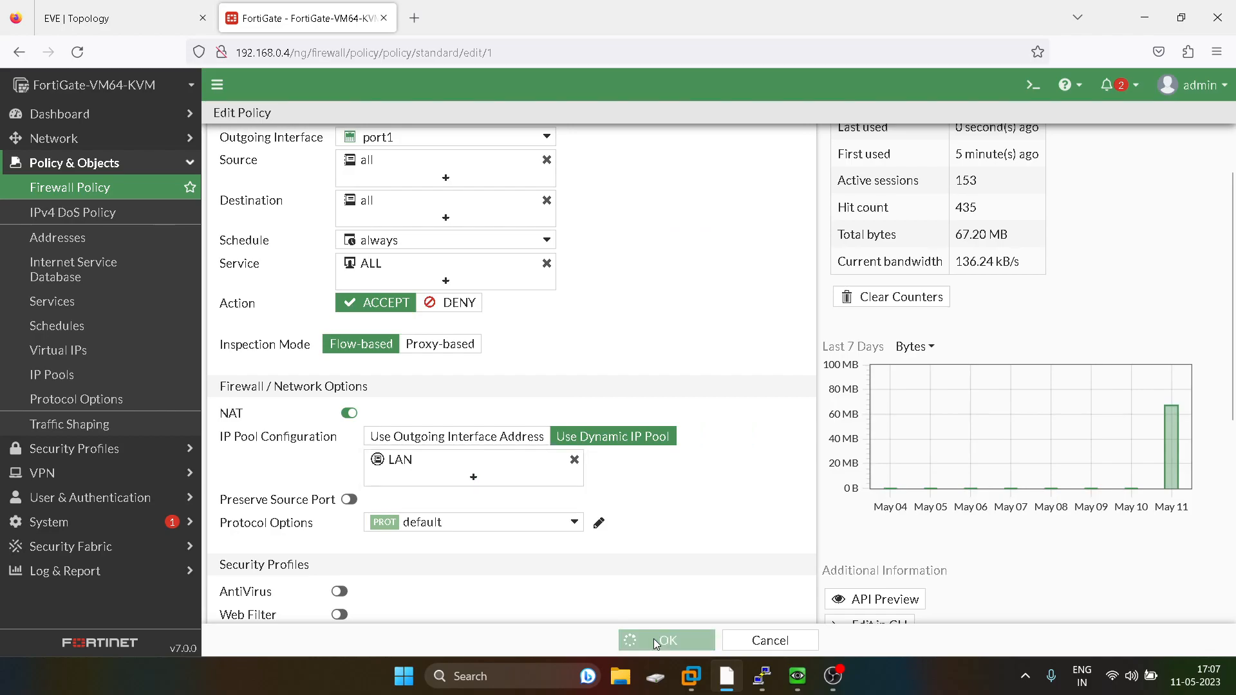
Check the continuous ping running on the VPC8 console, then return to the topology tab.
{"action": "mouse_move", "coordinate": [774, 683]}
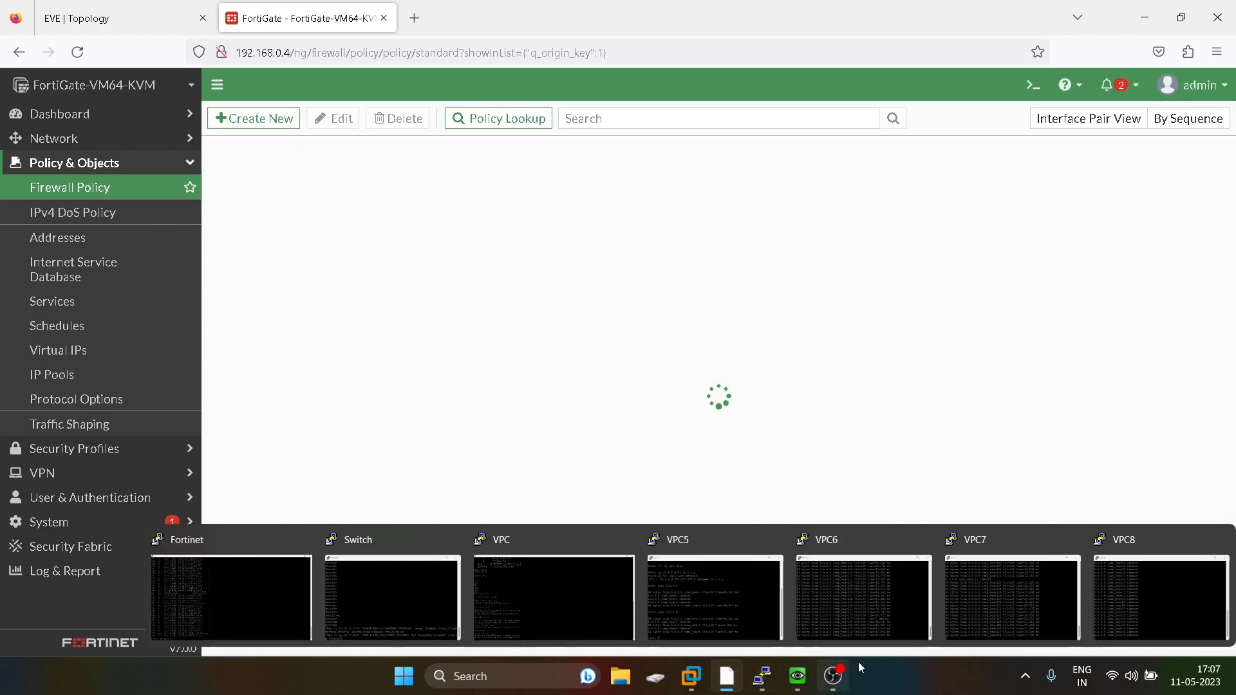
{"action": "left_click", "coordinate": [1122, 593]}
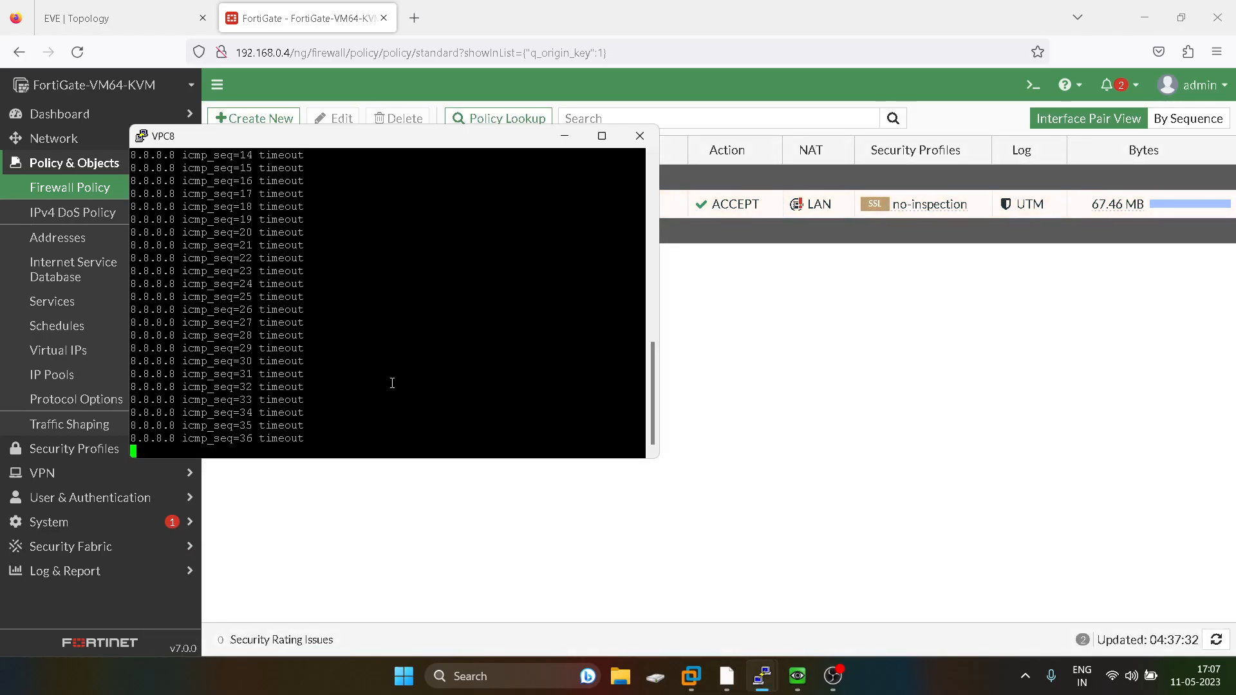
{"action": "left_click", "coordinate": [411, 520]}
{"action": "left_click", "coordinate": [117, 19]}
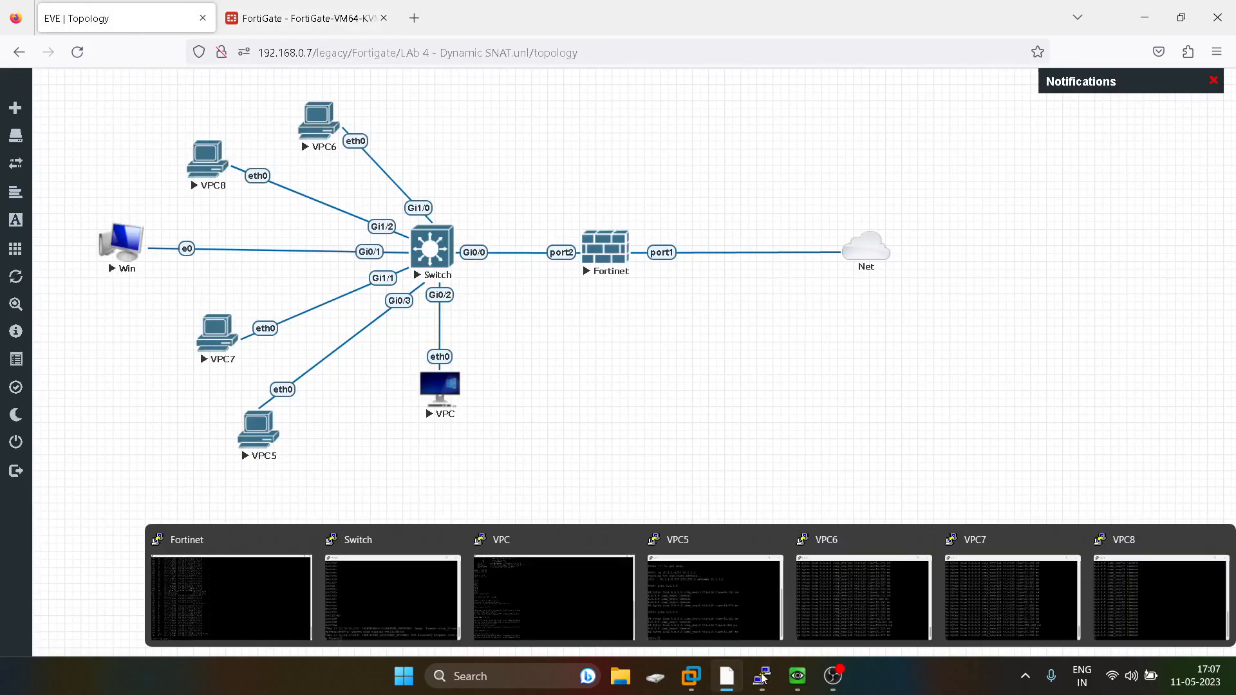
Stop the continuous ping on the VPC7 console and close the console window.
{"action": "left_click", "coordinate": [1011, 598]}
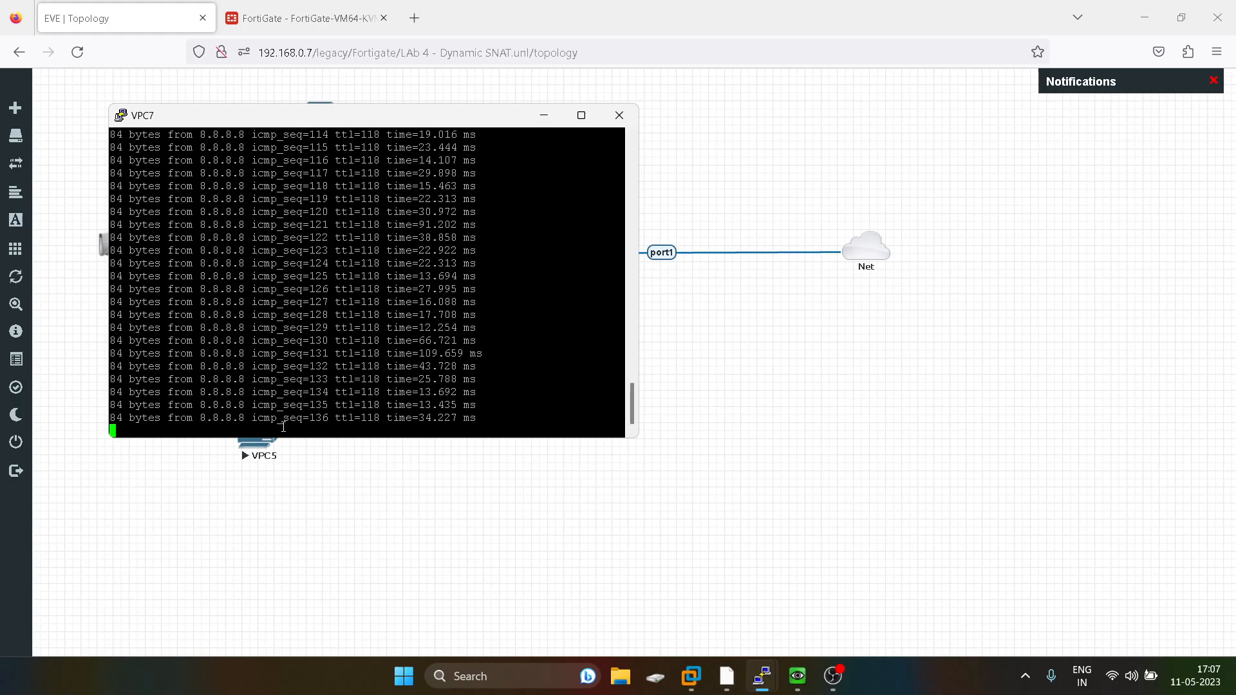
{"action": "key", "text": "ctrl+c"}
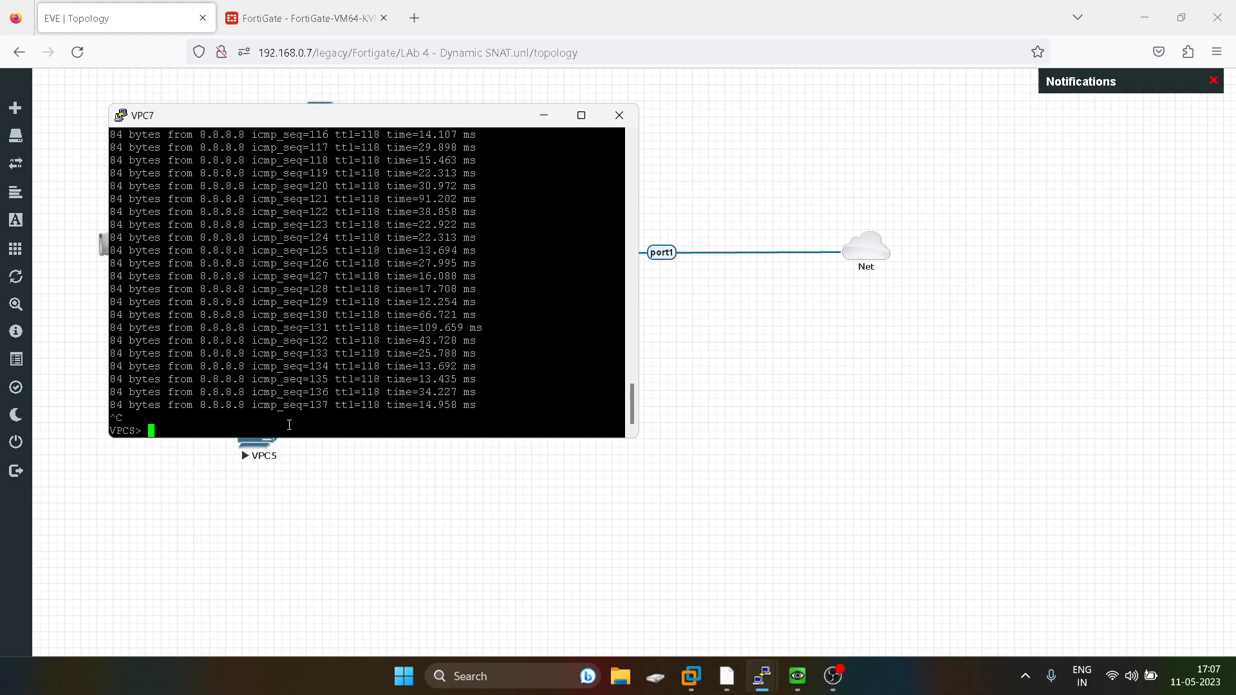
{"action": "key", "text": "Return"}
{"action": "key", "text": "Return"}
{"action": "key", "text": "Return"}
{"action": "key", "text": "Return"}
{"action": "key", "text": "Return"}
{"action": "key", "text": "Return"}
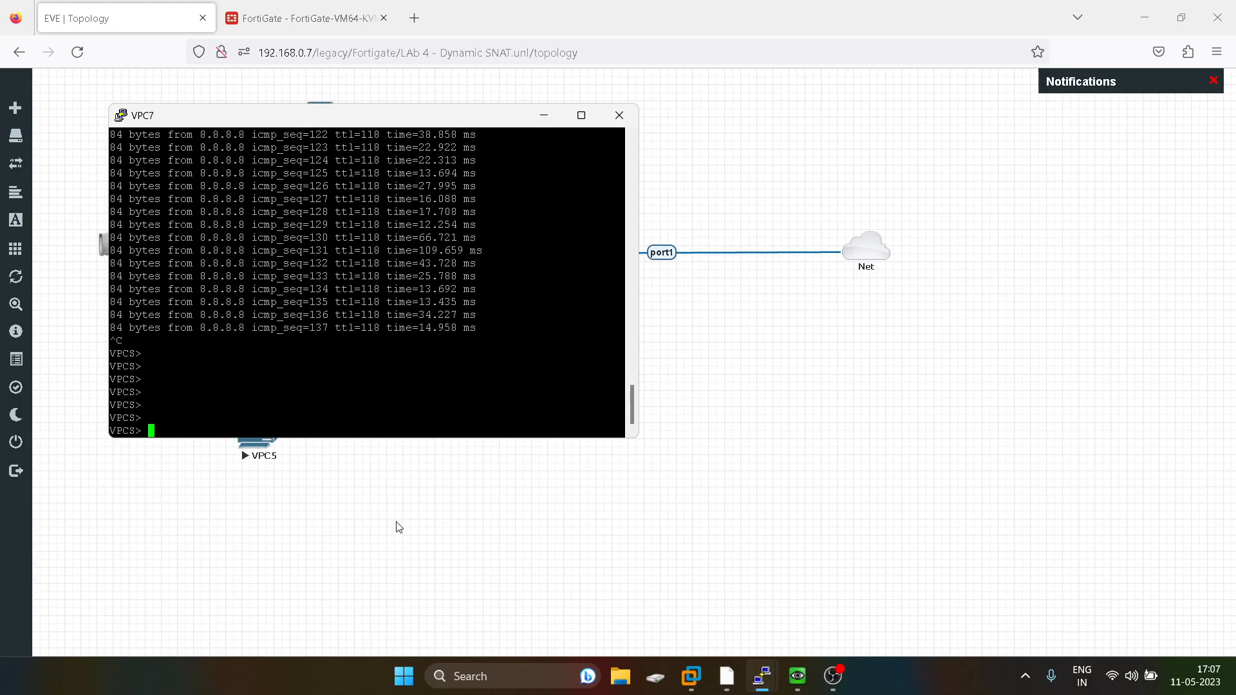
{"action": "left_click", "coordinate": [396, 526]}
Check the continuous ping on the VPC8 console again.
{"action": "mouse_move", "coordinate": [773, 673]}
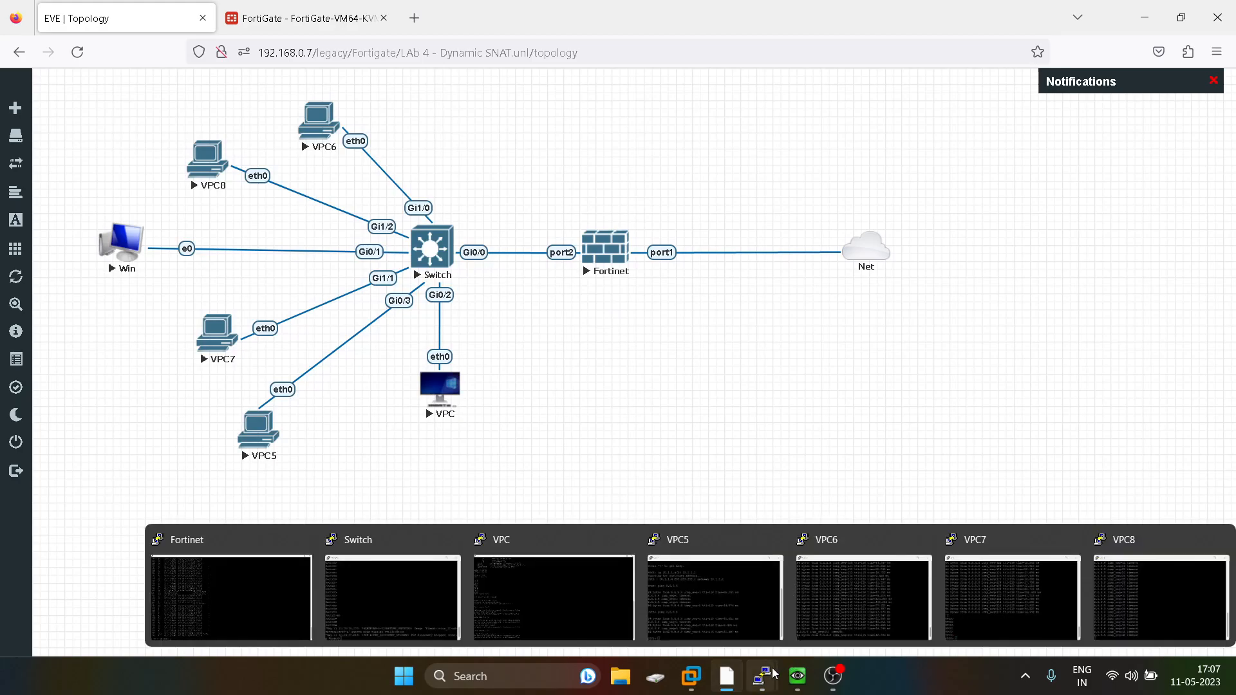
{"action": "left_click", "coordinate": [1141, 591]}
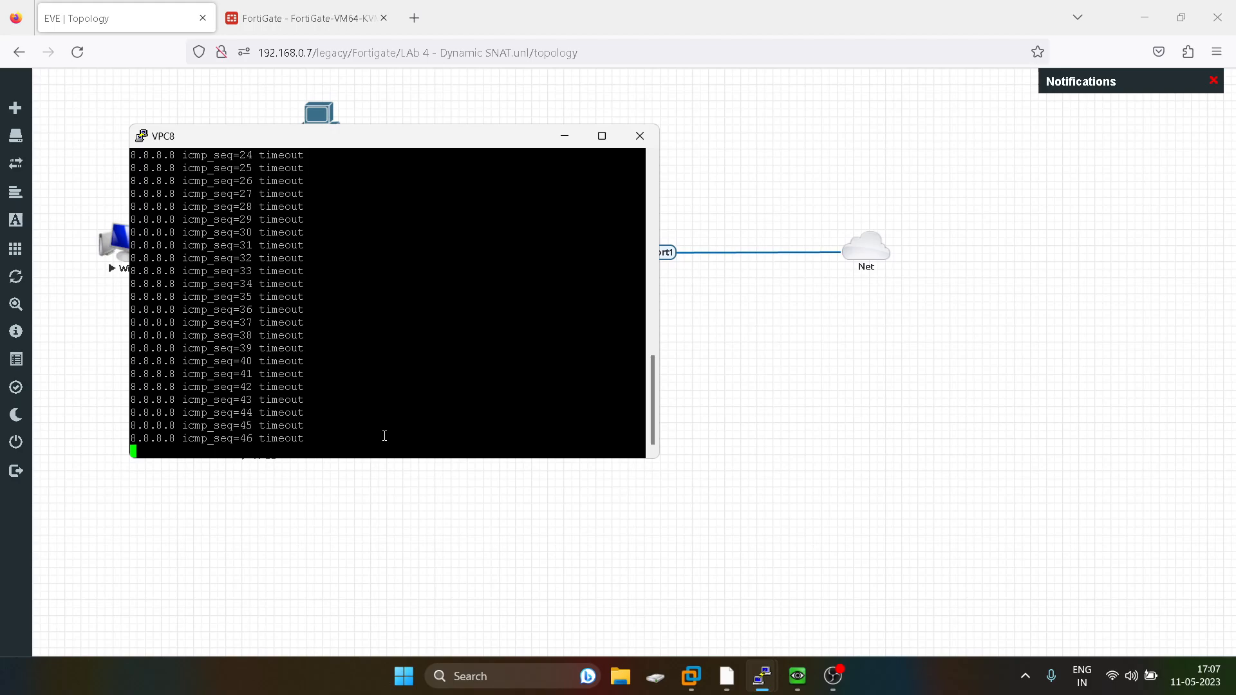
{"action": "left_click", "coordinate": [797, 384]}
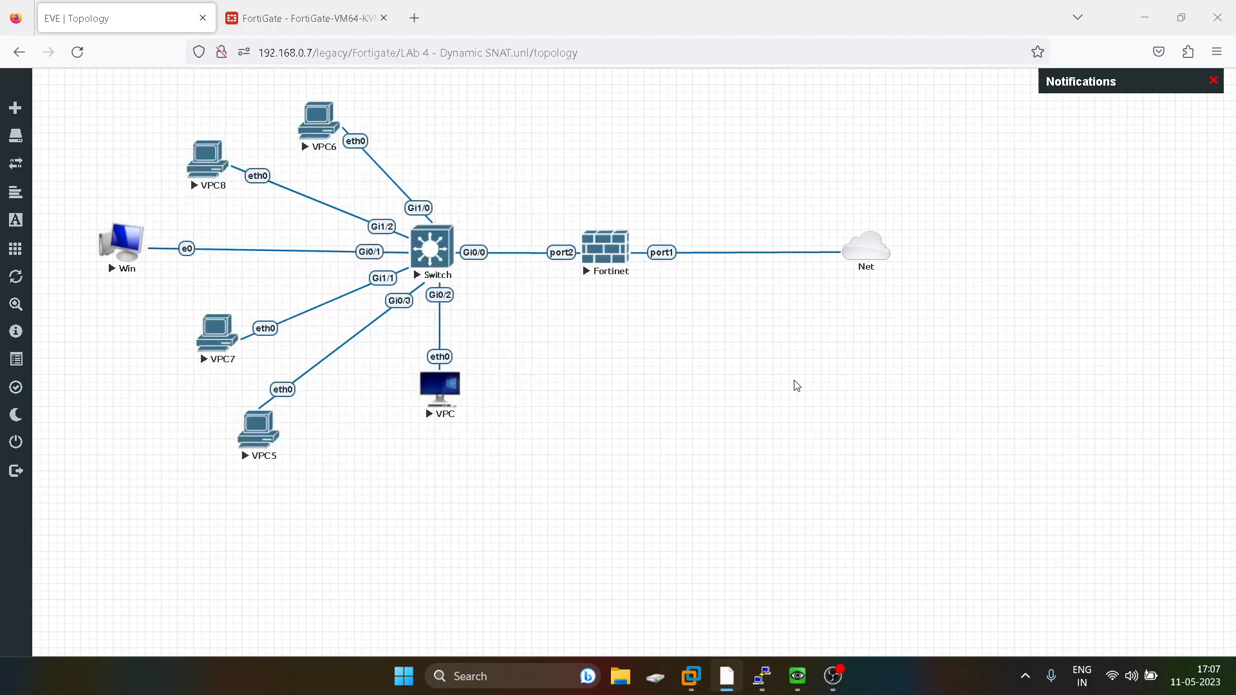
Review the LAN_WAN policy's warning in the FortiGate tab and return to the topology tab.
{"action": "left_click", "coordinate": [227, 24]}
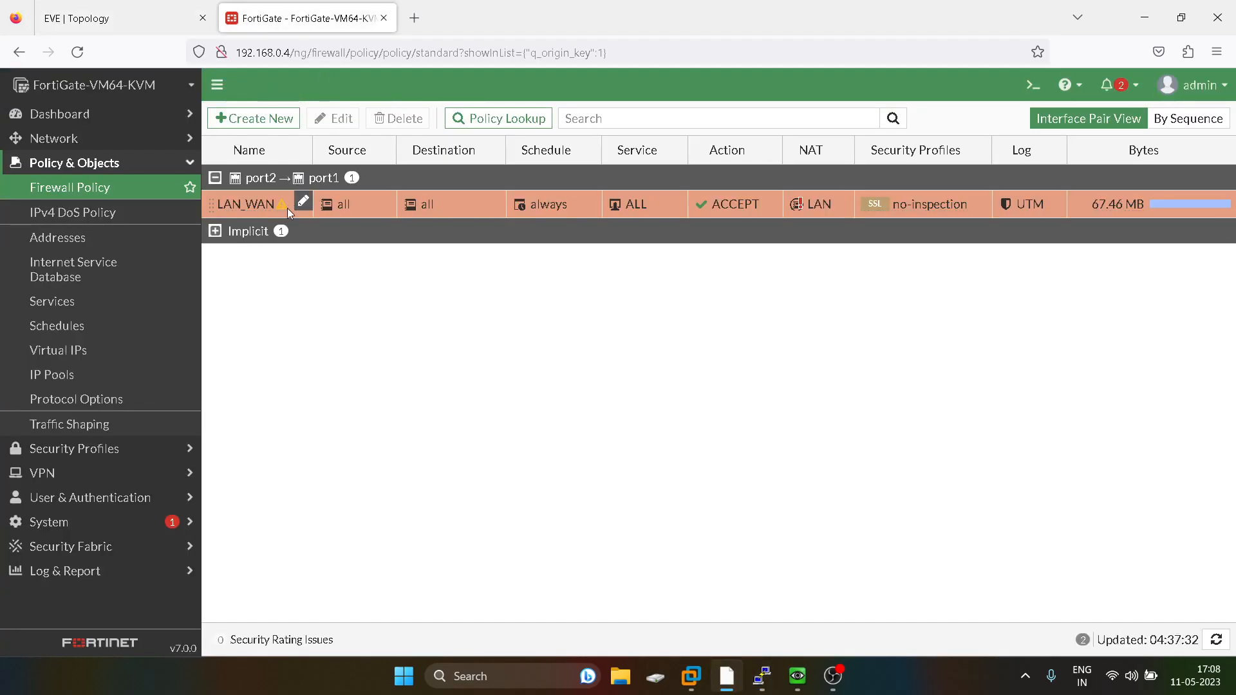
{"action": "mouse_move", "coordinate": [272, 205]}
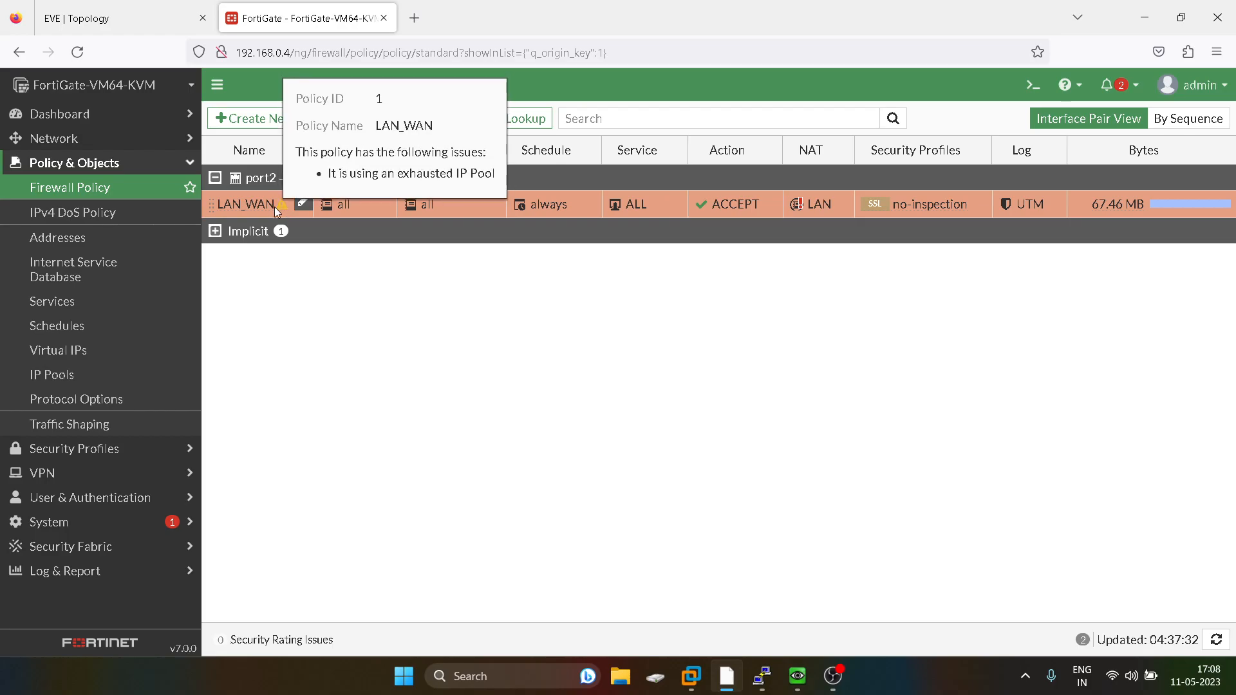
{"action": "left_click", "coordinate": [129, 15]}
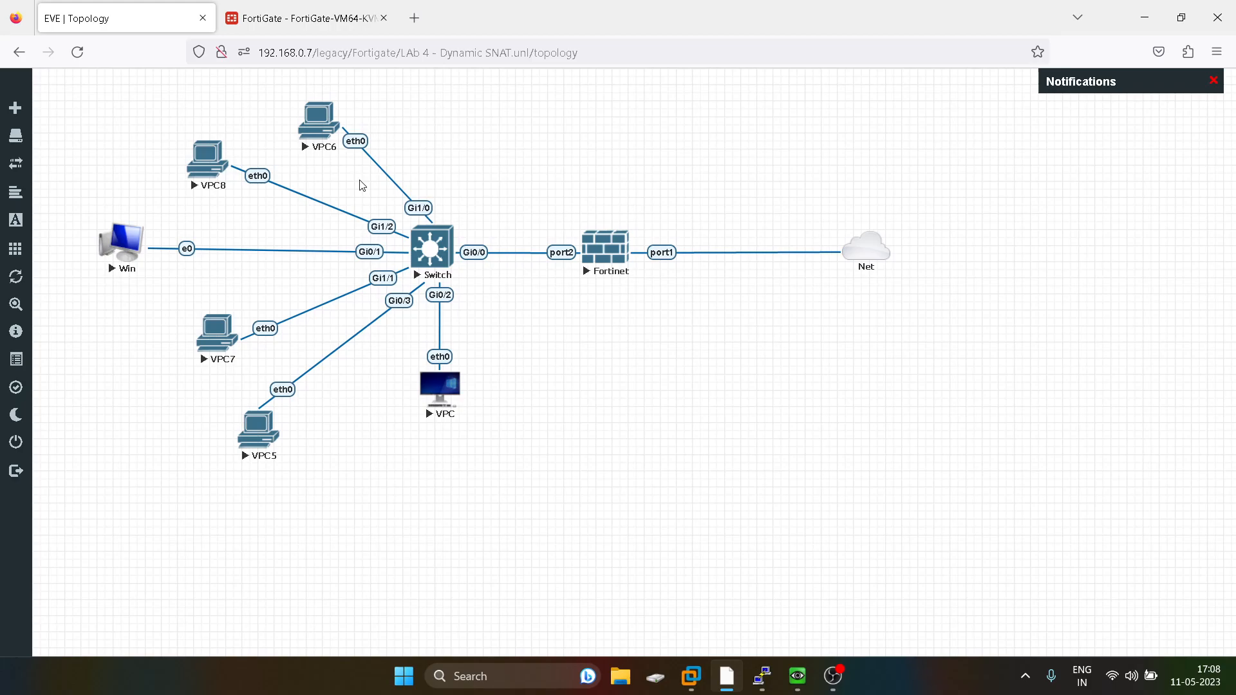
{"action": "mouse_move", "coordinate": [759, 678]}
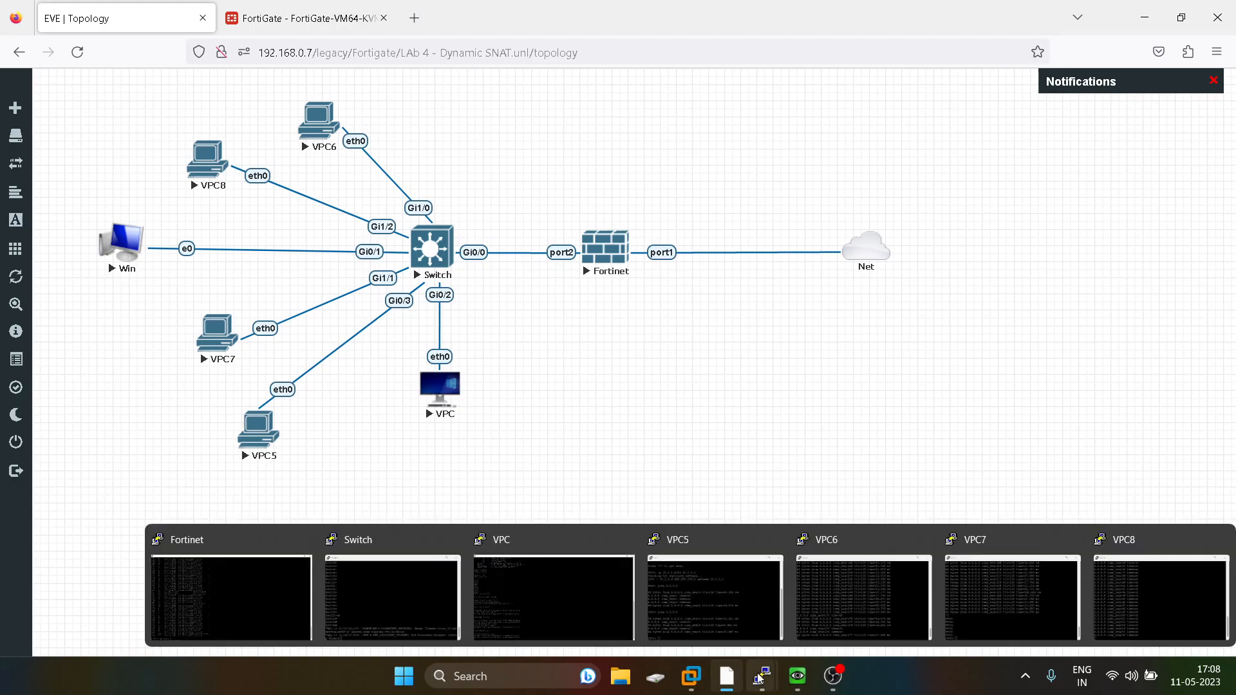